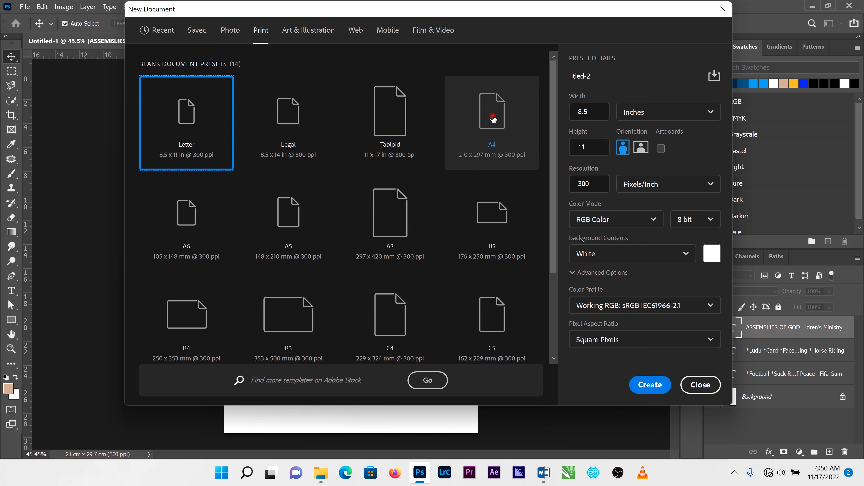
# Create a new document from the A4 print preset, 210 x 297 mm at 300 ppi
pyautogui.click(492, 115)
pyautogui.click(646, 384)
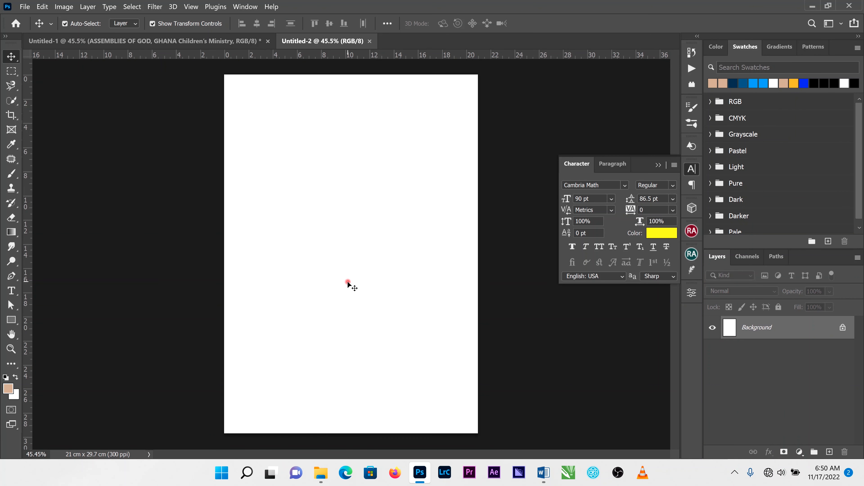
# Place the realistic-soccer-football-stadium illustration from the tuto folder, scale it to the page width at about 318.61%, and align it with the page's upper edge
pyautogui.moveTo(321, 472)
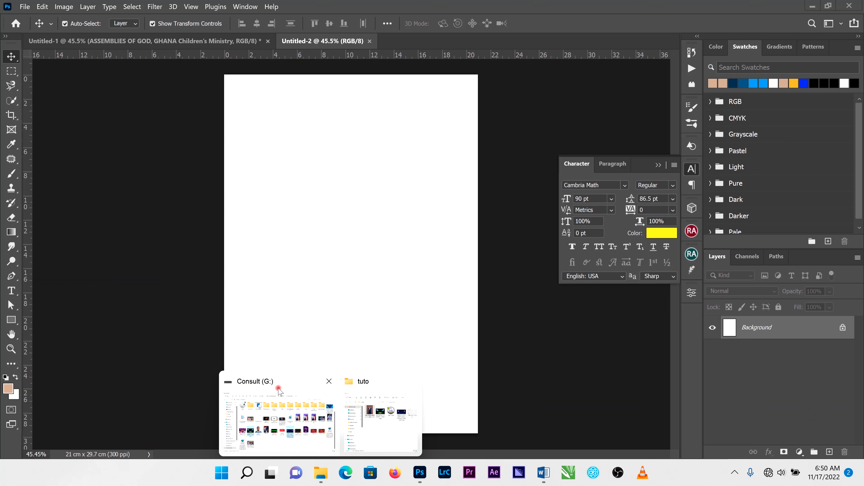
pyautogui.click(388, 378)
pyautogui.moveTo(582, 165); pyautogui.dragTo(392, 394)
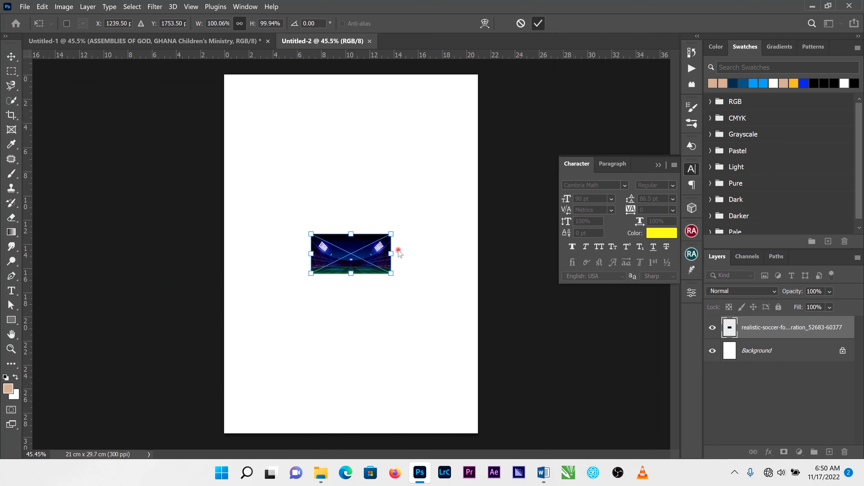
pyautogui.moveTo(392, 233); pyautogui.dragTo(464, 154)
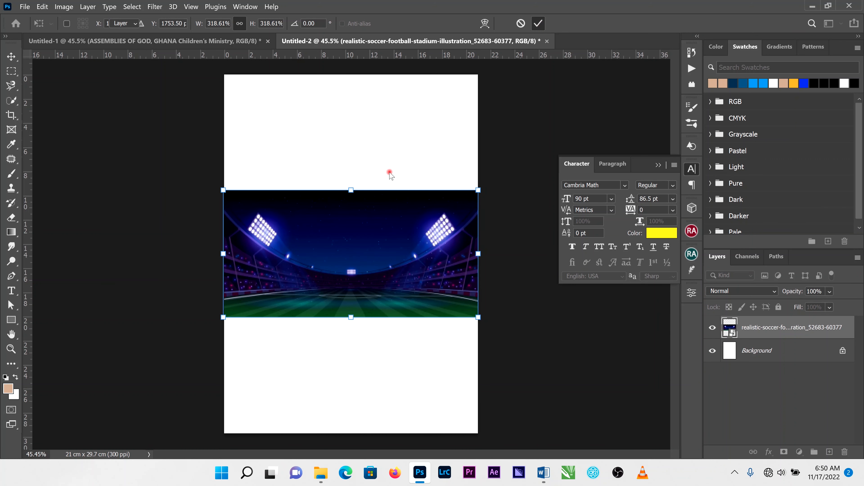
pyautogui.moveTo(363, 201); pyautogui.dragTo(372, 83)
pyautogui.press('Return')
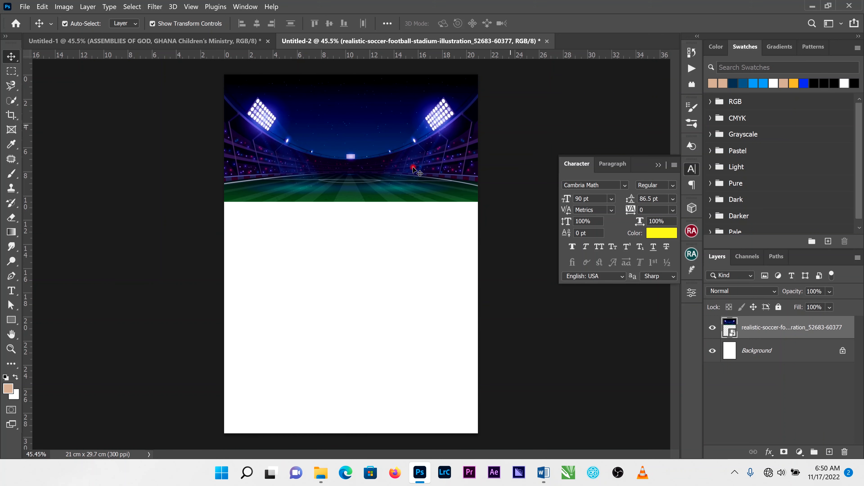
pyautogui.click(533, 156)
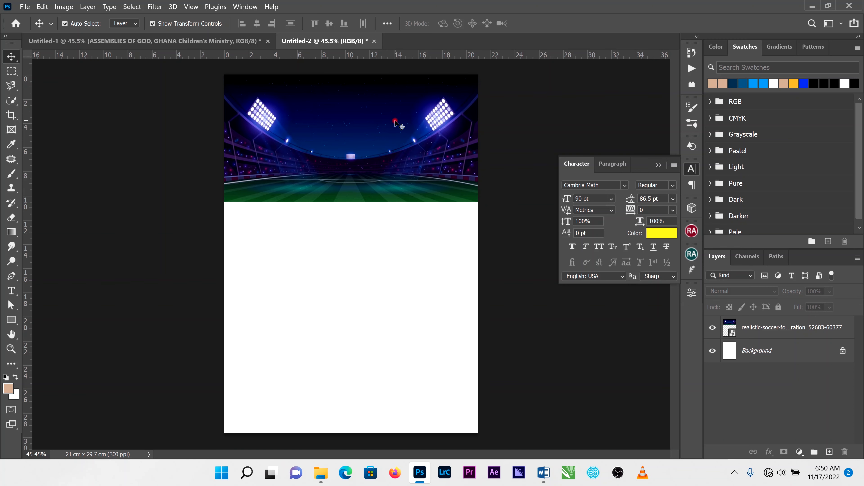
# Duplicate the stadium illustration and place the copy directly below the original
pyautogui.scroll(2, 395, 121)
pyautogui.scroll(-2, 365, 209)
pyautogui.scroll(-1, 365, 208)
pyautogui.click(329, 159)
pyautogui.moveTo(332, 138); pyautogui.dragTo(332, 247)
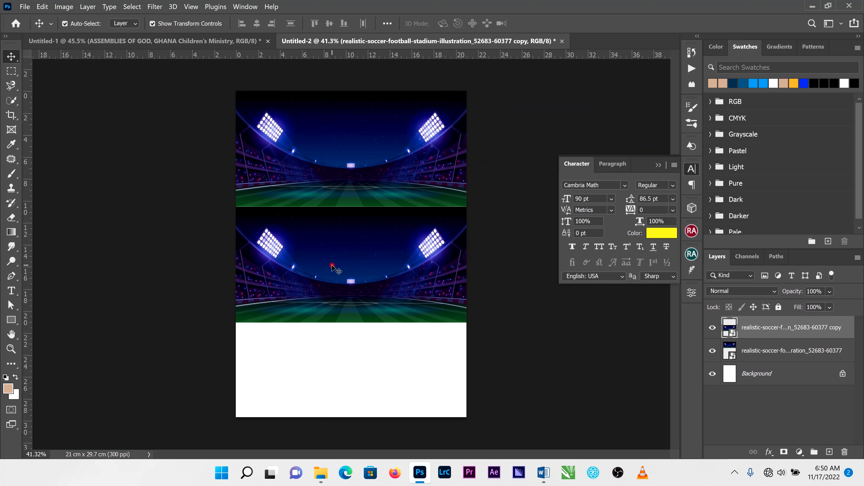
pyautogui.click(508, 220)
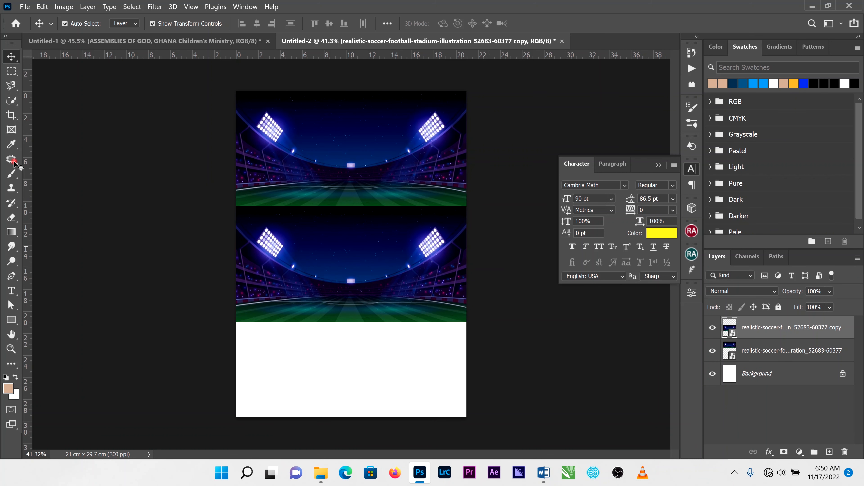
# Draw a rectangle about 21.23 x 10.68 cm covering the lower stadium copy and fill it with white
pyautogui.click(11, 319)
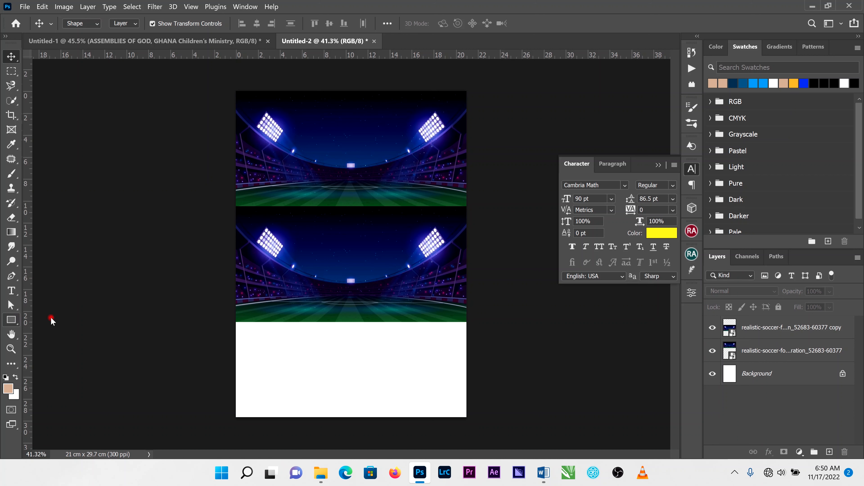
pyautogui.moveTo(234, 206); pyautogui.dragTo(468, 322)
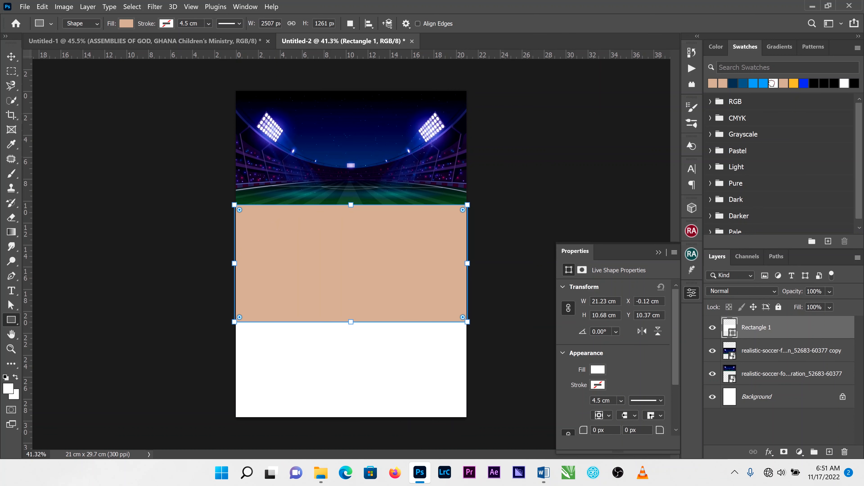
pyautogui.click(772, 83)
# Lower the white rectangle's opacity to 88% so the stadium copy shows faintly through
pyautogui.click(11, 57)
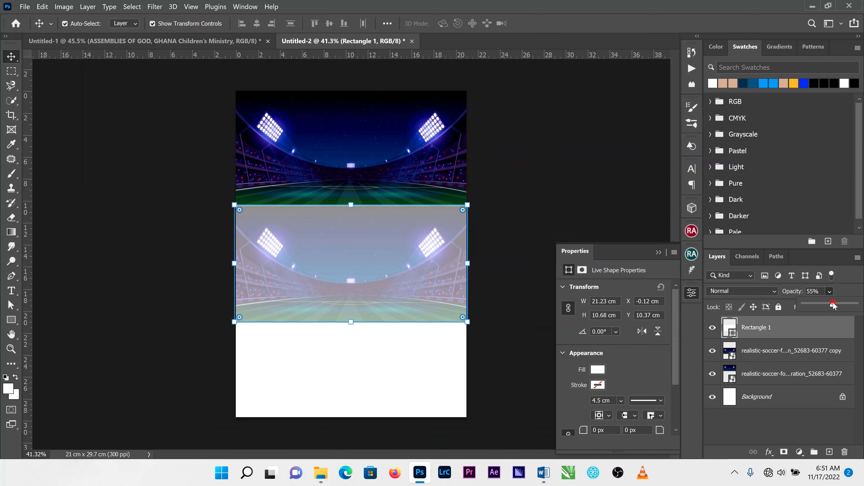
pyautogui.moveTo(837, 305); pyautogui.dragTo(841, 305)
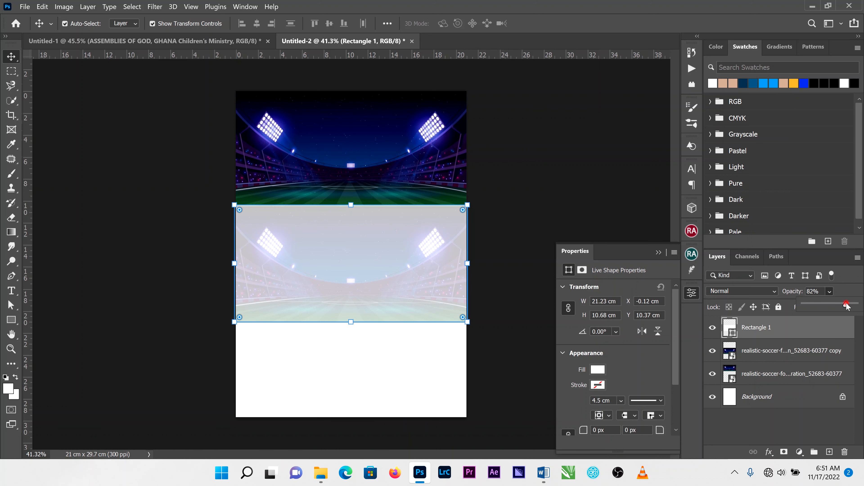
pyautogui.moveTo(850, 305); pyautogui.dragTo(850, 306)
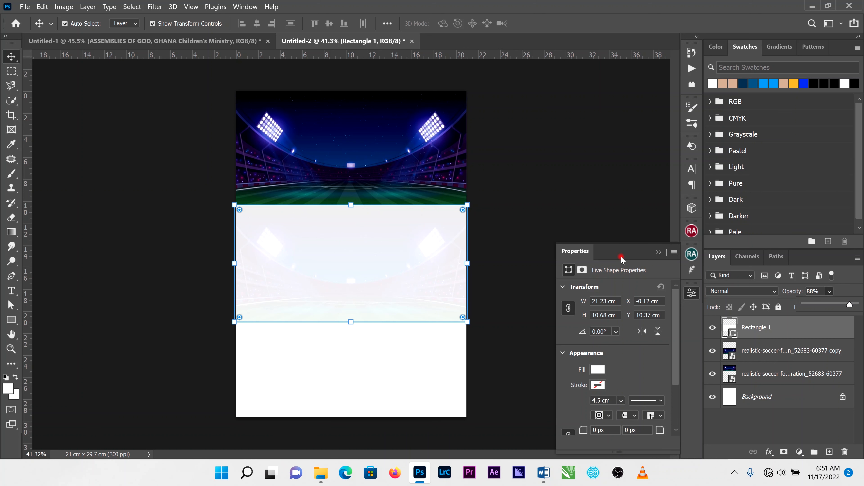
pyautogui.moveTo(321, 473)
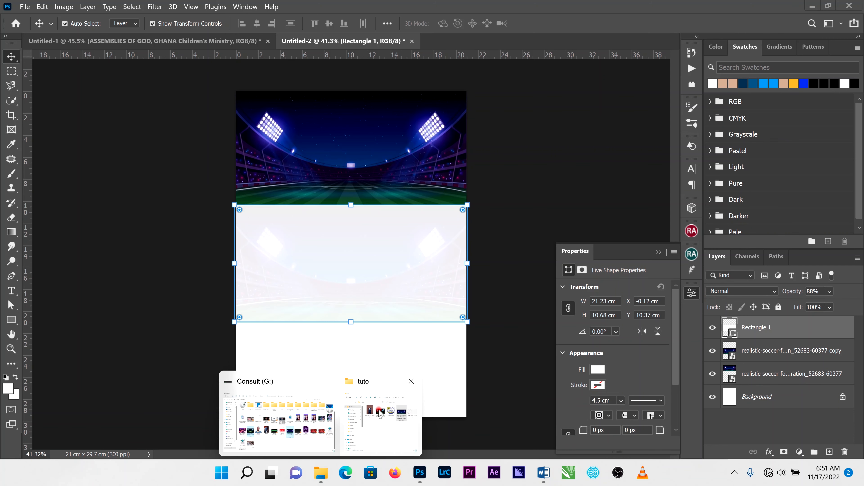
pyautogui.click(376, 414)
pyautogui.click(449, 144)
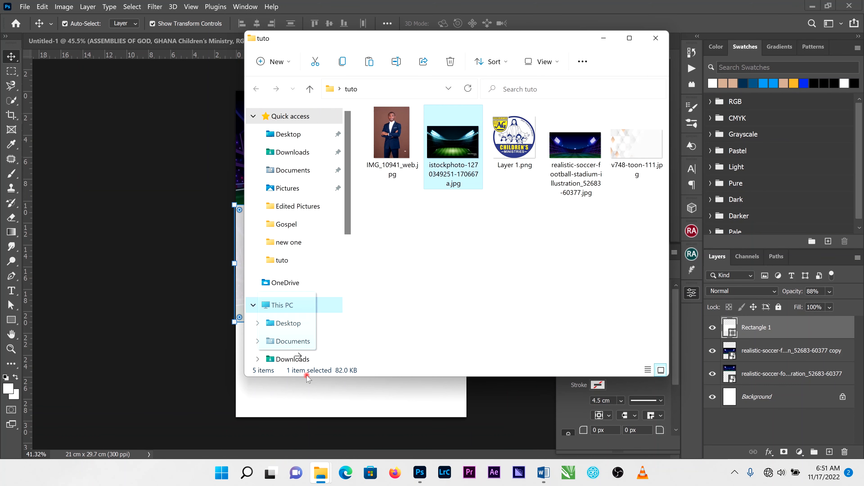
pyautogui.click(338, 399)
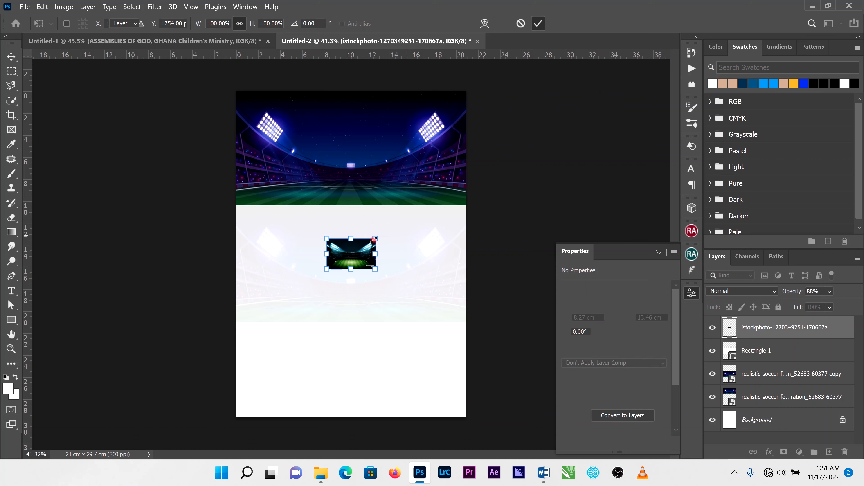
pyautogui.moveTo(375, 238); pyautogui.dragTo(470, 193)
pyautogui.click(538, 23)
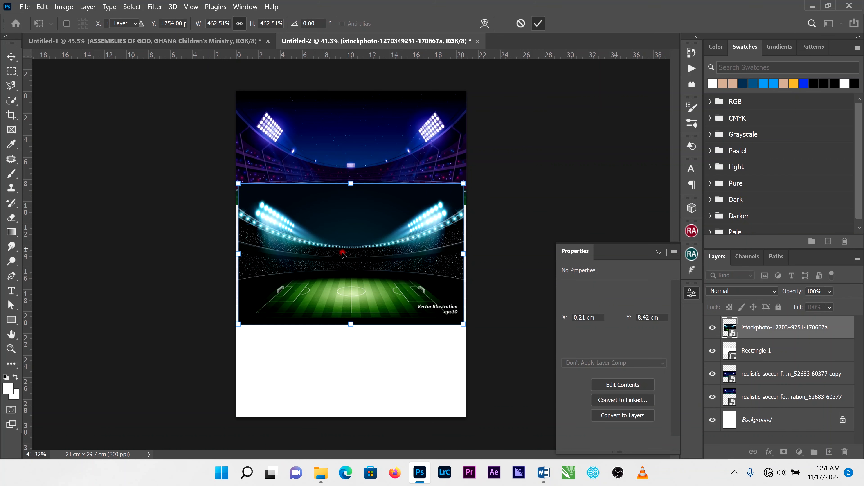
# Copy the green pitch area of the placed stadium image to a new layer and move it into the white area below
pyautogui.rightClick(778, 330)
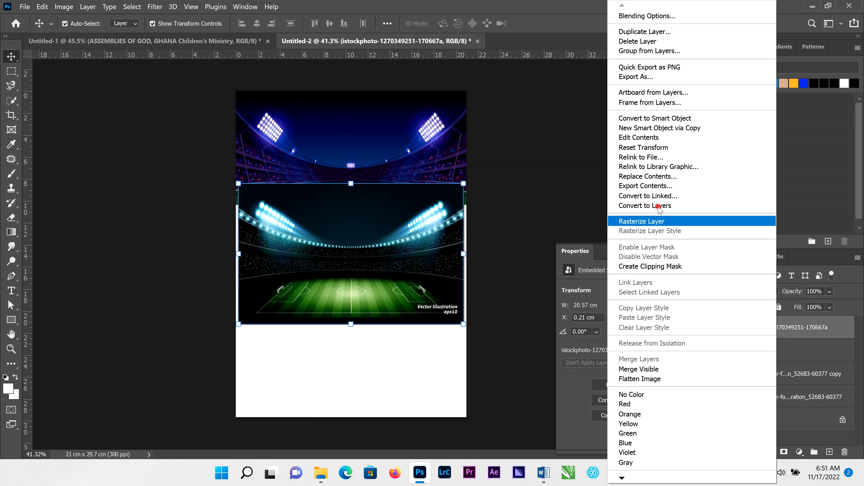
pyautogui.click(254, 266)
pyautogui.press('m')
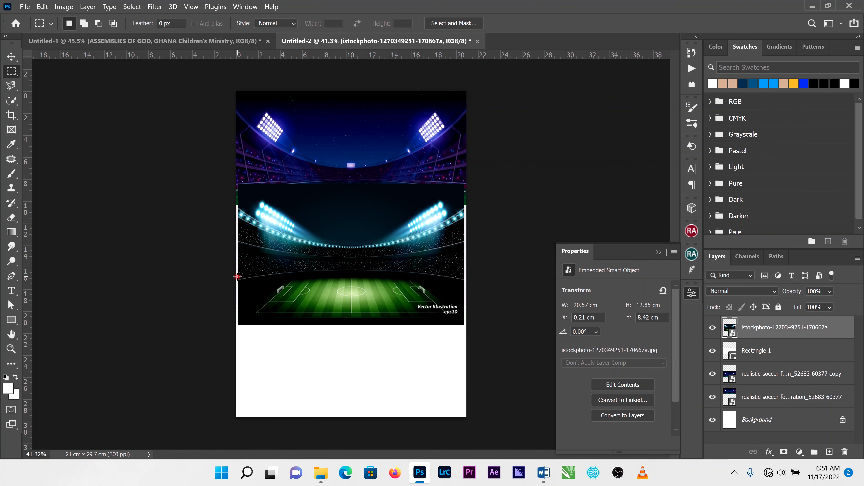
pyautogui.moveTo(238, 276); pyautogui.dragTo(469, 327)
pyautogui.rightClick(333, 287)
pyautogui.click(360, 152)
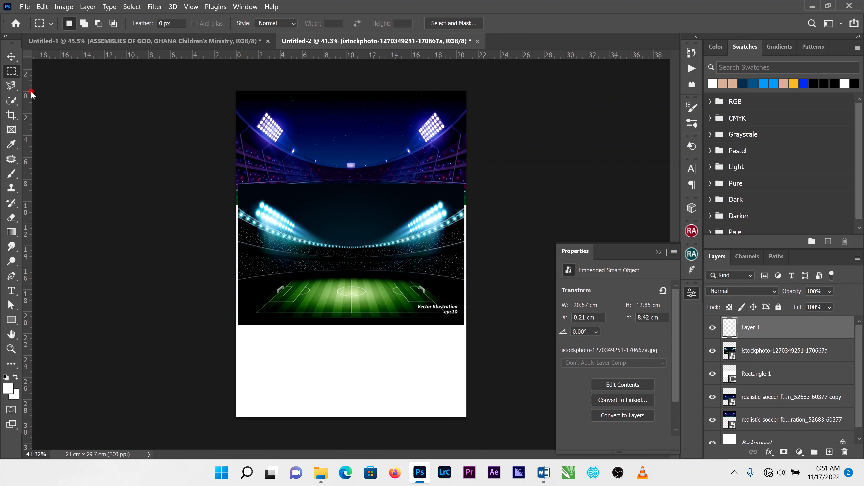
pyautogui.click(10, 56)
pyautogui.moveTo(312, 307); pyautogui.dragTo(312, 370)
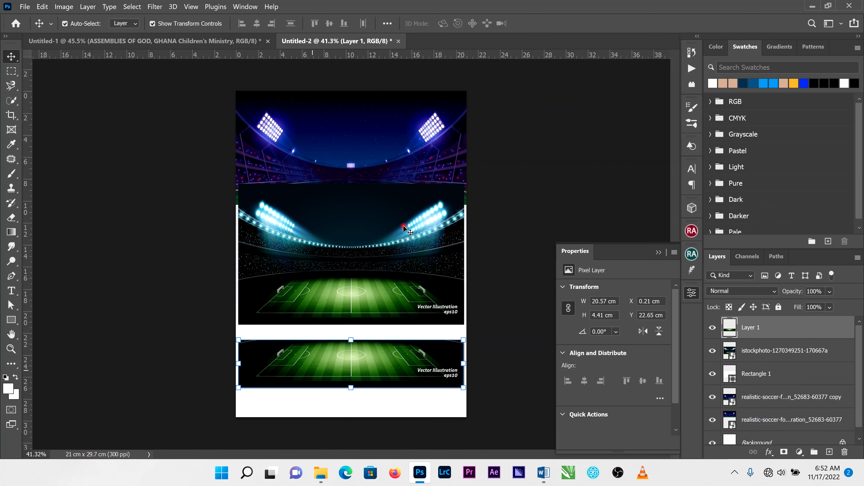
# Delete the full istockphoto stadium image layer, keeping the copied pitch strip
pyautogui.click(404, 228)
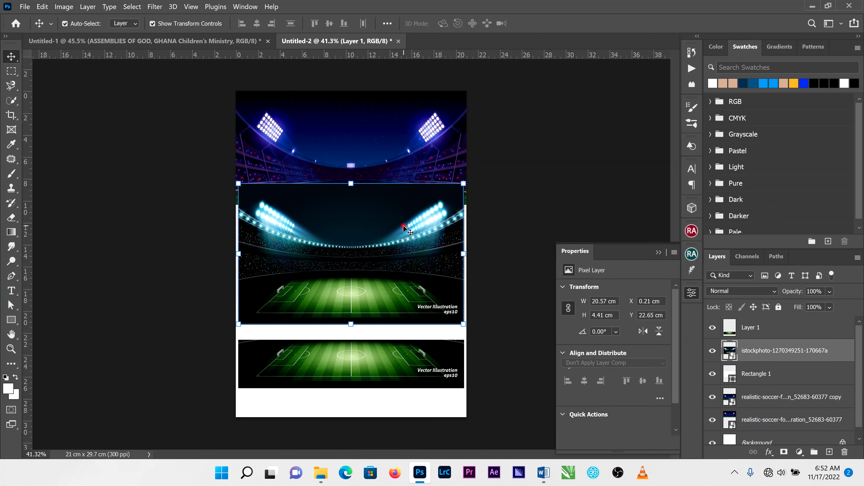
pyautogui.click(844, 454)
pyautogui.click(457, 196)
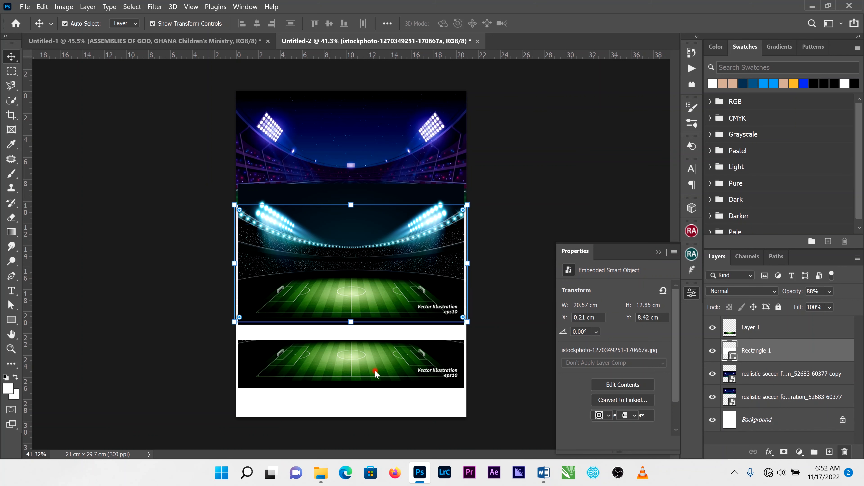
# Select the "Vector Illustration eps10" caption on the pitch strip and remove it with the Fill command
pyautogui.click(453, 384)
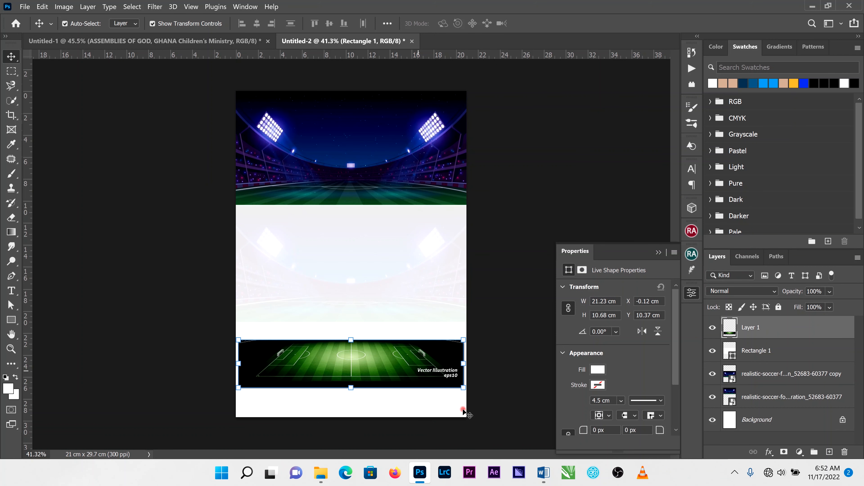
pyautogui.scroll(3, 463, 412)
pyautogui.click(12, 75)
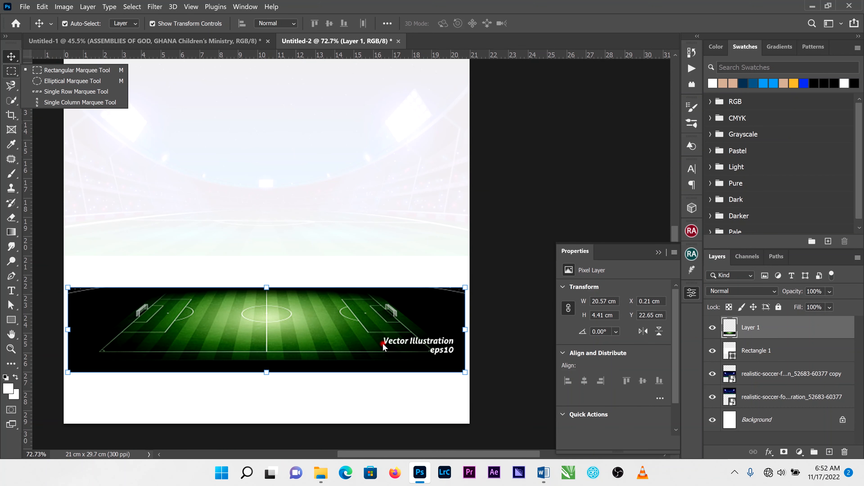
pyautogui.moveTo(382, 334); pyautogui.dragTo(460, 358)
pyautogui.rightClick(439, 345)
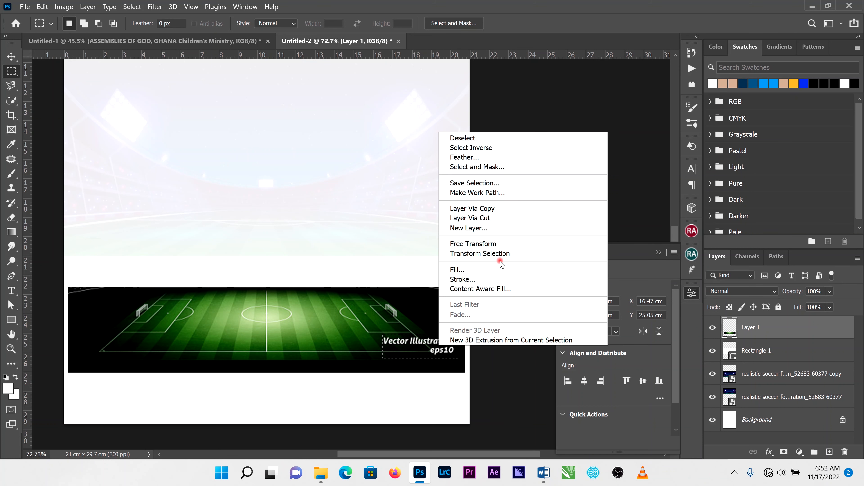
pyautogui.click(500, 269)
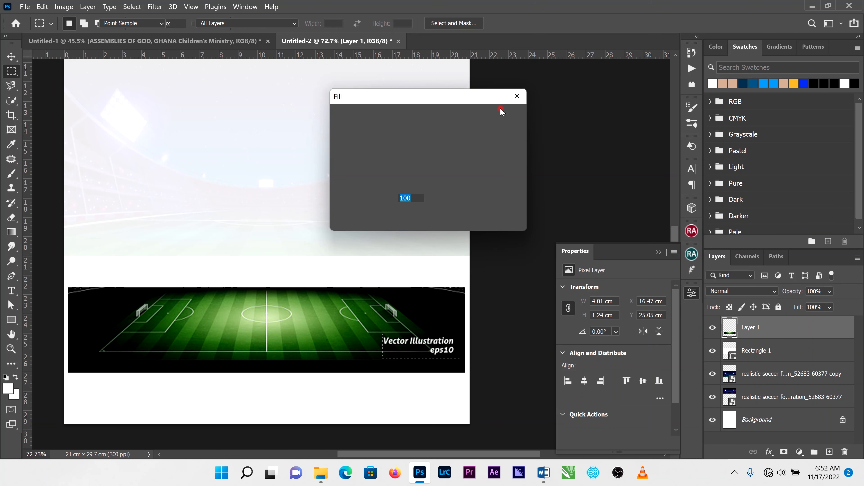
pyautogui.click(466, 121)
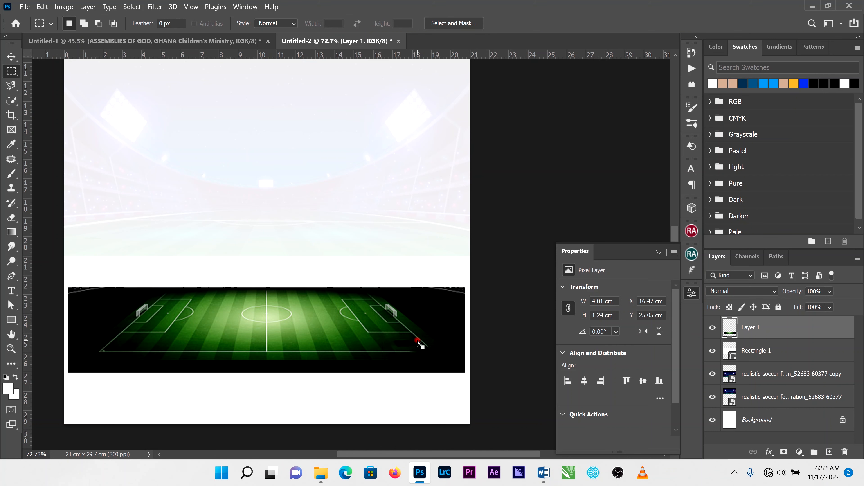
# Move the pitch strip up against the faded stadium section, scale it to about 107.44%, and center it across the page width
pyautogui.hotkey('ctrl', '0')
pyautogui.press('v')
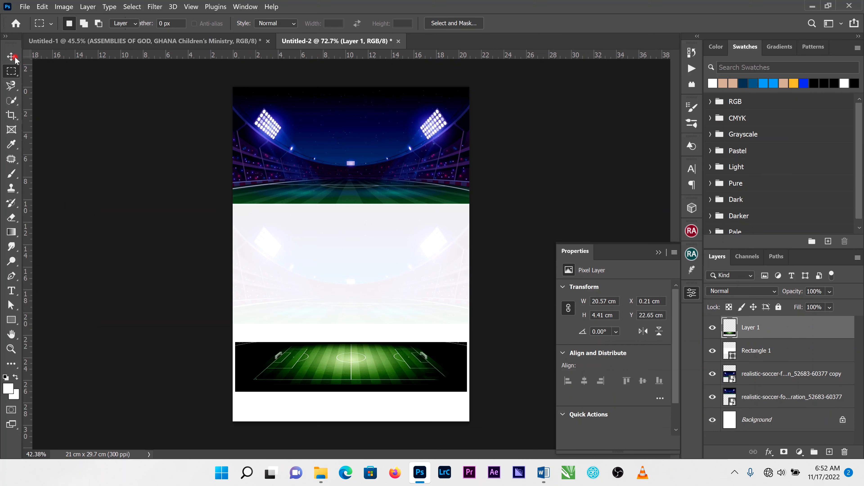
pyautogui.moveTo(299, 359); pyautogui.dragTo(340, 345)
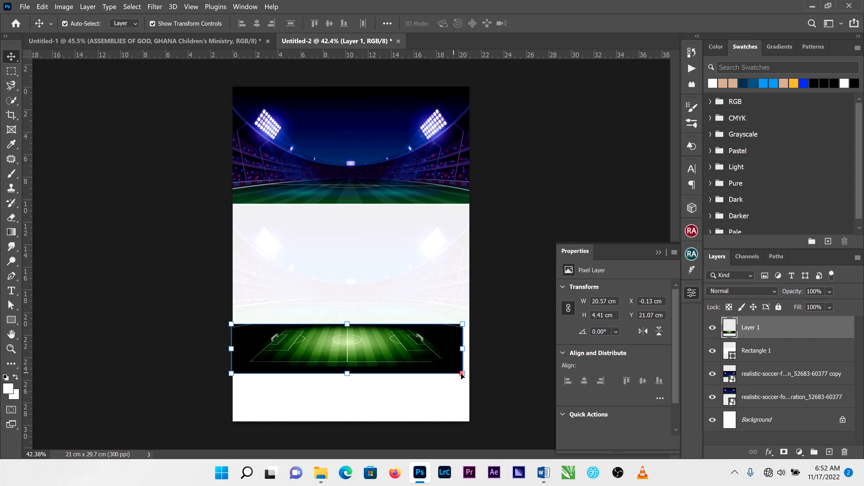
pyautogui.moveTo(472, 378); pyautogui.dragTo(490, 382)
pyautogui.moveTo(388, 367); pyautogui.dragTo(384, 367)
pyautogui.click(557, 23)
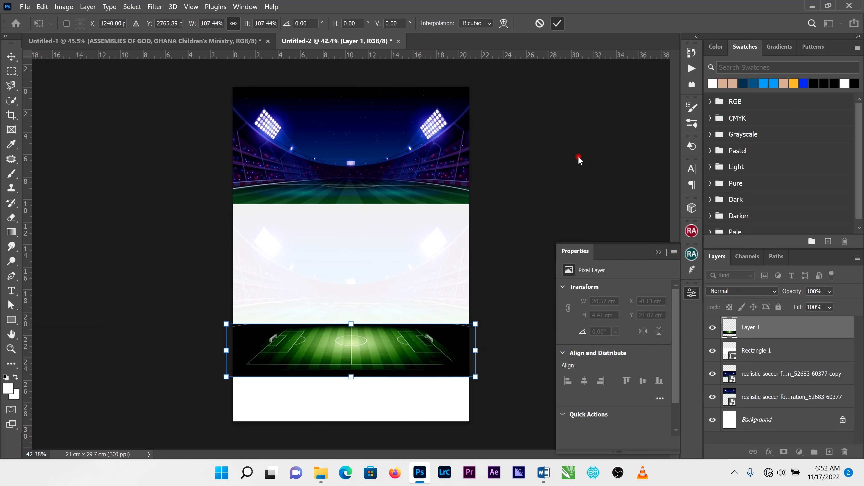
pyautogui.click(579, 158)
# Draw a rectangle about 21.16 × 4.86 cm over the football pitch strip and fill it with dark navy #0b156c
pyautogui.click(11, 319)
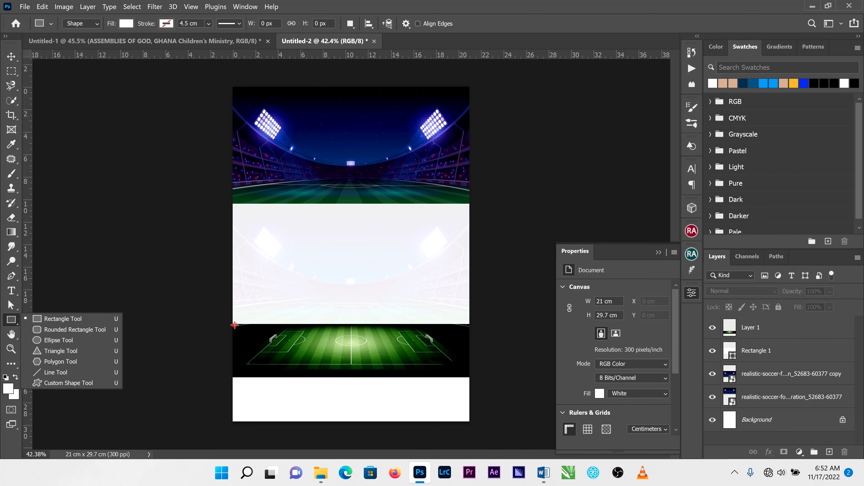
pyautogui.moveTo(233, 324); pyautogui.dragTo(471, 378)
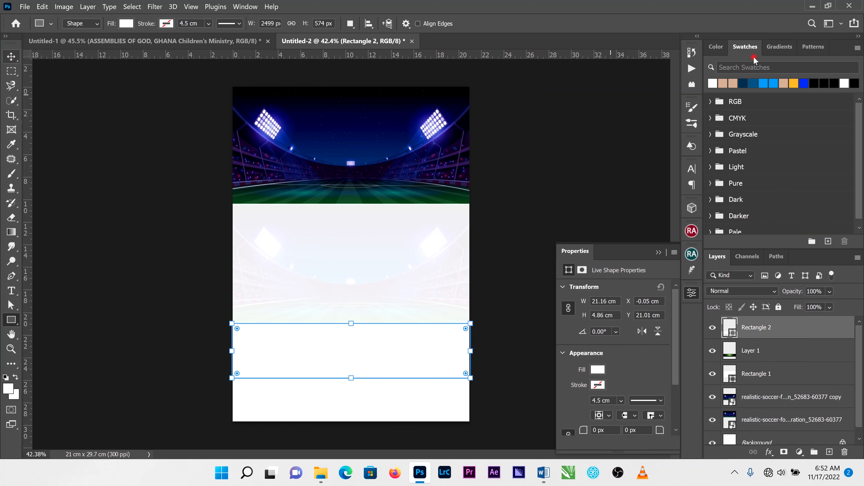
pyautogui.click(804, 83)
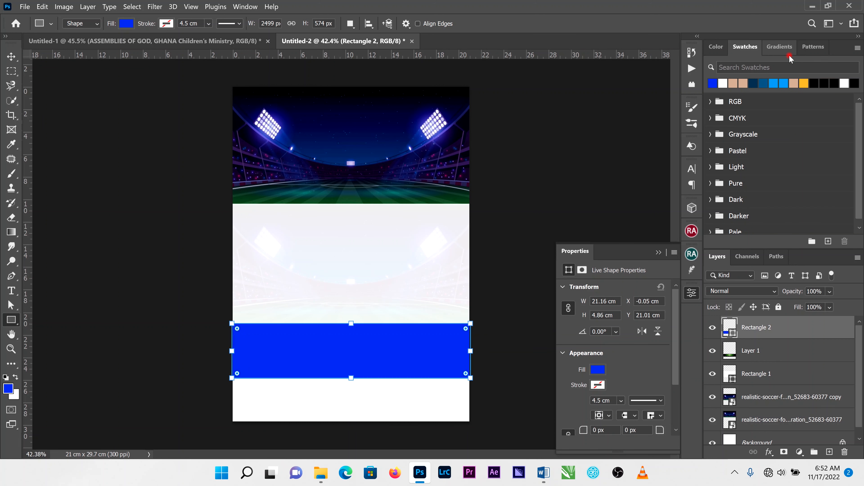
pyautogui.click(597, 368)
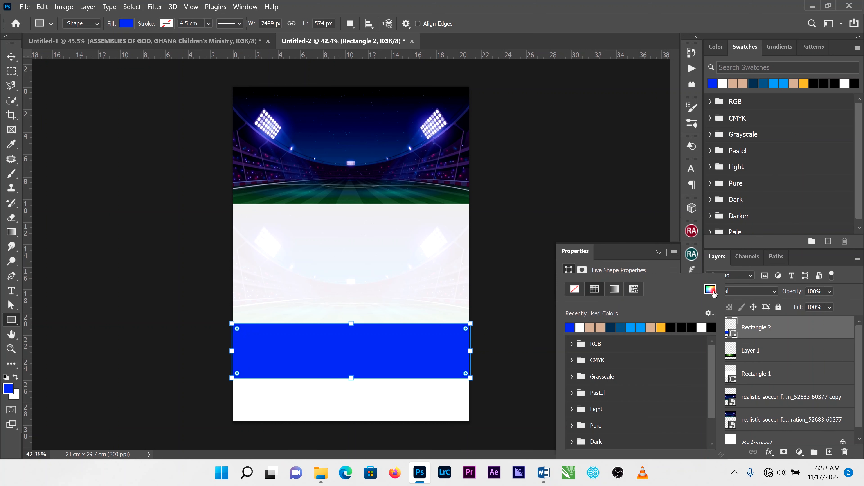
pyautogui.click(711, 290)
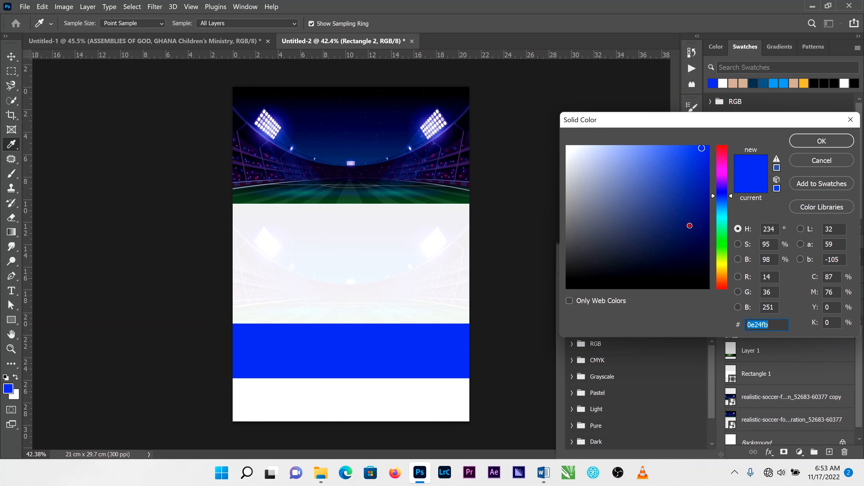
pyautogui.click(694, 228)
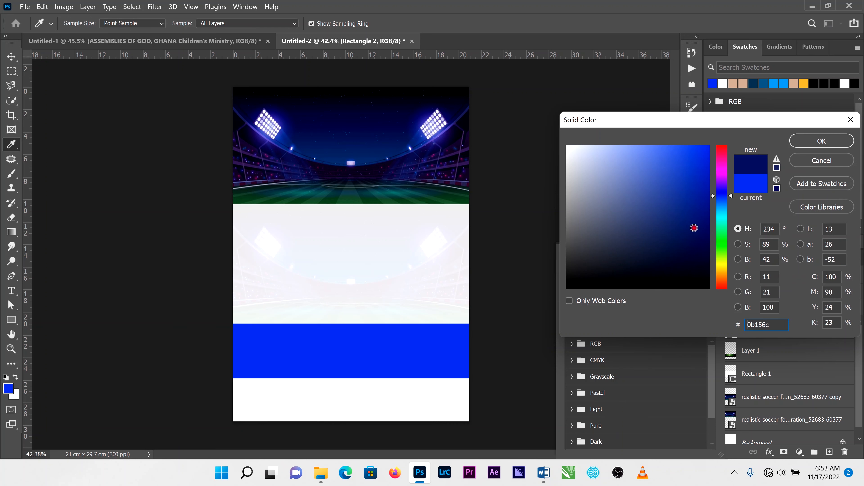
pyautogui.click(825, 141)
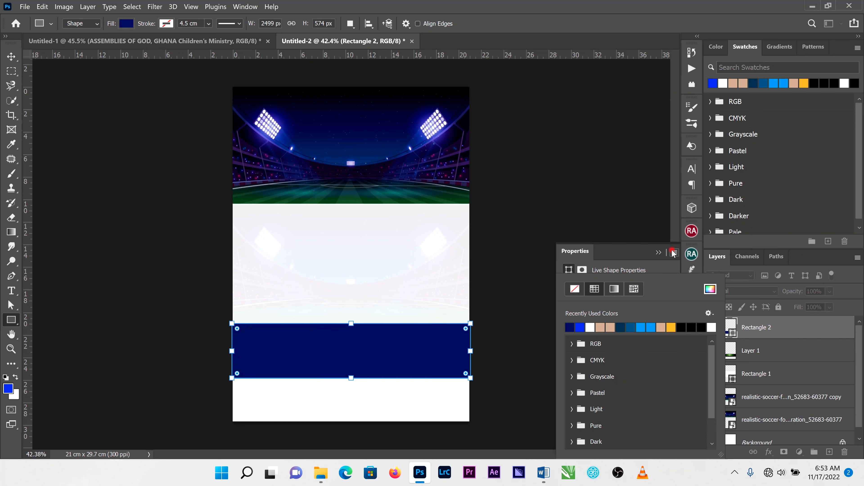
# Lower the navy rectangle's opacity to 64% so the pitch strip shows through, and deselect it
pyautogui.click(672, 253)
pyautogui.click(672, 252)
pyautogui.click(830, 291)
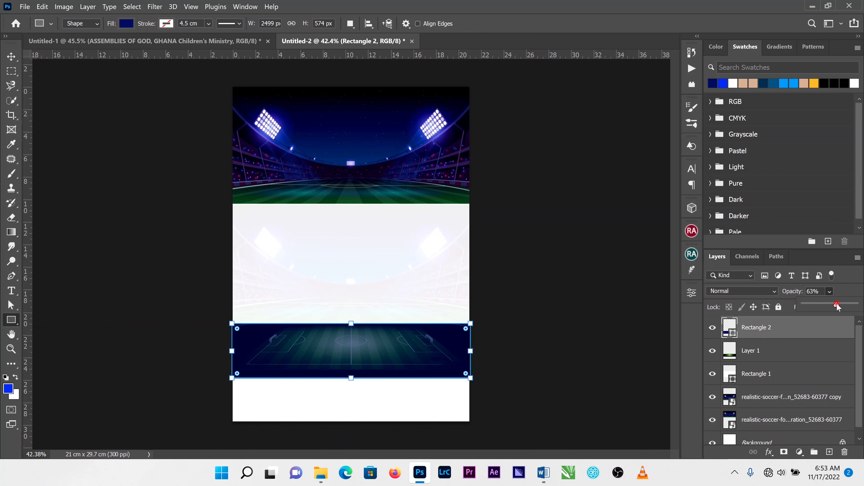
pyautogui.click(10, 56)
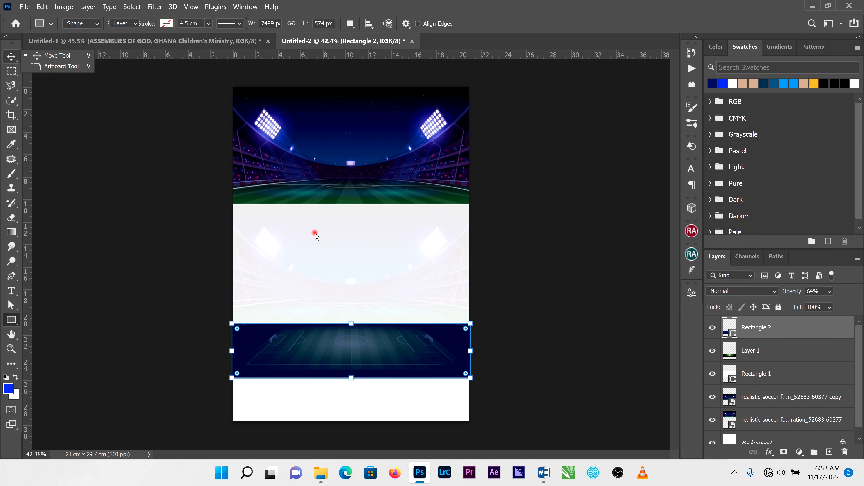
pyautogui.click(380, 407)
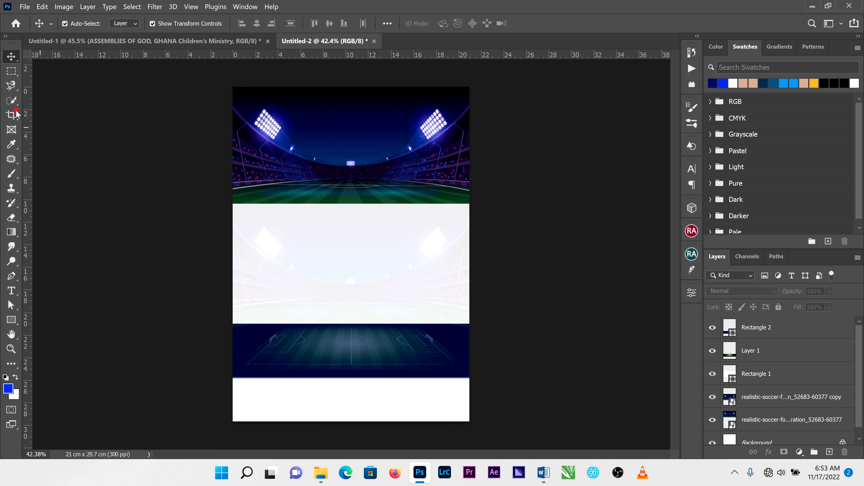
# Crop the page's bottom edge up through the white area so the canvas is 21 × 27.86 cm
pyautogui.click(12, 114)
pyautogui.moveTo(349, 423); pyautogui.dragTo(351, 413)
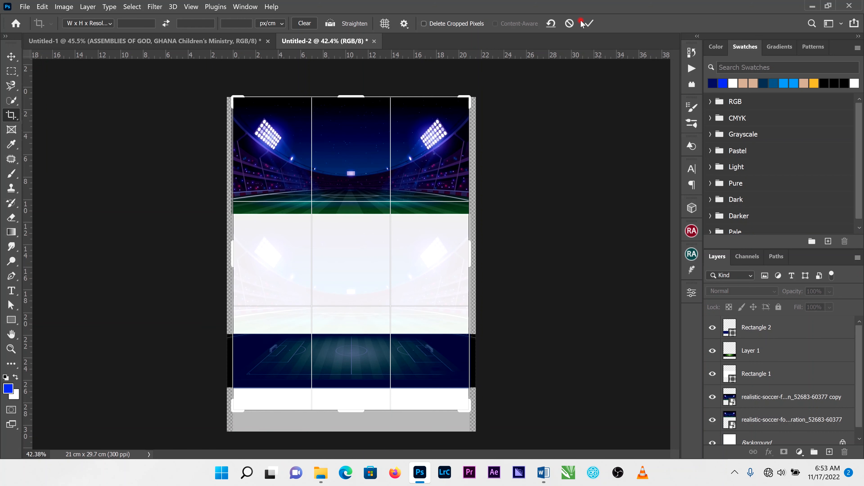
pyautogui.press('Return')
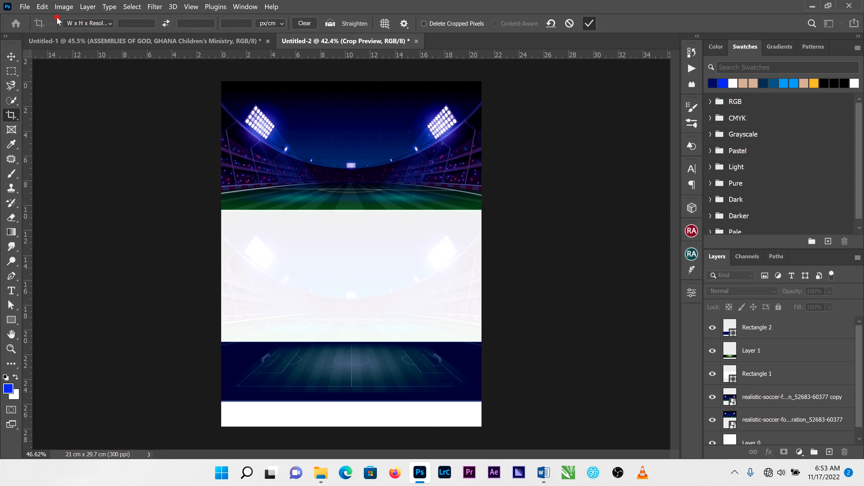
pyautogui.press('v')
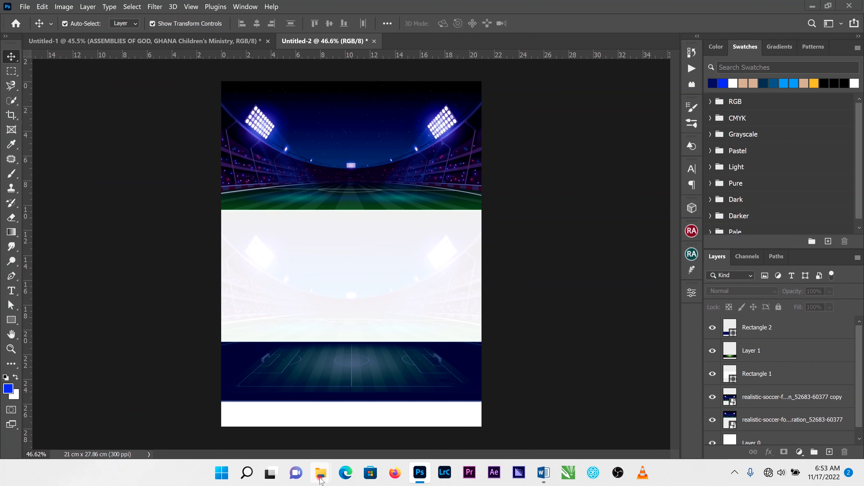
# Place the Children's Ministries logo, Layer 1.png, from the tuto folder into the flyer
pyautogui.moveTo(320, 473)
pyautogui.click(374, 388)
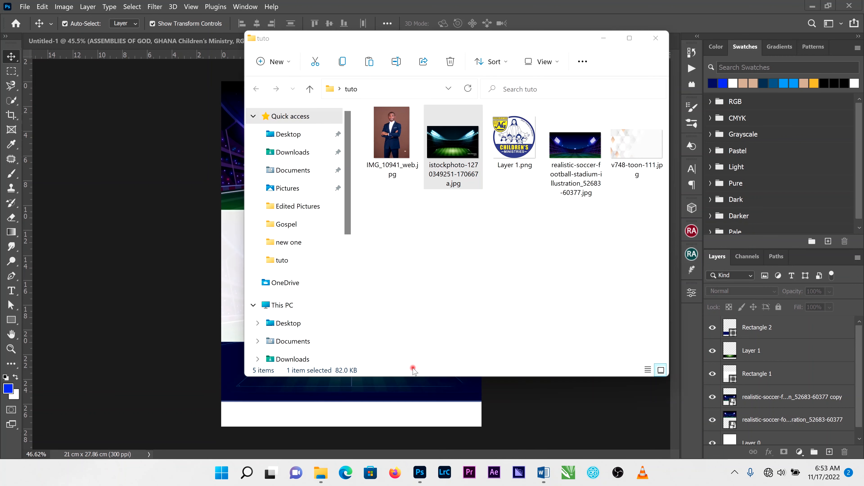
pyautogui.click(233, 174)
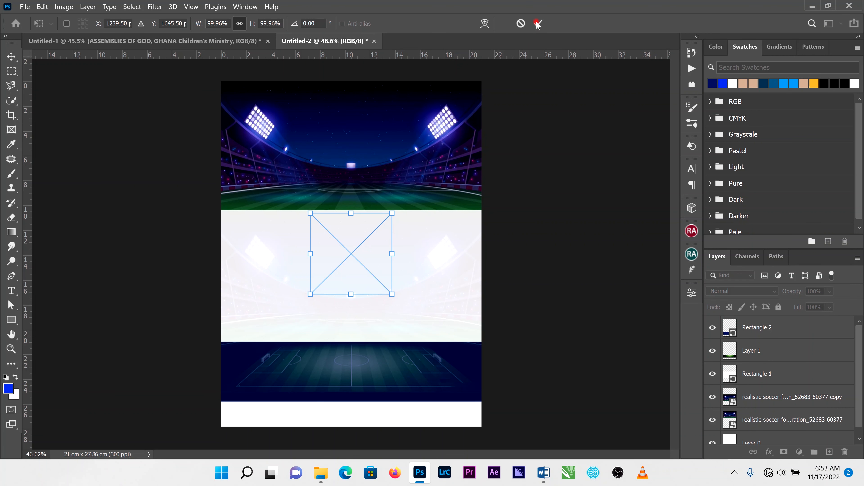
pyautogui.click(537, 23)
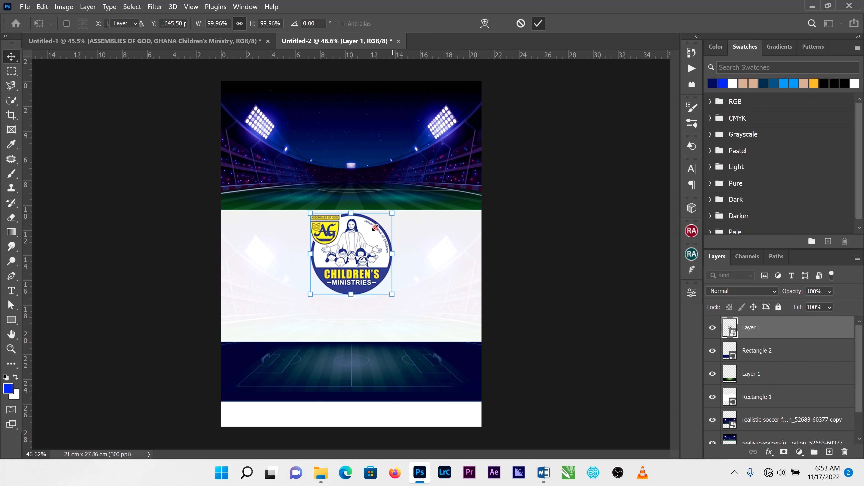
# Scale the Children's Ministries logo to about 37.41% and position it centered near the top of the dark stadium image
pyautogui.moveTo(392, 213); pyautogui.dragTo(338, 263)
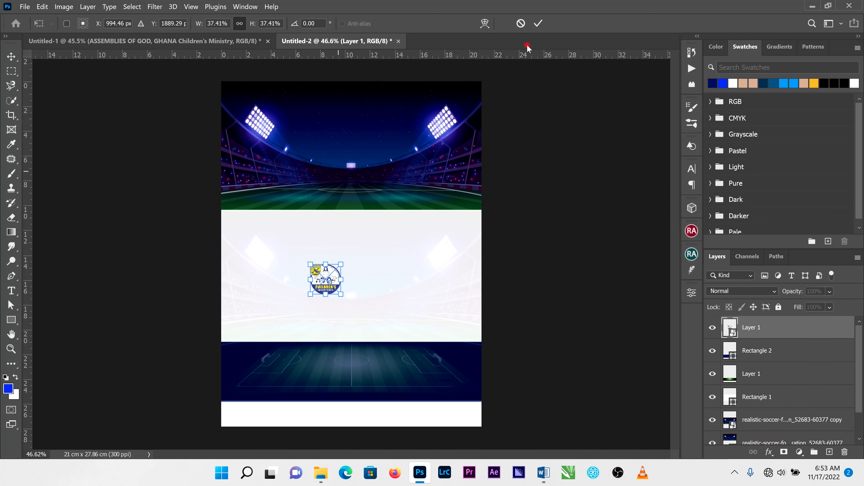
pyautogui.scroll(4, 339, 247)
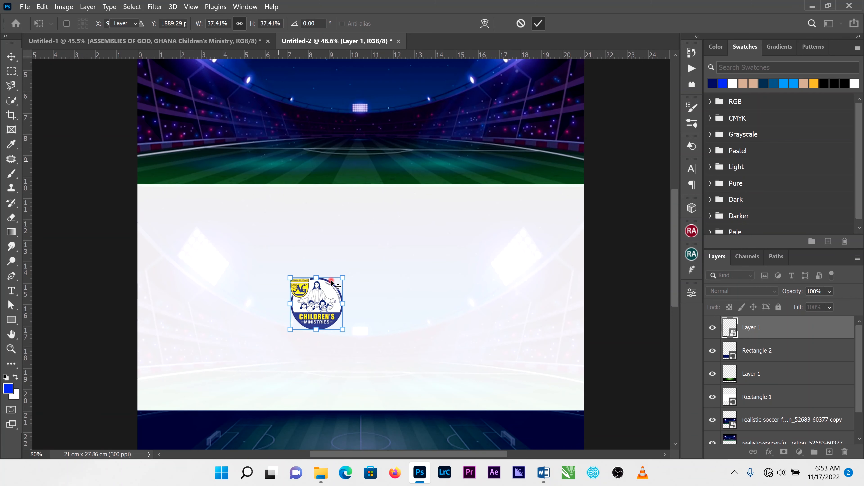
pyautogui.moveTo(317, 304); pyautogui.dragTo(359, 91)
pyautogui.press('Return')
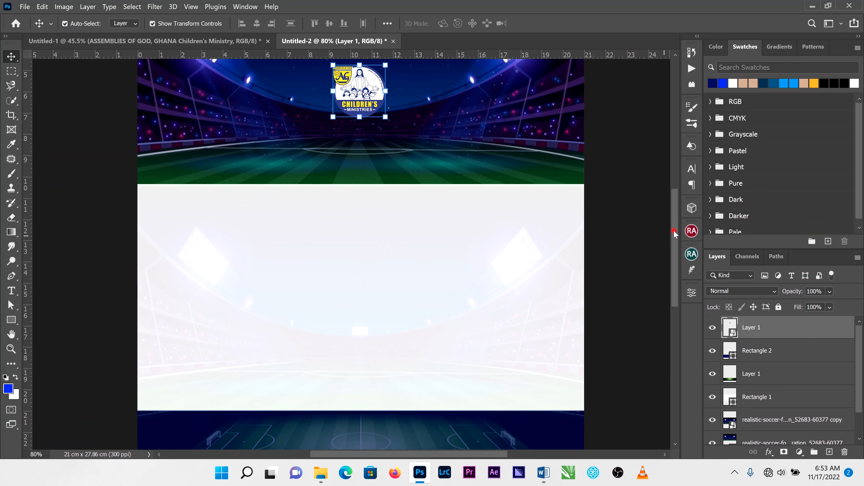
pyautogui.moveTo(675, 236); pyautogui.dragTo(674, 208)
pyautogui.moveTo(367, 160); pyautogui.dragTo(362, 78)
pyautogui.moveTo(674, 208); pyautogui.dragTo(674, 196)
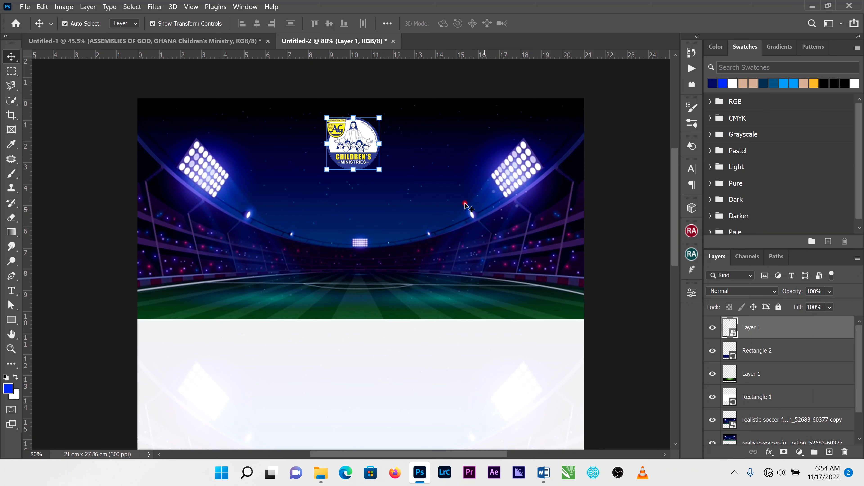
pyautogui.moveTo(359, 143); pyautogui.dragTo(366, 143)
pyautogui.scroll(-2, 323, 105)
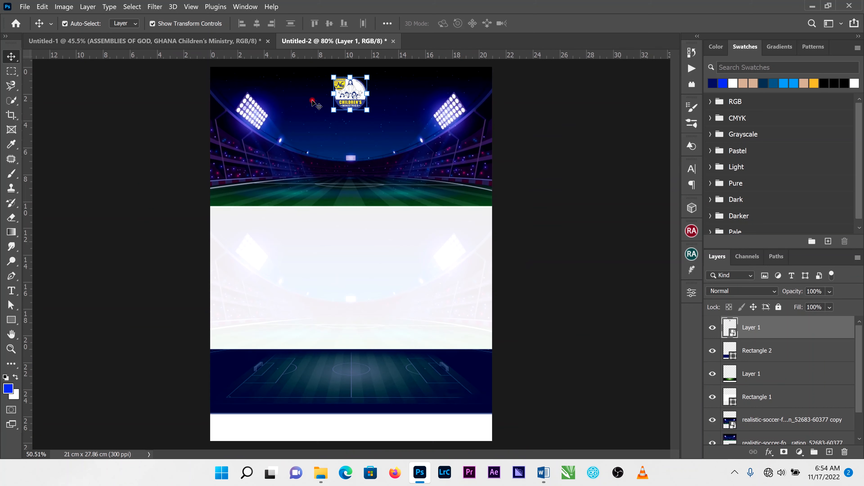
# Show the "ASSEMBLIES OF GOD, GHANA Children's Ministry" text layer in Untitled-1 and copy it into the flyer below the logo
pyautogui.click(210, 41)
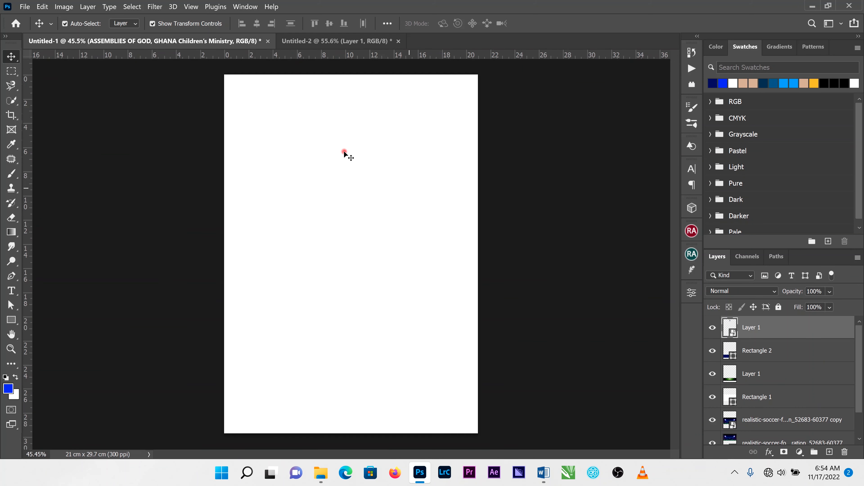
pyautogui.click(712, 328)
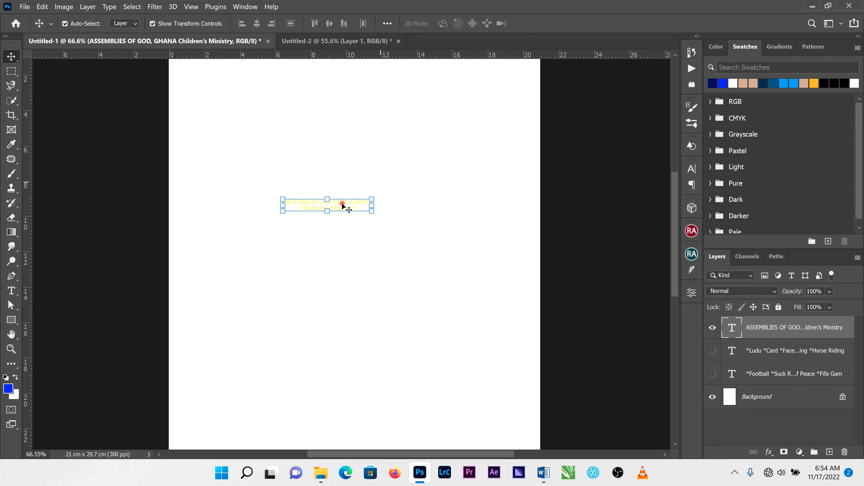
pyautogui.moveTo(343, 205); pyautogui.dragTo(344, 116)
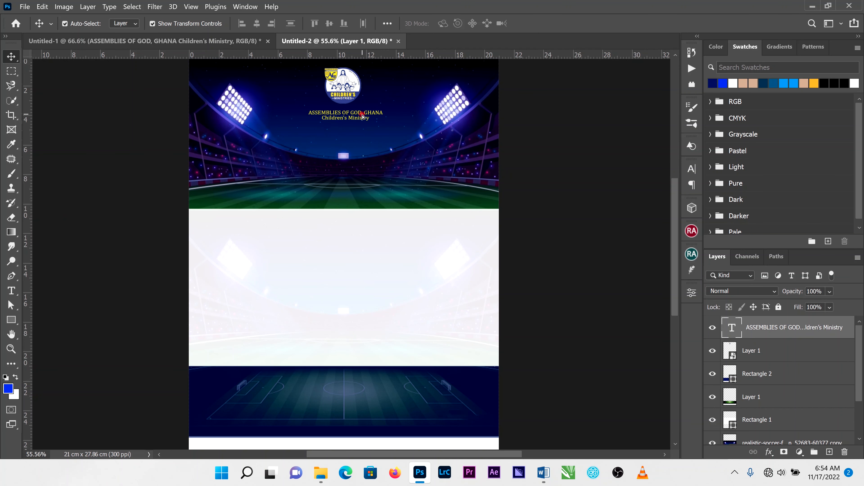
pyautogui.scroll(3, 364, 115)
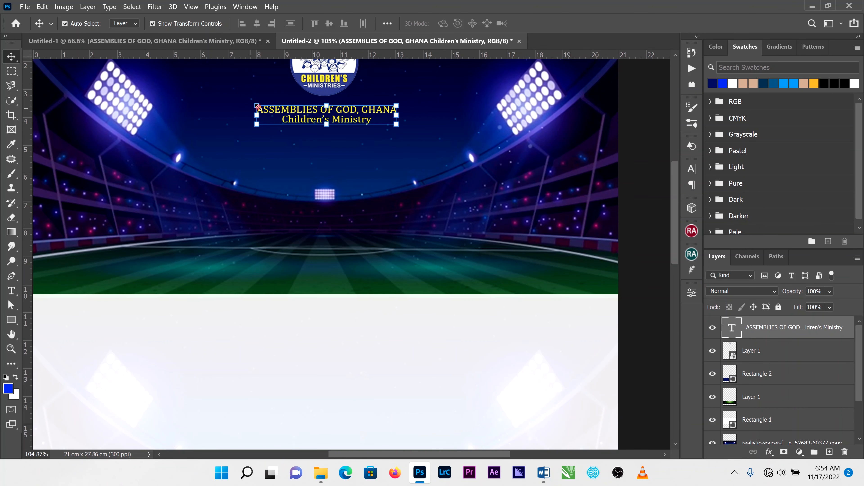
pyautogui.click(211, 41)
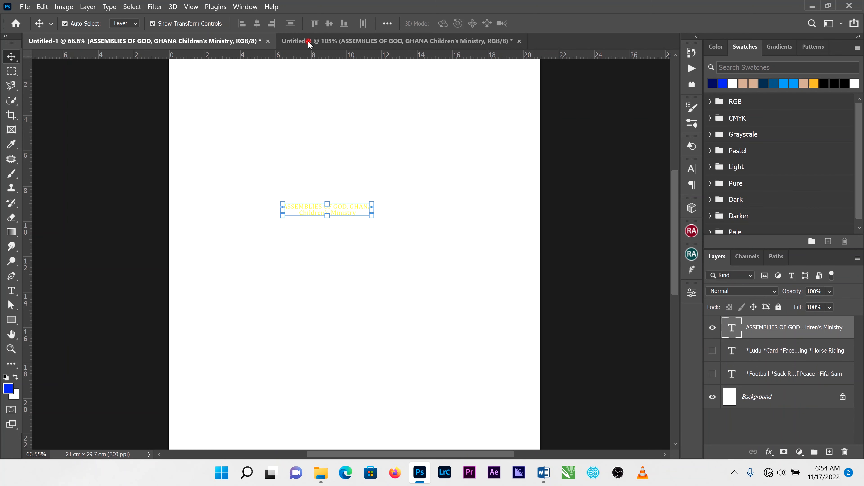
pyautogui.click(350, 41)
pyautogui.scroll(-1, 344, 238)
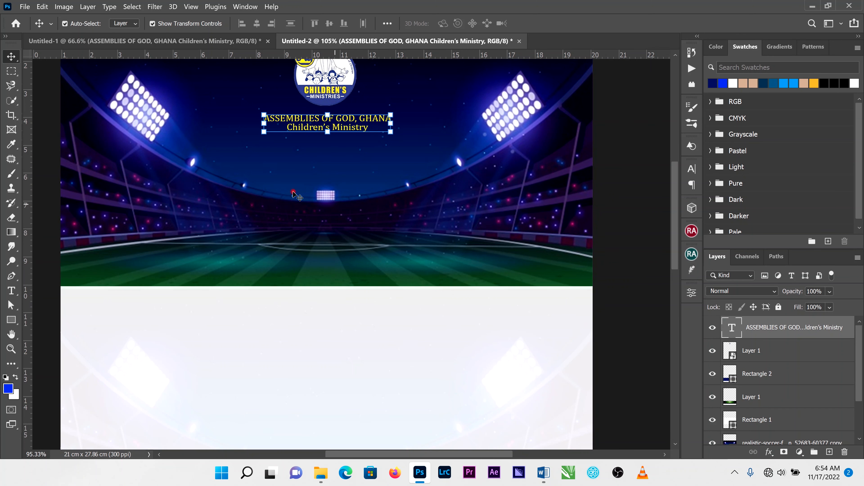
# Add the text "BANTAMA DISTRICT" below the ministry heading and open its character settings
pyautogui.click(280, 165)
pyautogui.write('BANTA')
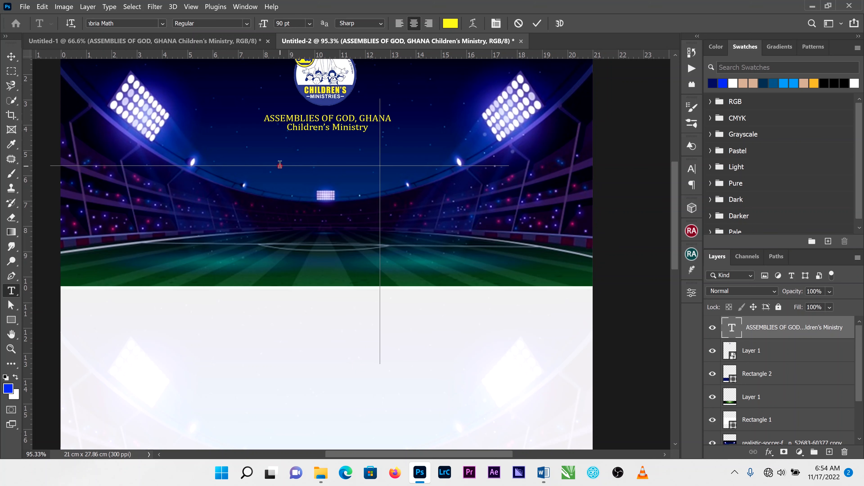
pyautogui.write('MA')
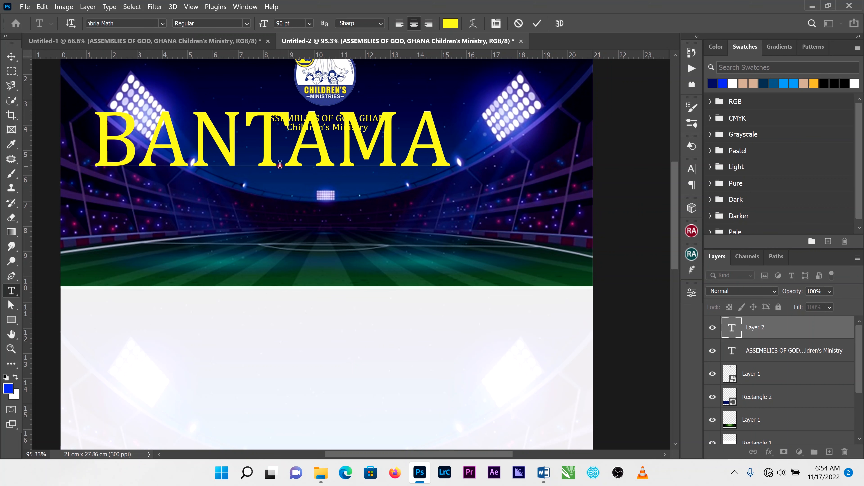
pyautogui.write(' DISTRICT')
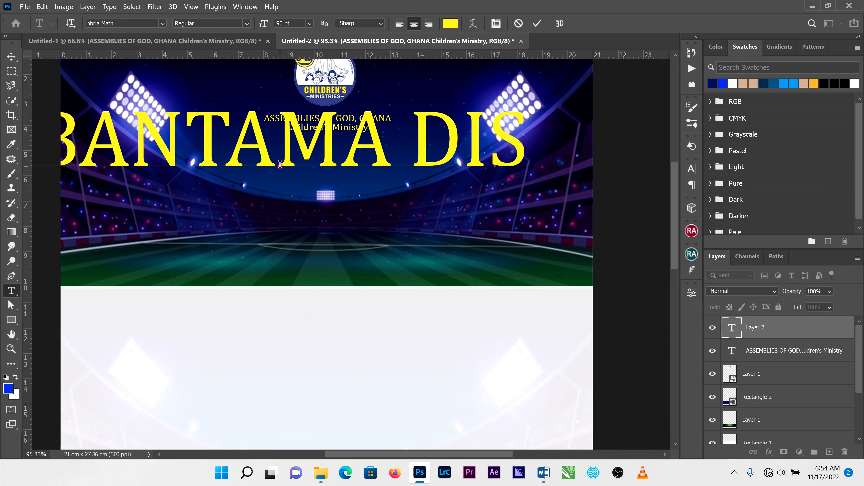
pyautogui.click(537, 23)
pyautogui.click(691, 170)
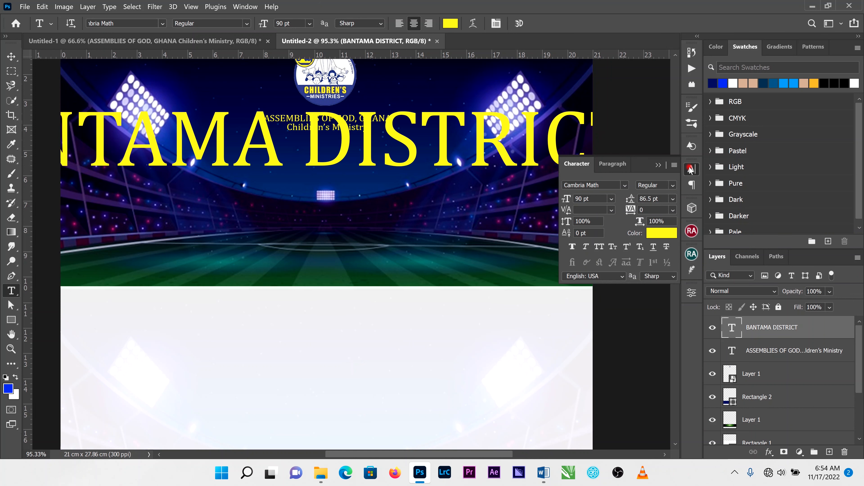
pyautogui.click(611, 200)
pyautogui.click(598, 301)
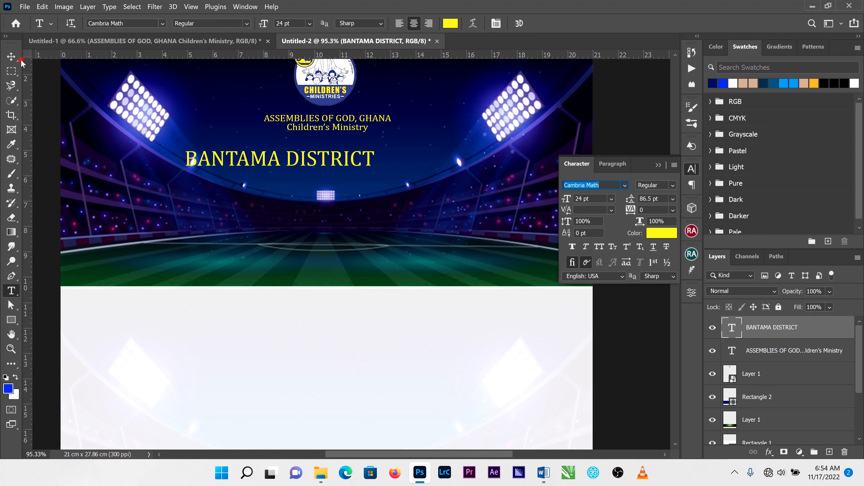
pyautogui.click(12, 56)
pyautogui.hotkey('ctrl', 'z')
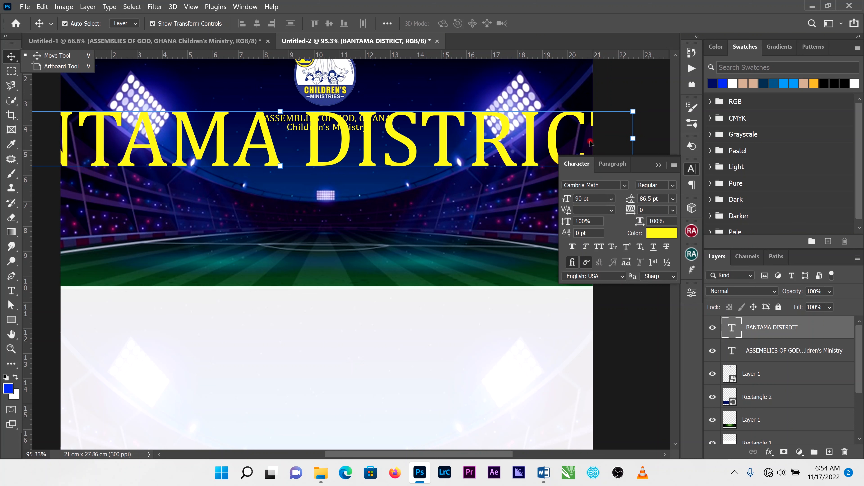
# Set the font size of the "BANTAMA DISTRICT" text to 24 pt
pyautogui.click(610, 199)
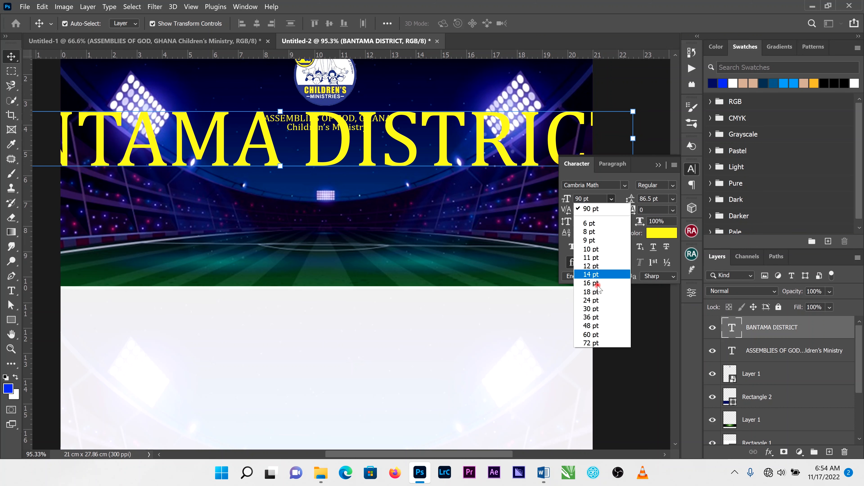
pyautogui.click(595, 300)
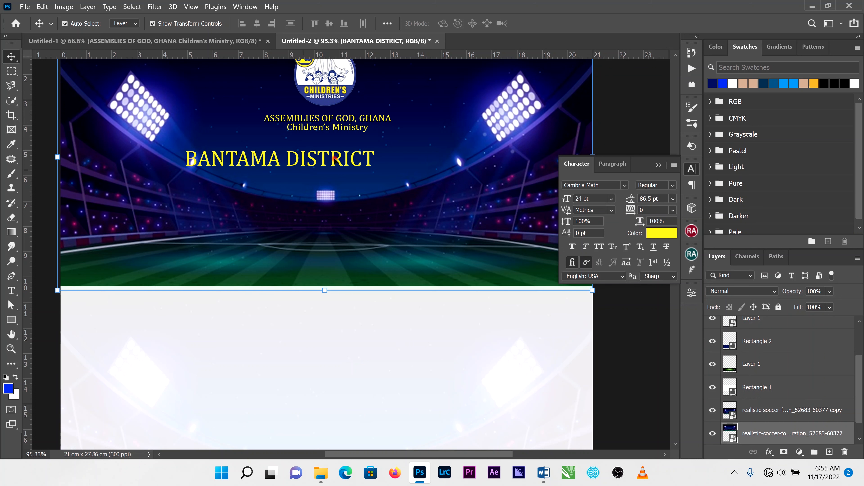
# Center the "BANTAMA DISTRICT" text below the ministry heading and scale it down to about 19.62 pt
pyautogui.moveTo(314, 162); pyautogui.dragTo(362, 161)
pyautogui.click(424, 149)
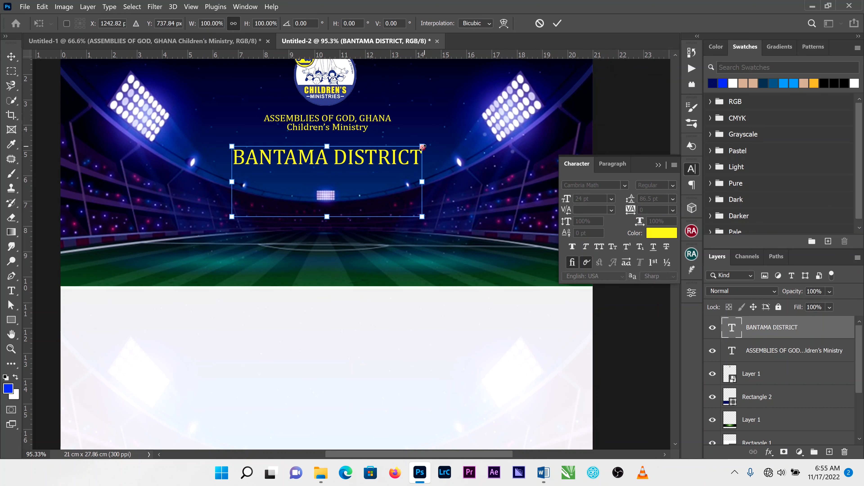
pyautogui.moveTo(423, 147); pyautogui.dragTo(409, 157)
pyautogui.click(557, 23)
pyautogui.moveTo(352, 163); pyautogui.dragTo(352, 160)
# Color the "BANTAMA DISTRICT" text white and shift it slightly upward toward the ministry heading
pyautogui.click(733, 84)
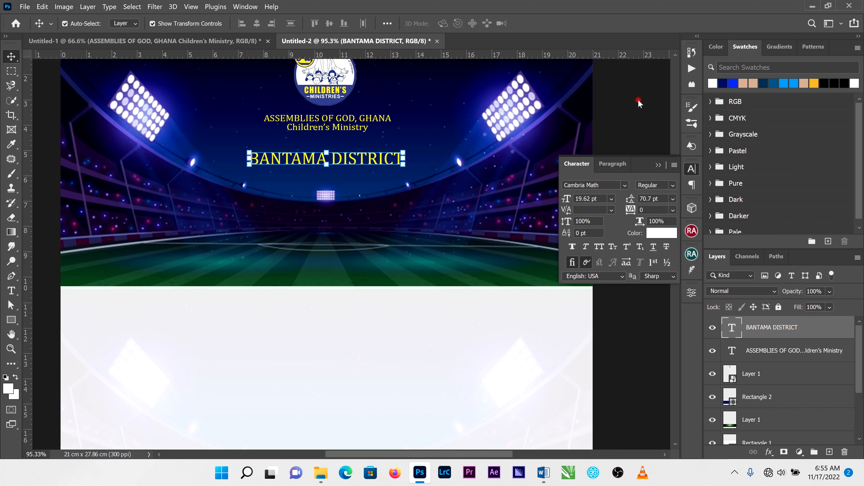
pyautogui.scroll(-2, 362, 166)
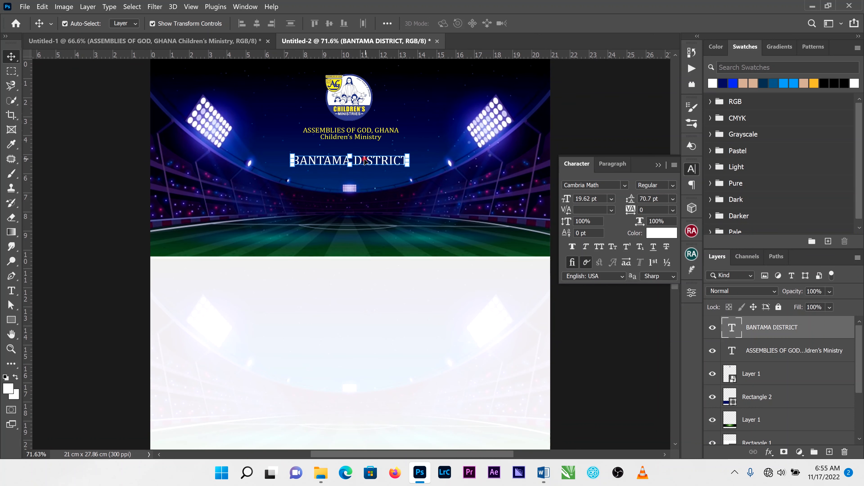
pyautogui.moveTo(364, 161); pyautogui.dragTo(364, 159)
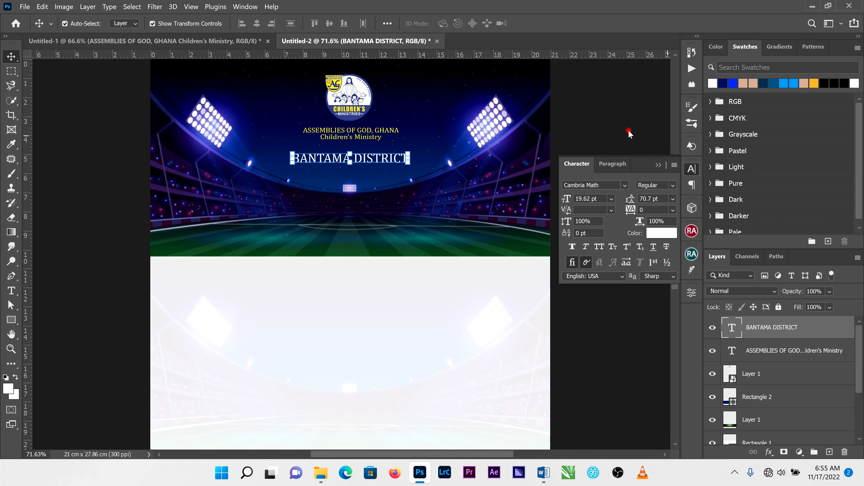
pyautogui.click(629, 131)
# Add a separate text layer reading "Presents" over the pitch of the dark stadium image
pyautogui.click(11, 291)
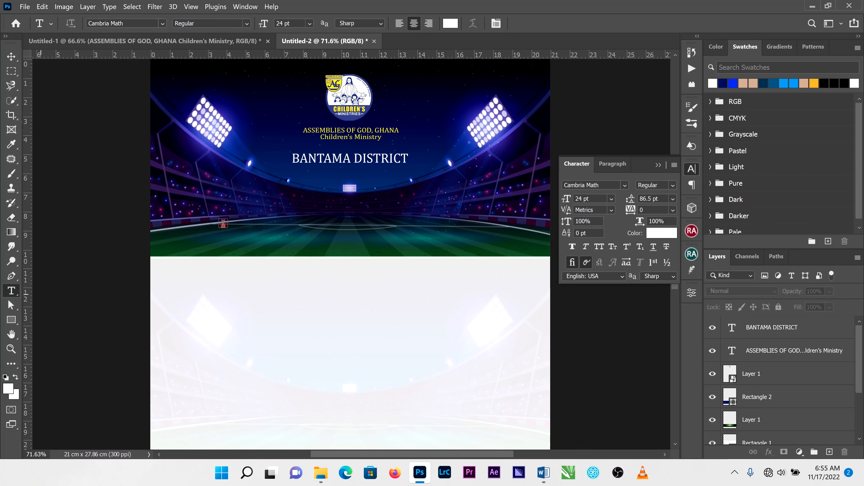
pyautogui.click(319, 194)
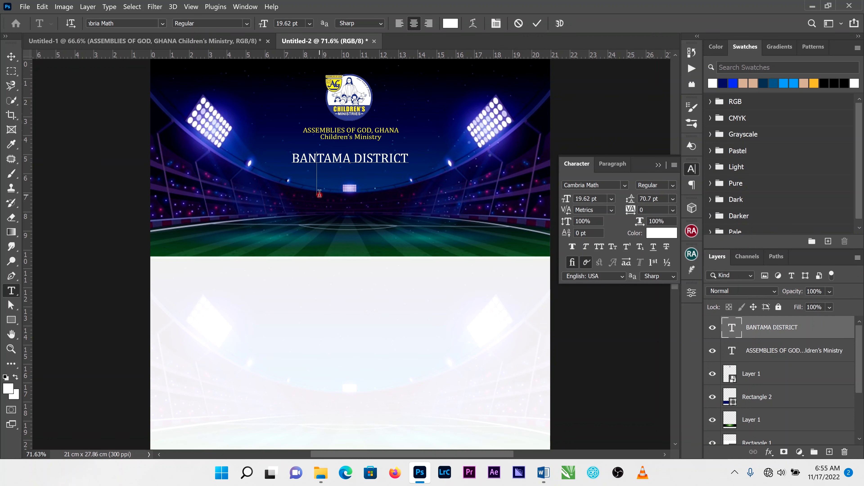
pyautogui.click(518, 23)
pyautogui.click(320, 232)
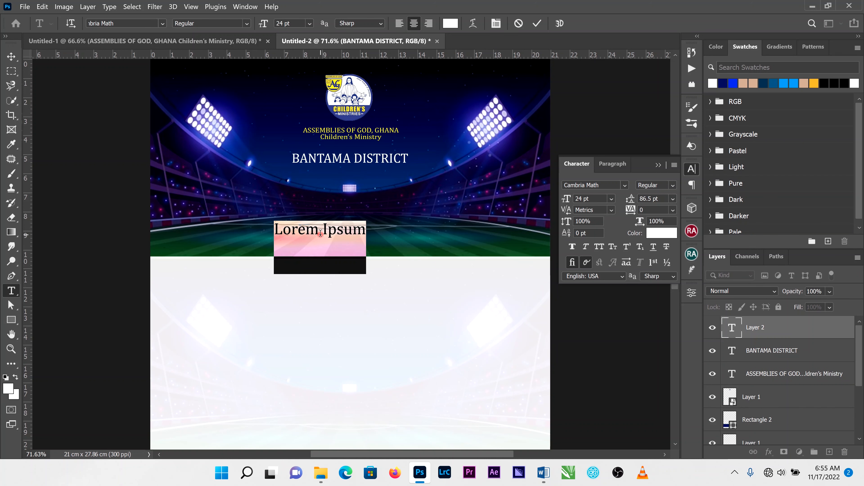
pyautogui.write('Prese')
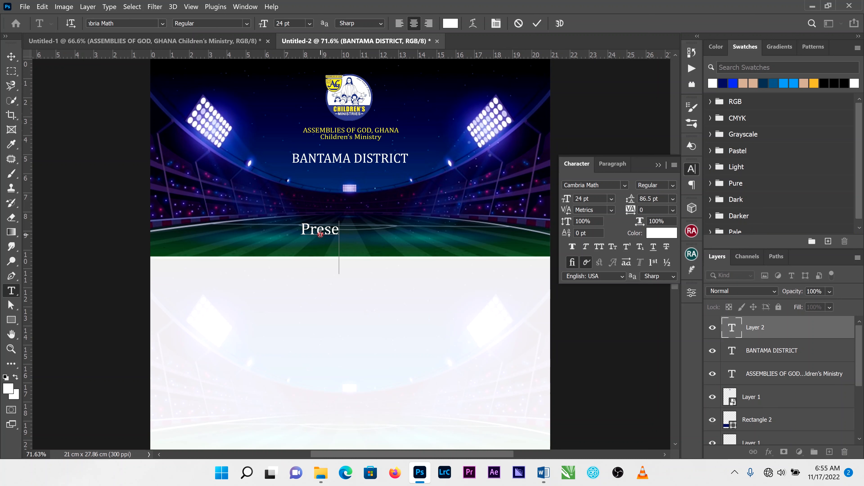
pyautogui.write('nts')
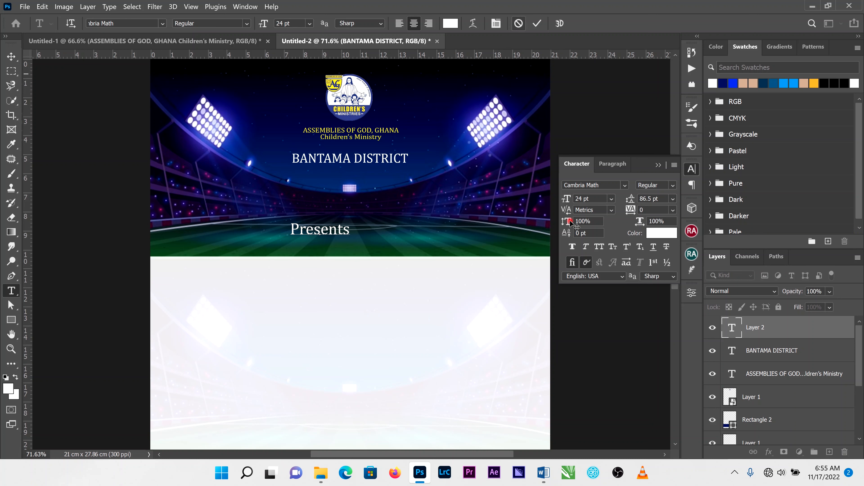
pyautogui.click(12, 57)
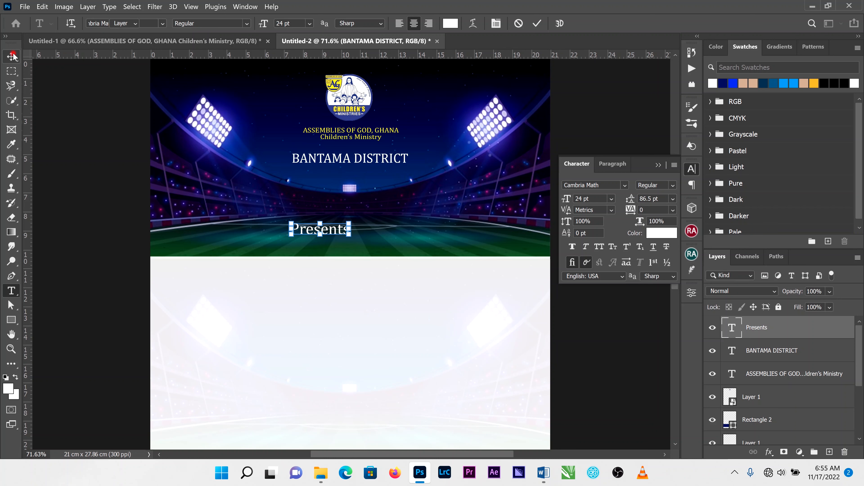
# Change the font of the "Presents" text to a Antara Distance Standard
pyautogui.click(611, 185)
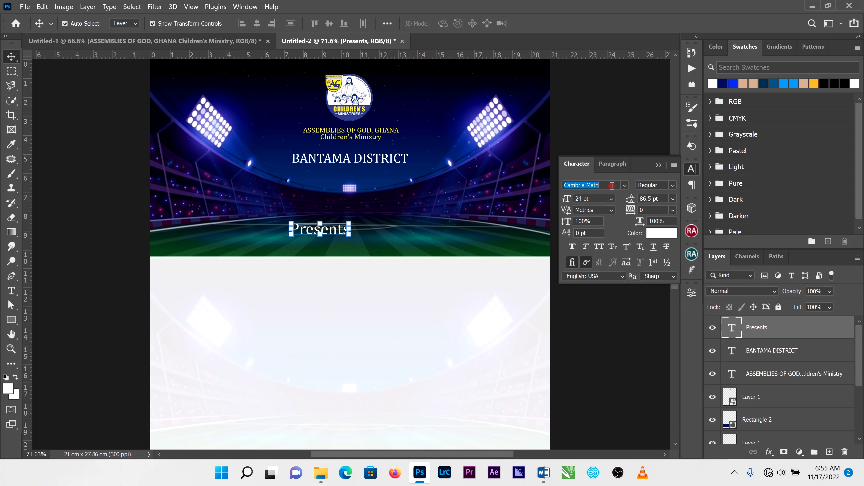
pyautogui.write('a a')
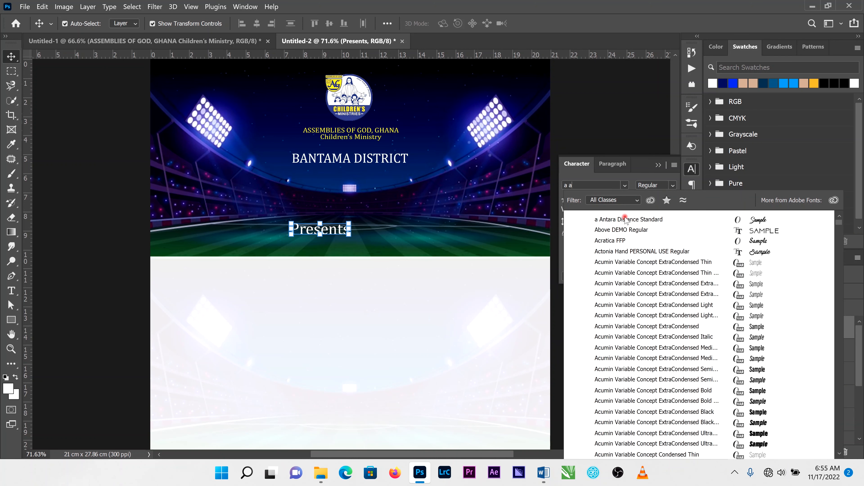
pyautogui.click(625, 221)
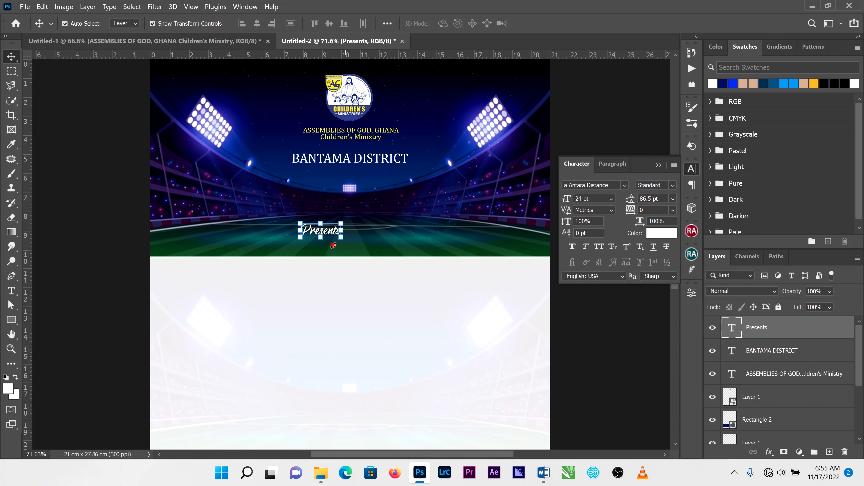
# Move "Presents" to just below "BANTAMA DISTRICT" and set its font size to 18 pt
pyautogui.moveTo(330, 232); pyautogui.dragTo(357, 188)
pyautogui.click(611, 198)
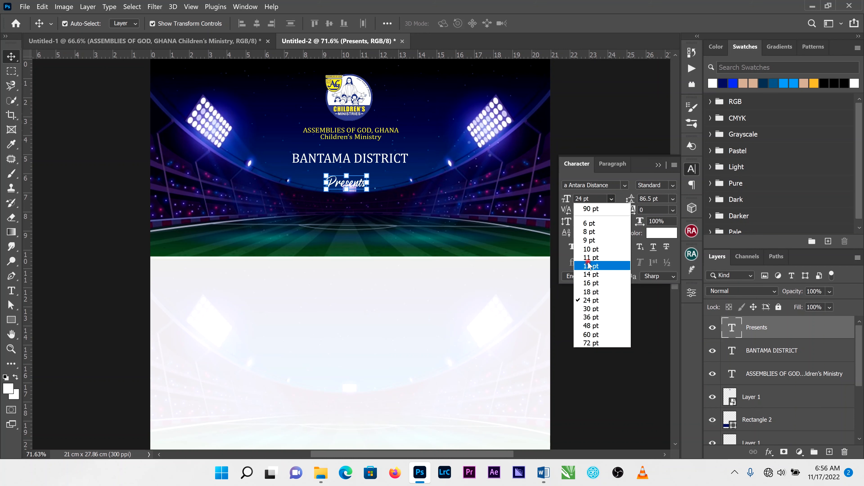
pyautogui.click(592, 292)
pyautogui.click(658, 165)
pyautogui.scroll(1, 439, 183)
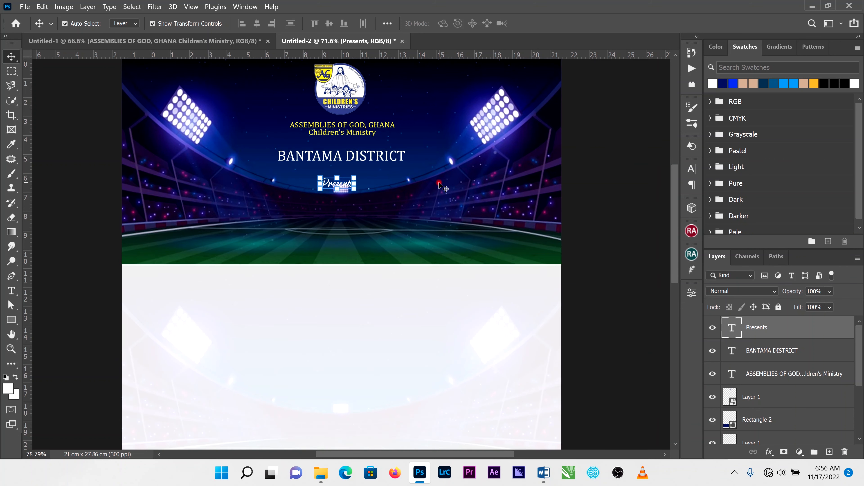
pyautogui.scroll(-2, 438, 183)
# Add the text "FUN GAMES '22" on the pitch area of the dark stadium image, directly above that image's layer
pyautogui.click(409, 225)
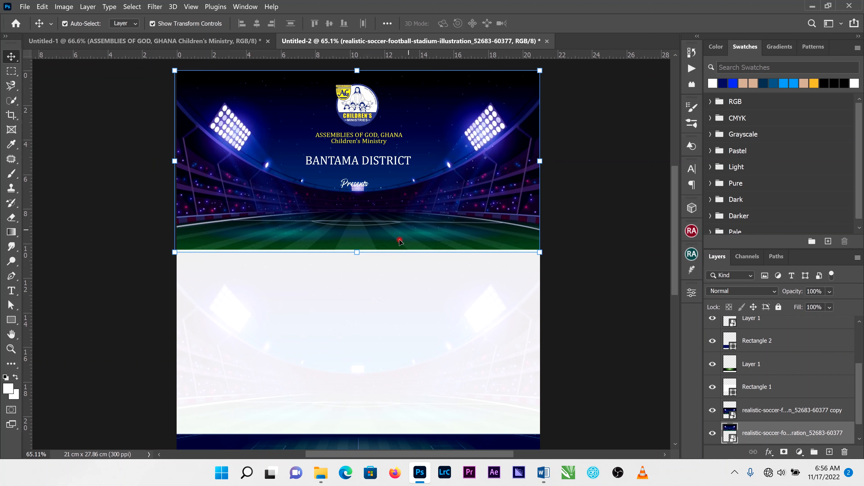
pyautogui.click(10, 291)
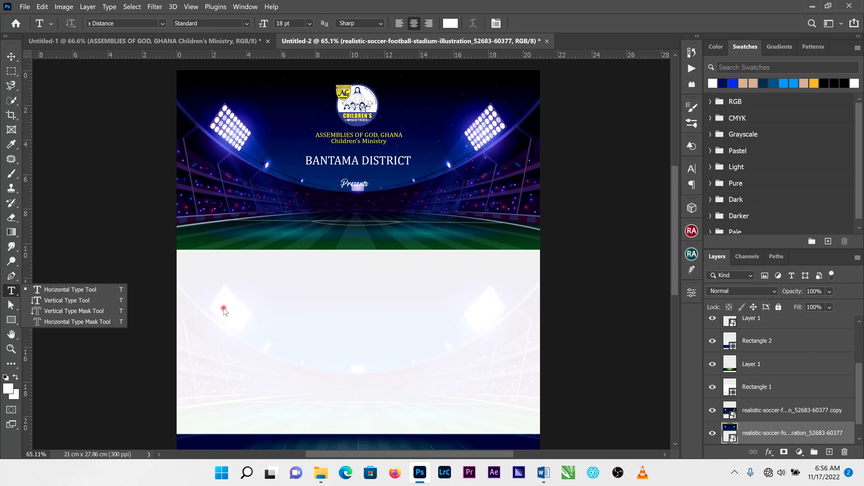
pyautogui.click(251, 231)
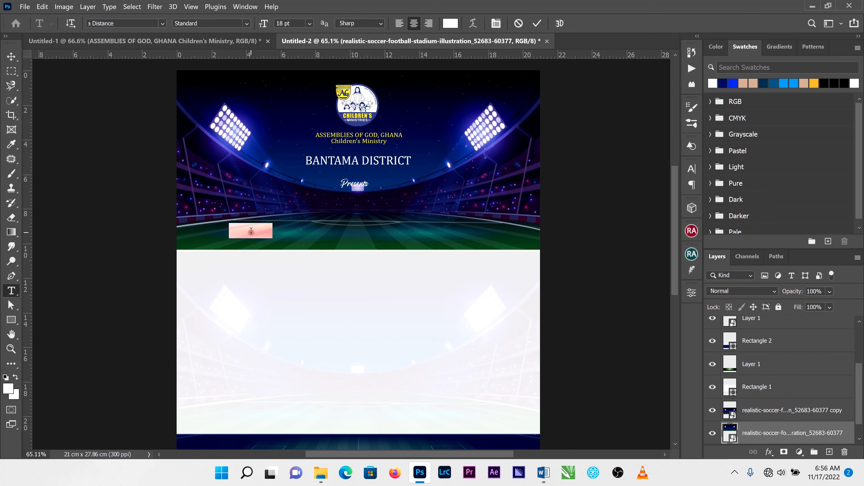
pyautogui.press('BackSpace')
pyautogui.write('FUN')
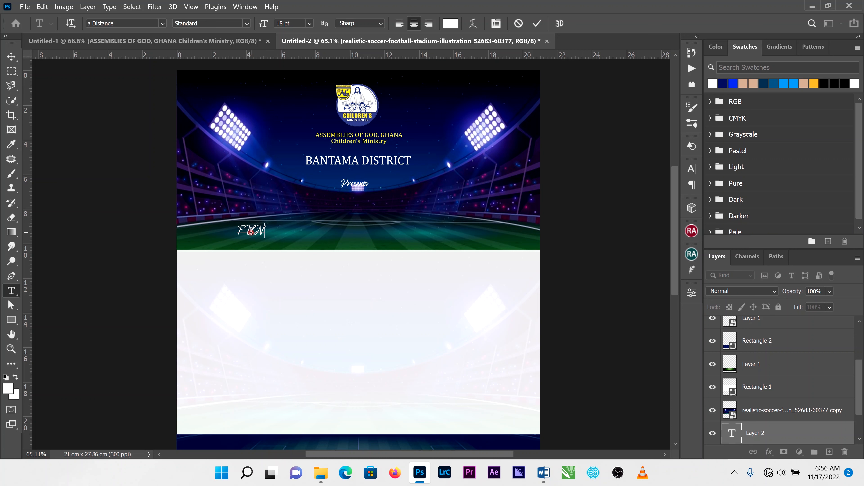
pyautogui.write(' GAMES')
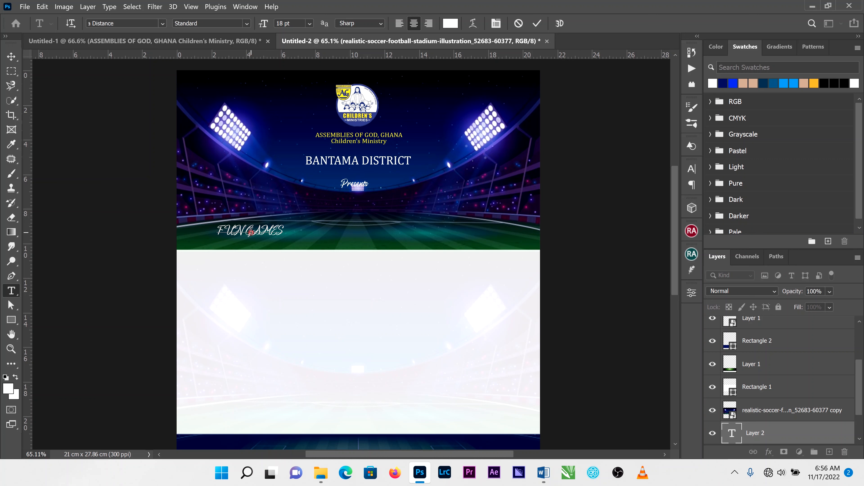
pyautogui.write(" '22")
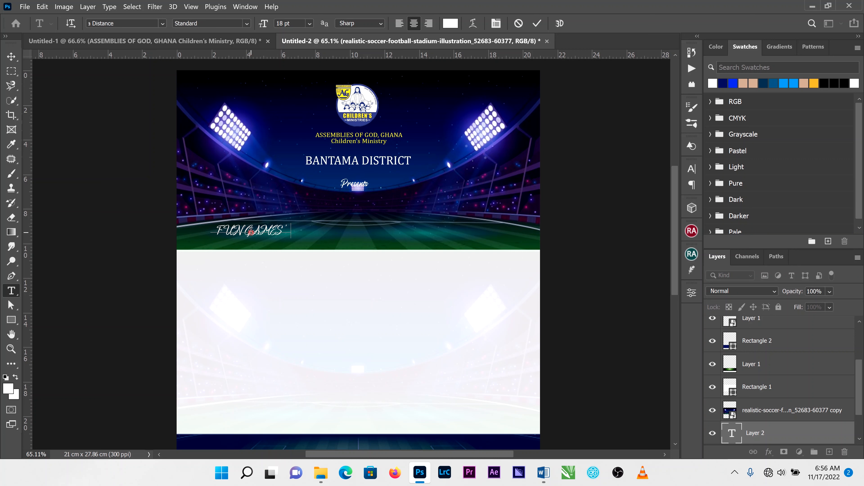
pyautogui.click(536, 23)
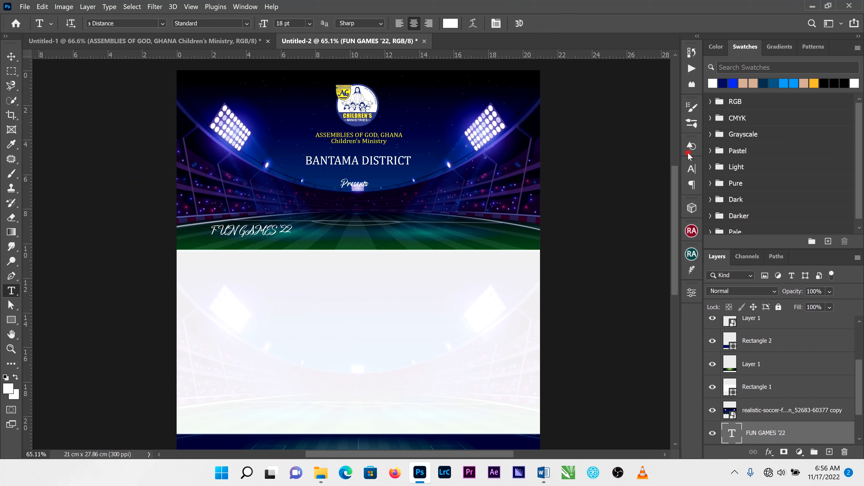
# Set the "FUN GAMES '22" text to the Impact font at 36 pt
pyautogui.click(692, 169)
pyautogui.click(607, 185)
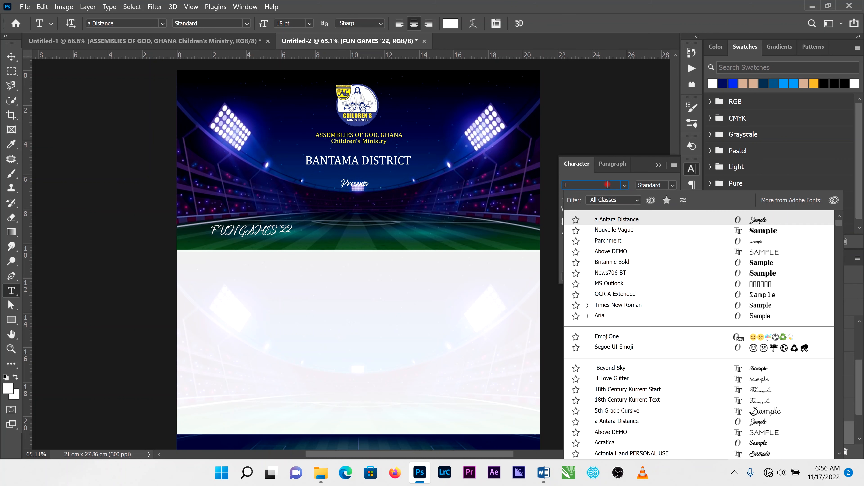
pyautogui.write('IMP')
pyautogui.click(618, 219)
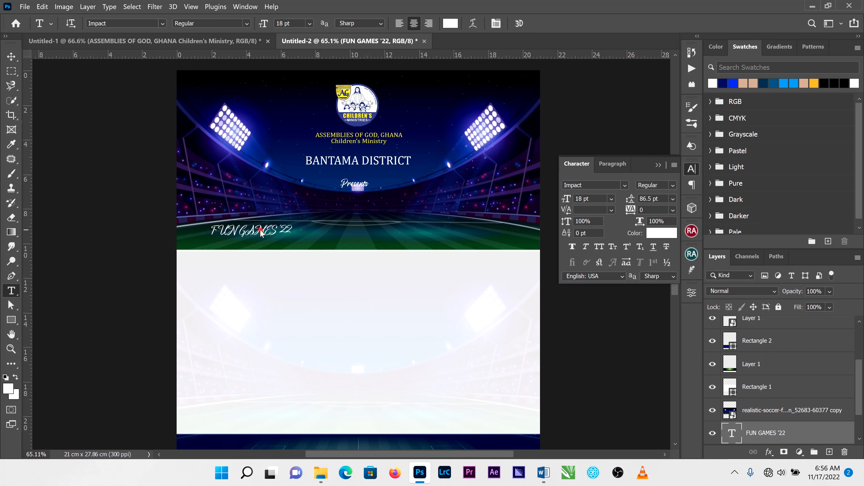
pyautogui.press('v')
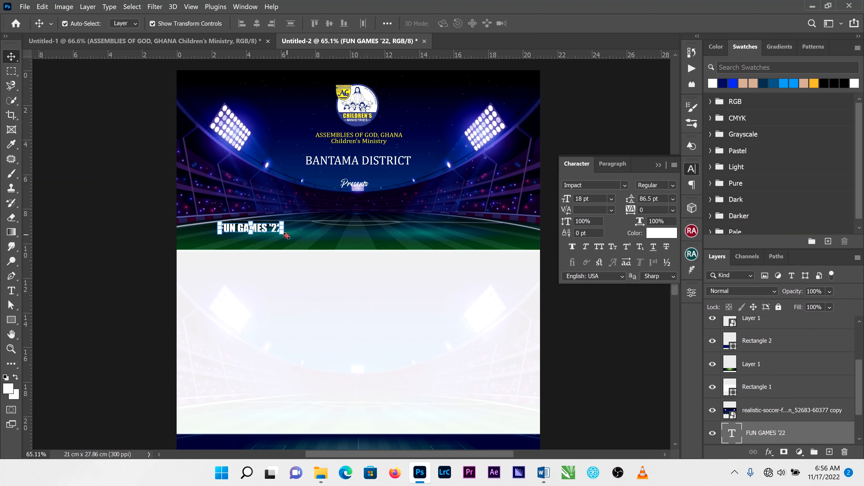
pyautogui.click(609, 200)
pyautogui.click(598, 317)
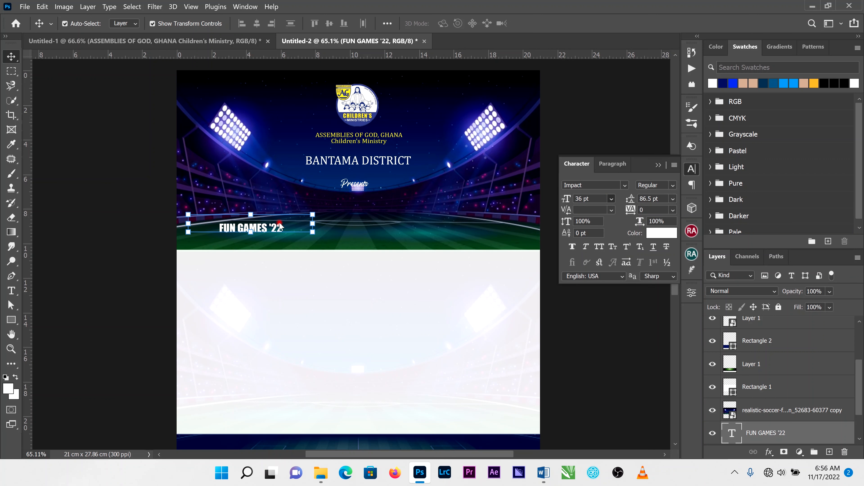
# Enlarge "FUN GAMES '22" by about 177.81% to 64.01 pt and center it below "Presents"
pyautogui.moveTo(262, 224); pyautogui.dragTo(335, 222)
pyautogui.click(385, 230)
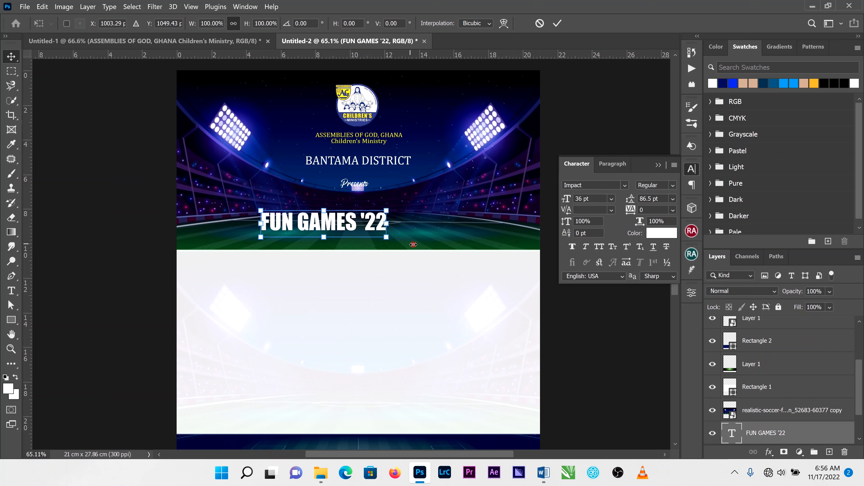
pyautogui.moveTo(414, 245); pyautogui.dragTo(436, 249)
pyautogui.click(557, 24)
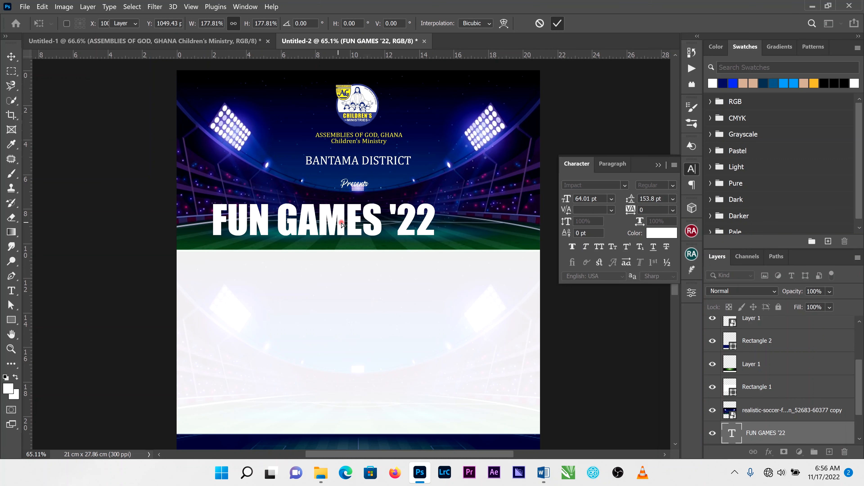
pyautogui.moveTo(335, 224); pyautogui.dragTo(387, 217)
pyautogui.click(491, 195)
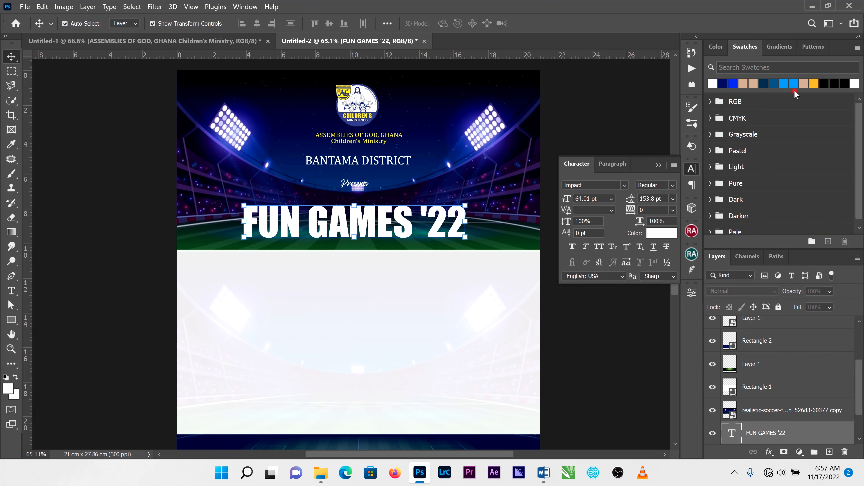
# Color "FUN GAMES '22" orange-yellow and apply a smooth Inner Bevel with the Bevel & Emboss layer style
pyautogui.click(813, 83)
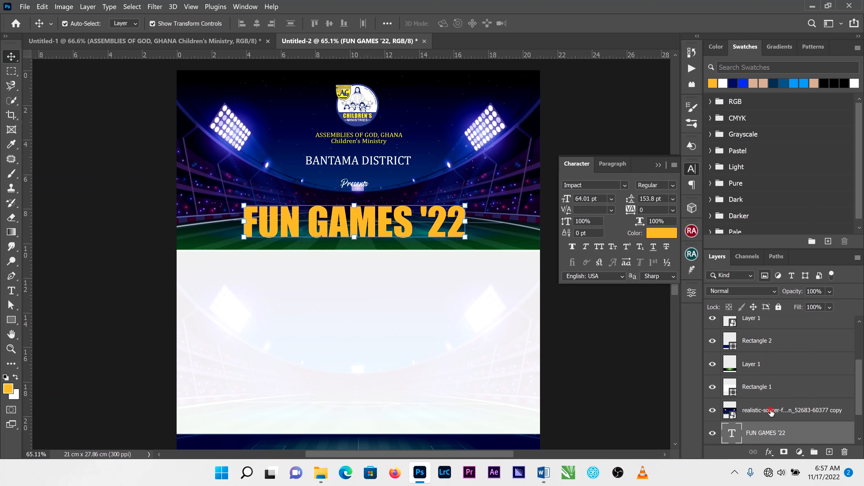
pyautogui.click(768, 452)
pyautogui.click(794, 361)
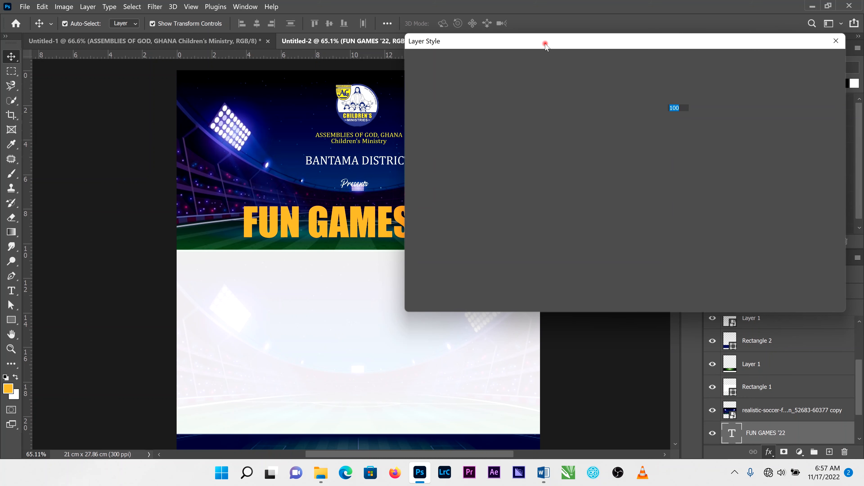
pyautogui.moveTo(545, 44); pyautogui.dragTo(606, 43)
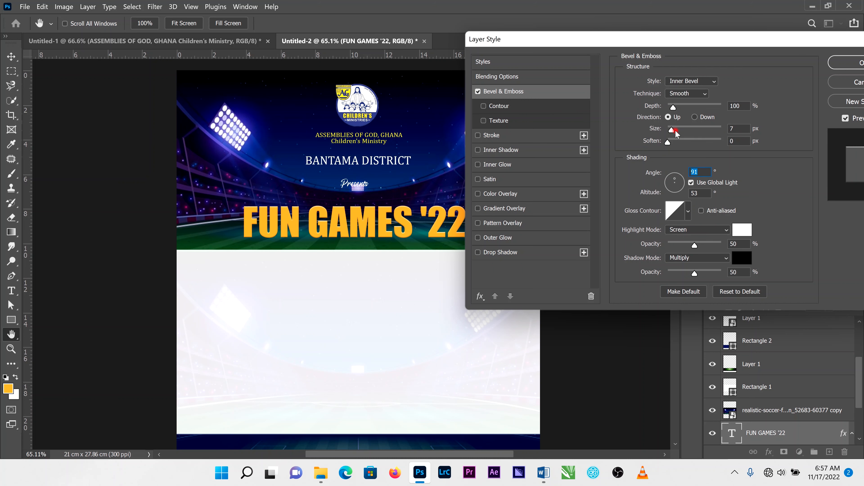
pyautogui.press('Return')
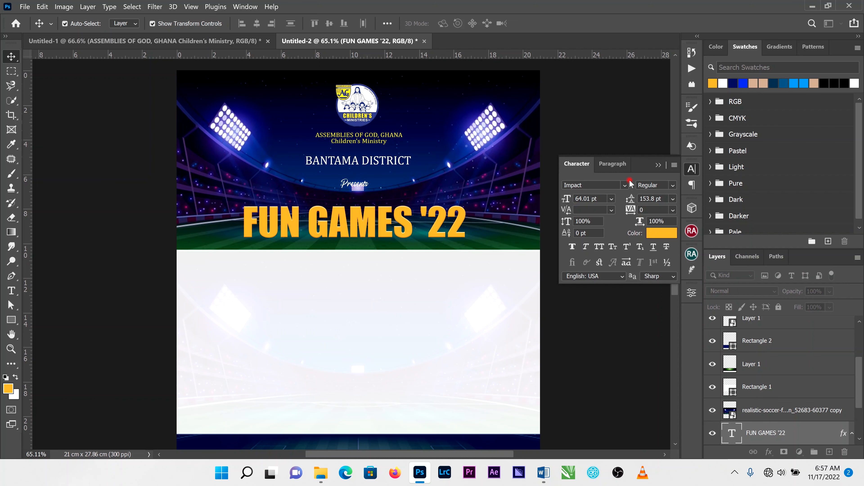
pyautogui.click(658, 164)
# Draw a rectangle about 5.06 cm wide and 0.73 cm high near the upper left of the pale stadium section
pyautogui.scroll(-2, 451, 301)
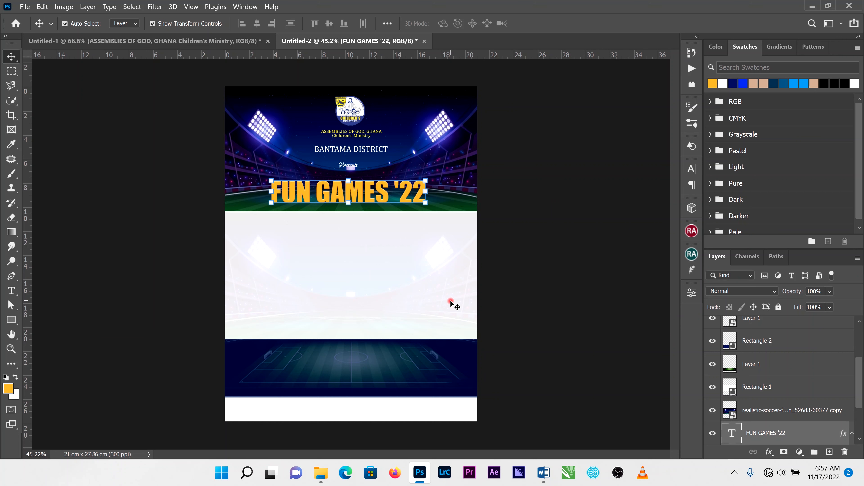
pyautogui.hotkey('ctrl', '0')
pyautogui.click(11, 319)
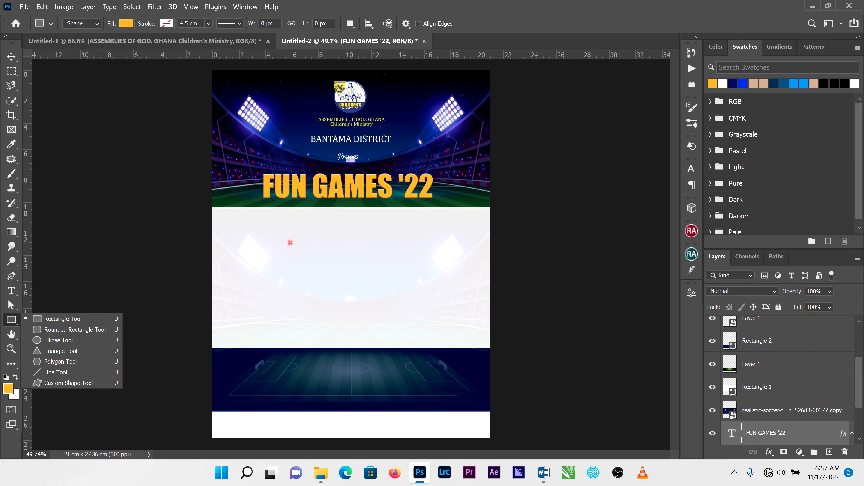
pyautogui.click(273, 216)
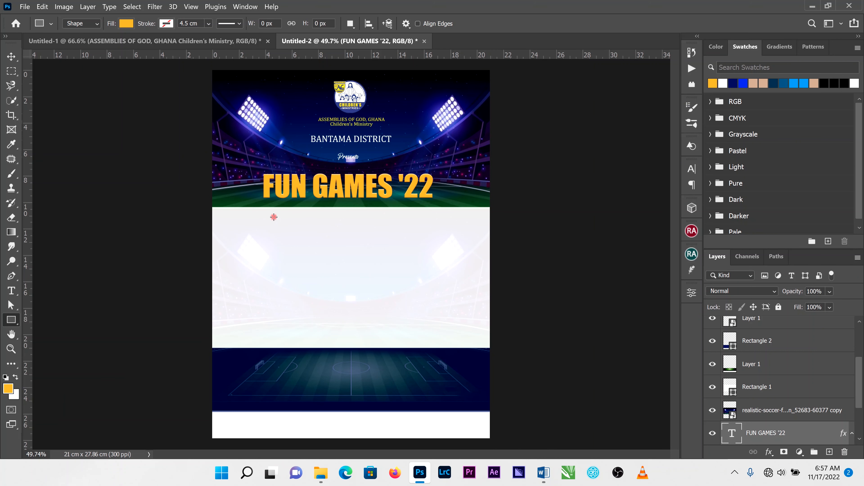
pyautogui.moveTo(272, 216); pyautogui.dragTo(340, 226)
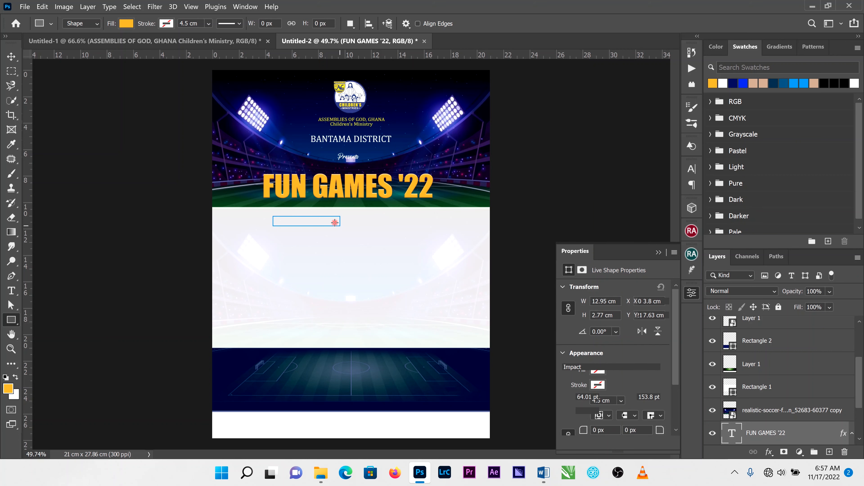
pyautogui.scroll(3, 336, 225)
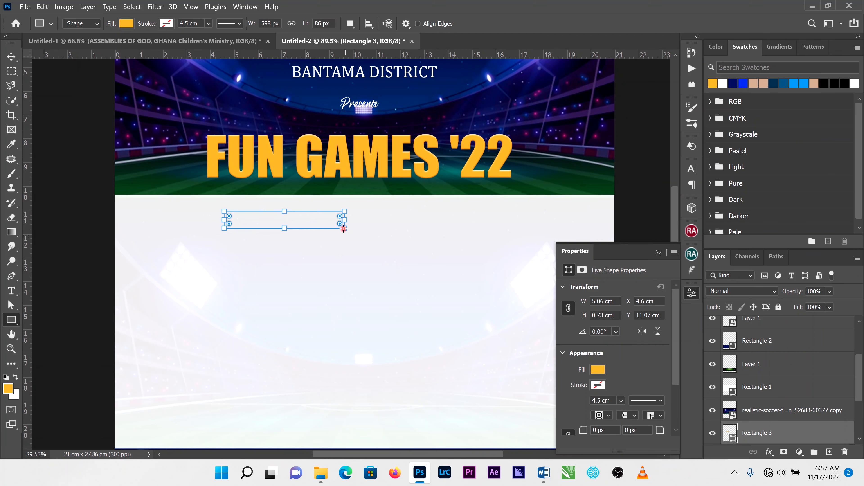
# Fill the small rectangle with dark navy blue and move its layer to the top of the stack, above "Presents"
pyautogui.click(125, 23)
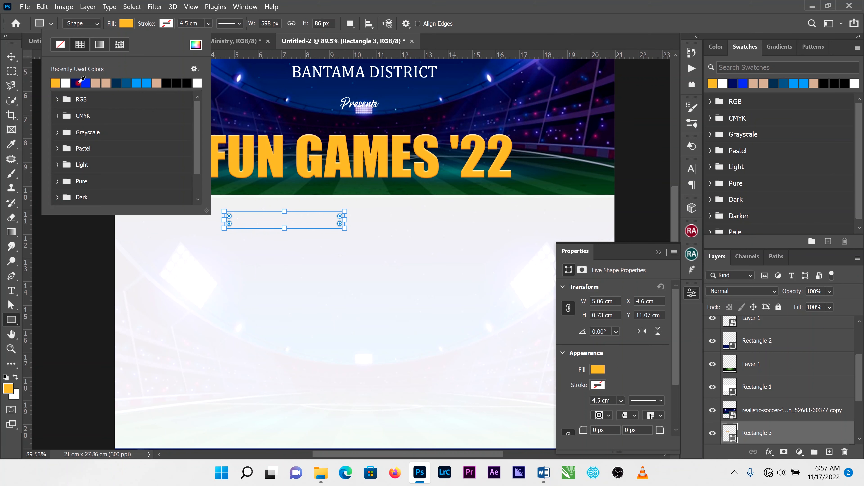
pyautogui.click(76, 83)
pyautogui.click(12, 57)
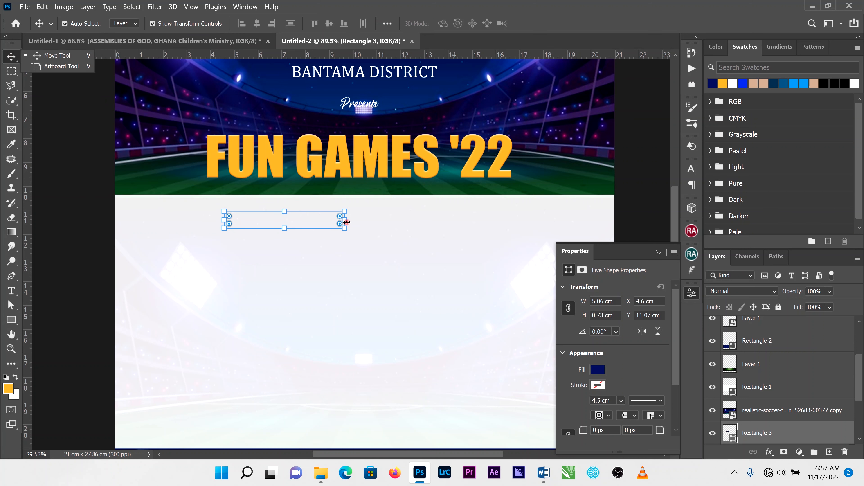
pyautogui.moveTo(763, 426); pyautogui.dragTo(774, 294)
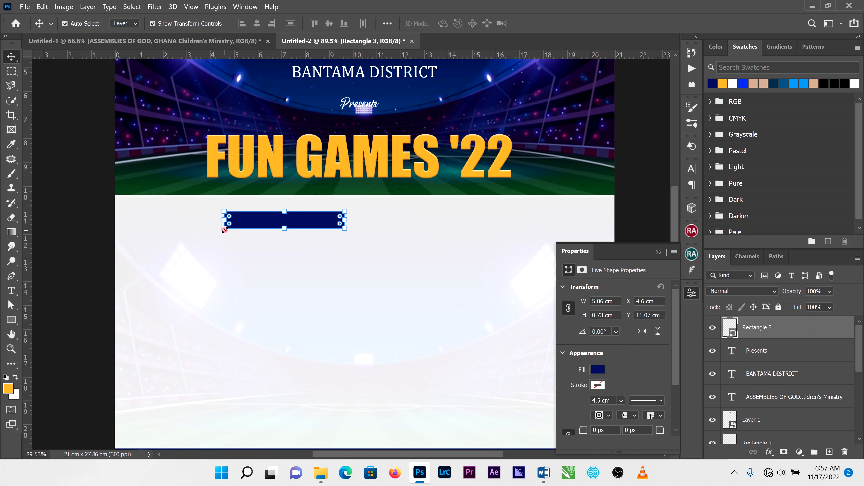
# Enlarge the navy rectangle to about 5.53 cm wide and 0.87 cm high
pyautogui.hotkey('ctrl', 't')
pyautogui.moveTo(223, 231); pyautogui.dragTo(217, 236)
pyautogui.moveTo(279, 231); pyautogui.dragTo(279, 232)
pyautogui.click(555, 24)
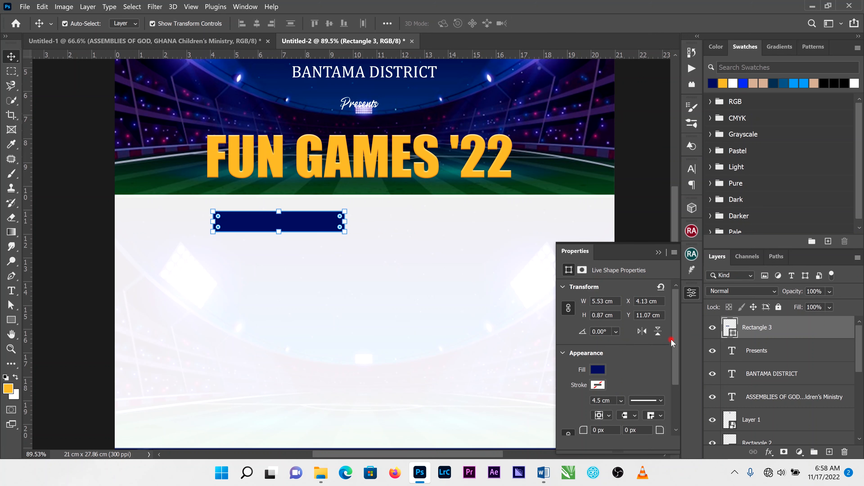
# Round the navy rectangle's two bottom corners to a 41 px radius, keeping the top corners square
pyautogui.moveTo(675, 353); pyautogui.dragTo(674, 383)
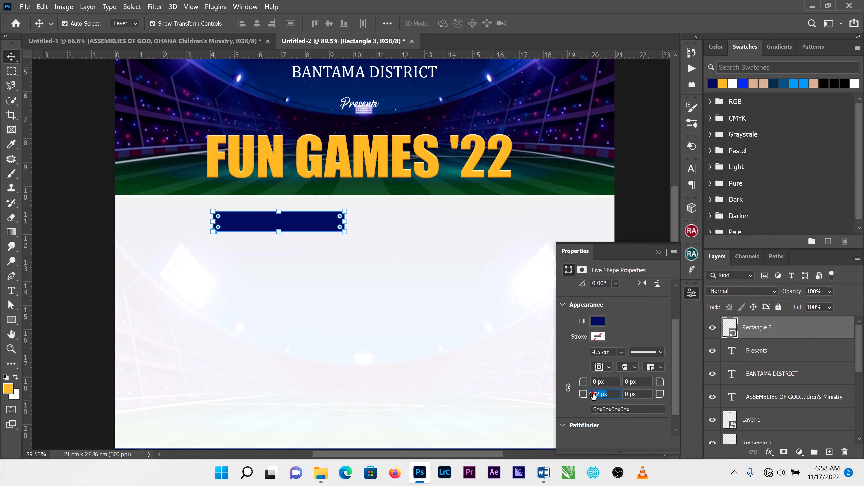
pyautogui.moveTo(593, 395); pyautogui.dragTo(605, 394)
pyautogui.click(602, 396)
pyautogui.press('Return')
pyautogui.click(337, 299)
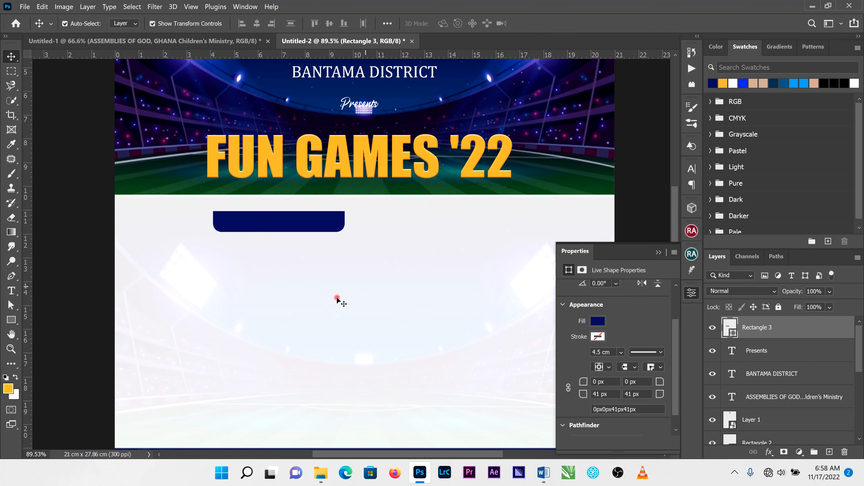
# Duplicate the navy bar about 7.54 cm to its right, leaving a gap of about 2 cm between the bars
pyautogui.click(299, 236)
pyautogui.scroll(-1, 303, 259)
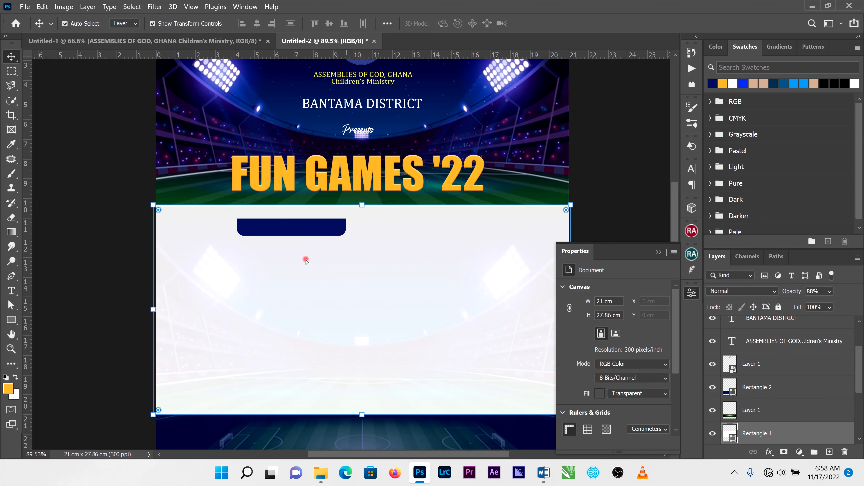
pyautogui.click(305, 227)
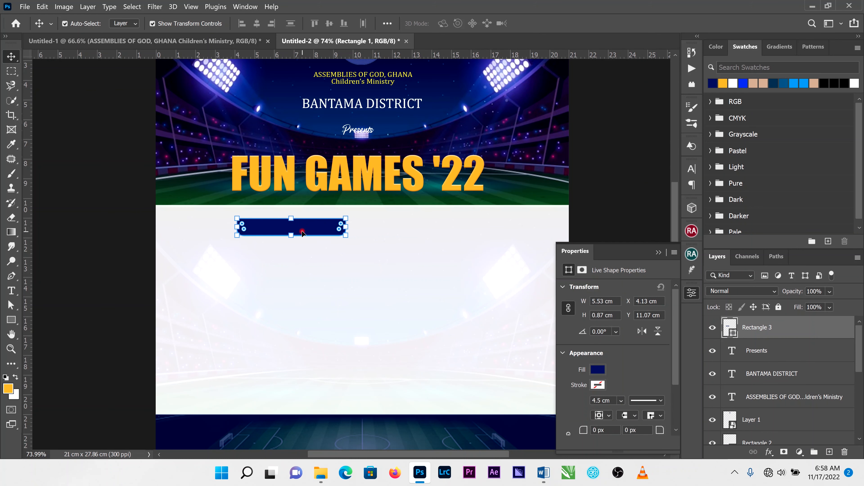
pyautogui.moveTo(304, 228); pyautogui.dragTo(455, 228)
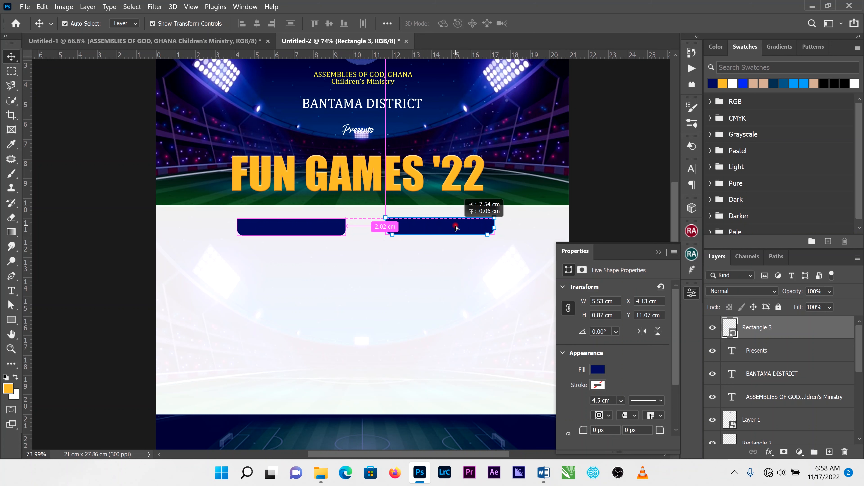
pyautogui.click(421, 276)
pyautogui.click(10, 291)
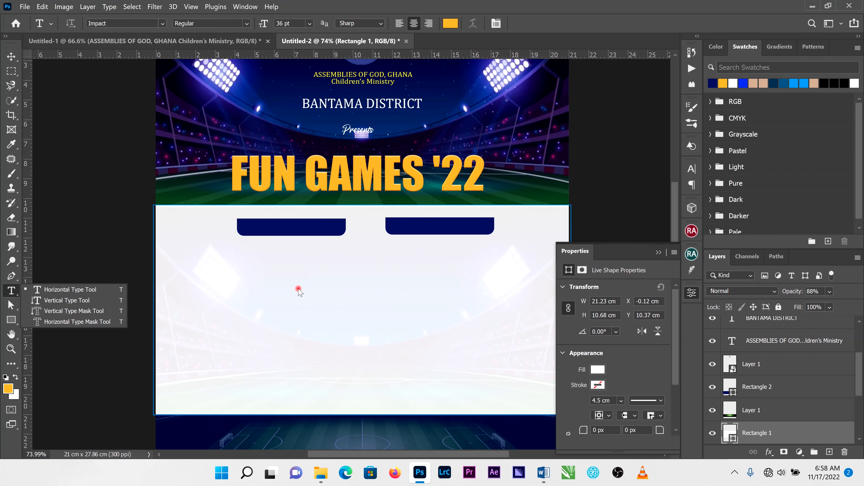
pyautogui.click(266, 281)
pyautogui.click(340, 300)
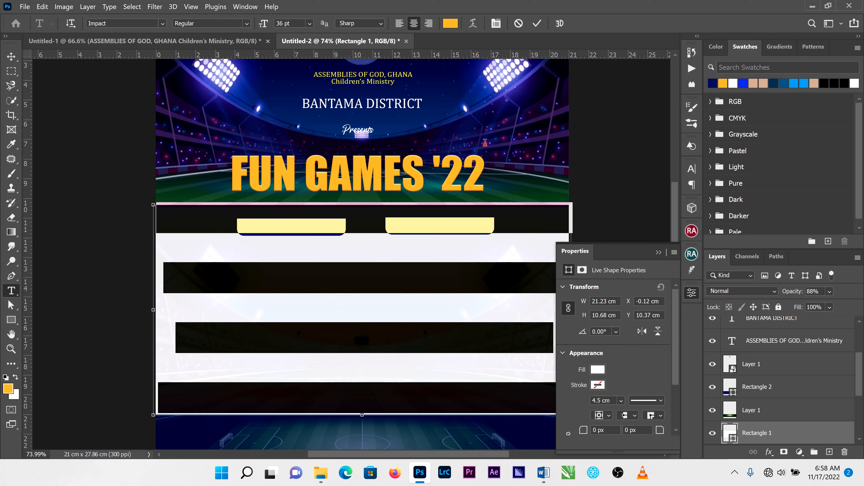
pyautogui.click(518, 24)
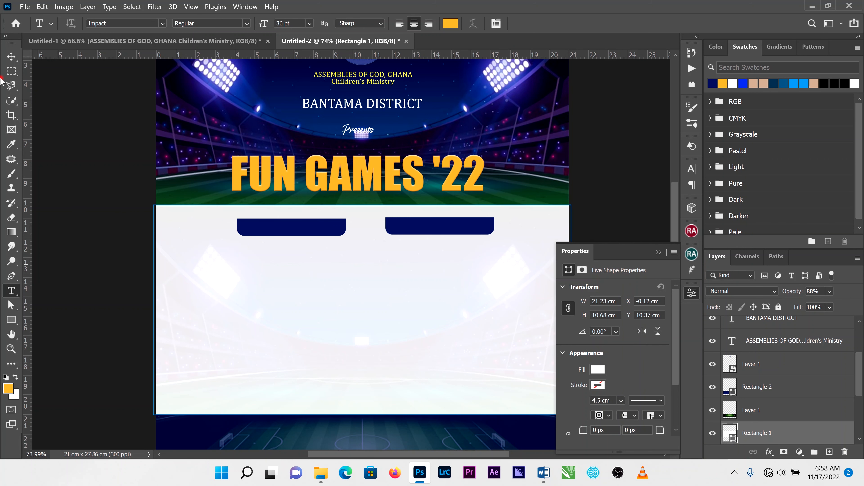
pyautogui.press('v')
pyautogui.click(41, 112)
# Add the horizontal text "Activities" on the pale section below the left navy bar
pyautogui.click(11, 290)
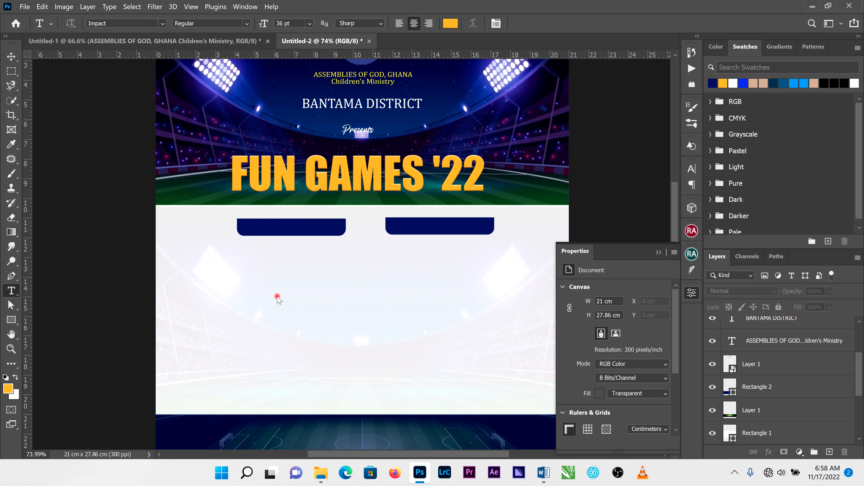
pyautogui.hotkey('shift', 't')
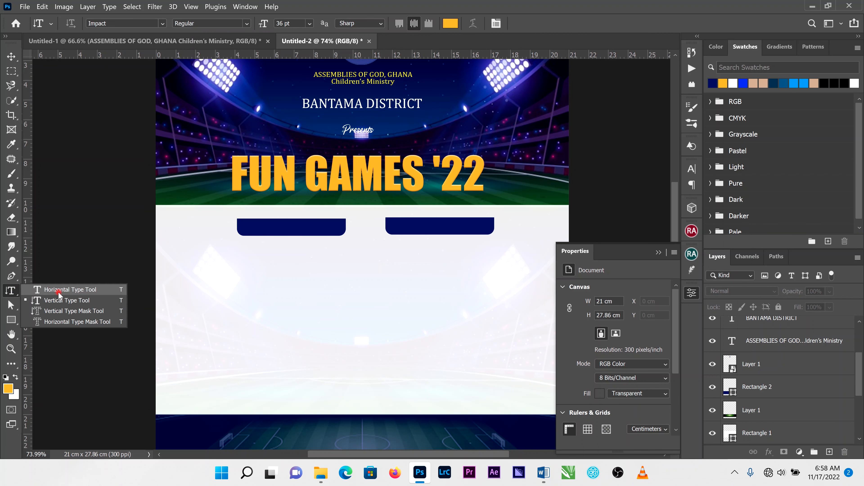
pyautogui.moveTo(15, 292); pyautogui.dragTo(51, 289)
pyautogui.click(268, 293)
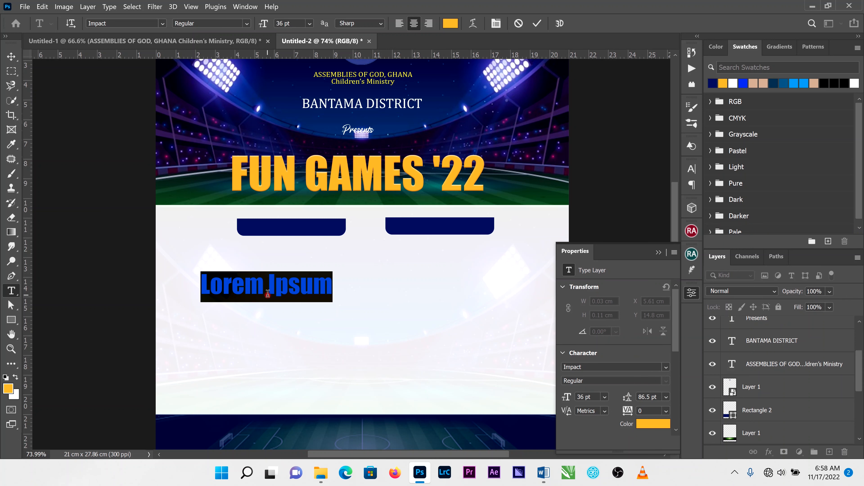
pyautogui.click(268, 293)
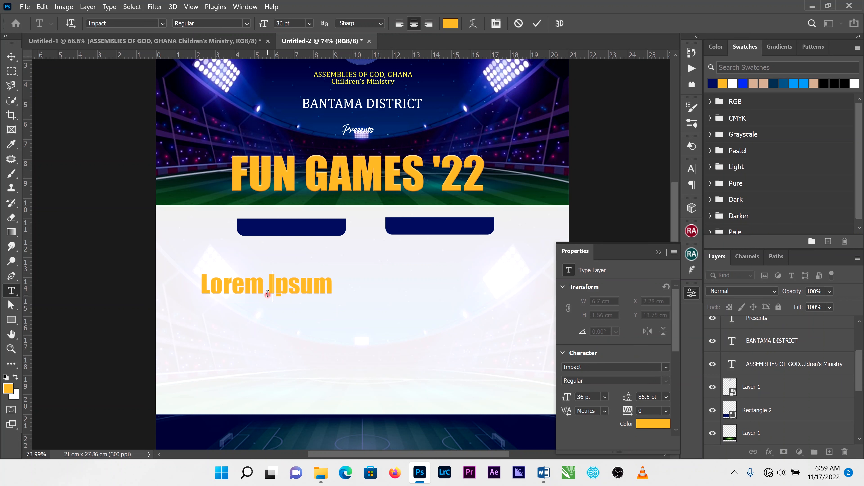
pyautogui.hotkey('ctrl', 'a')
pyautogui.write('activities')
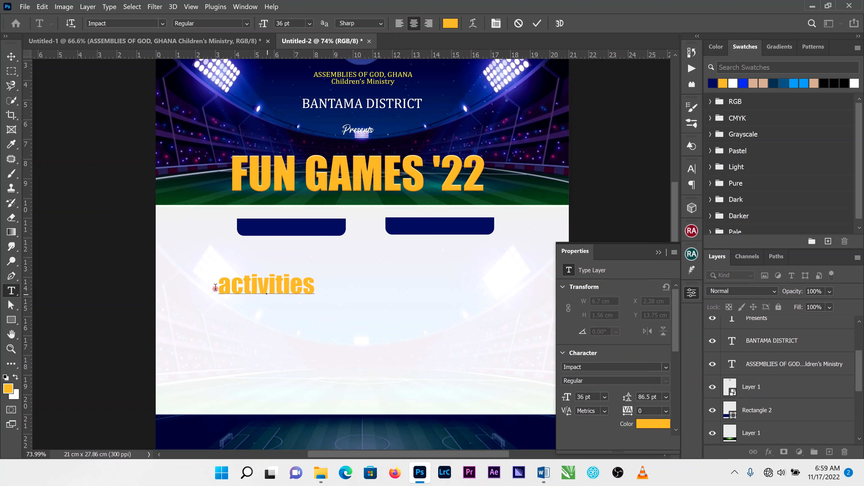
pyautogui.moveTo(231, 284); pyautogui.dragTo(220, 287)
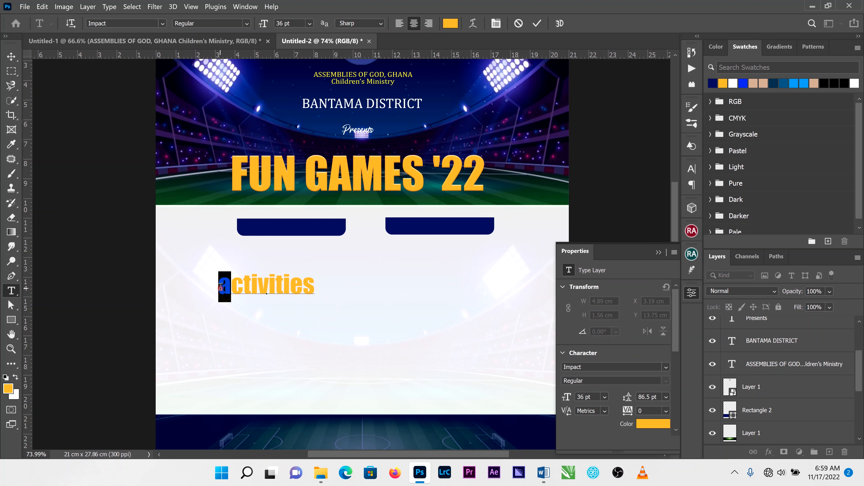
pyautogui.write('A')
pyautogui.click(11, 56)
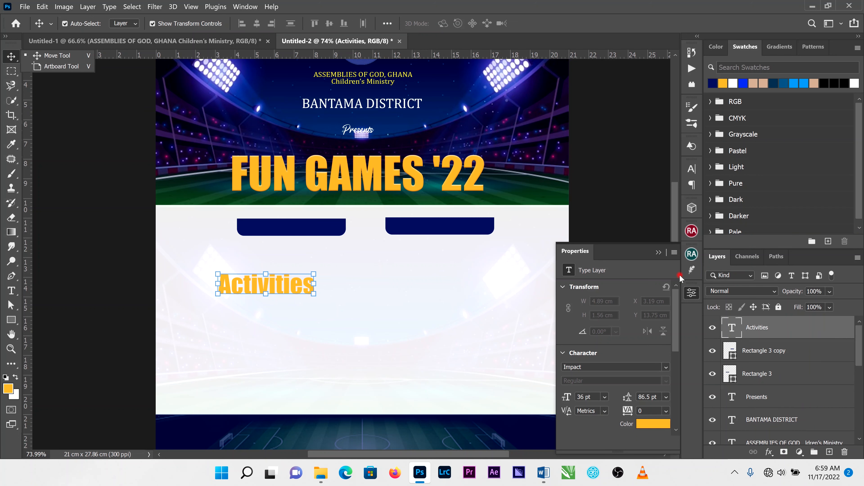
# Change the font of "Activities" to Myriad Pro Regular
pyautogui.click(692, 168)
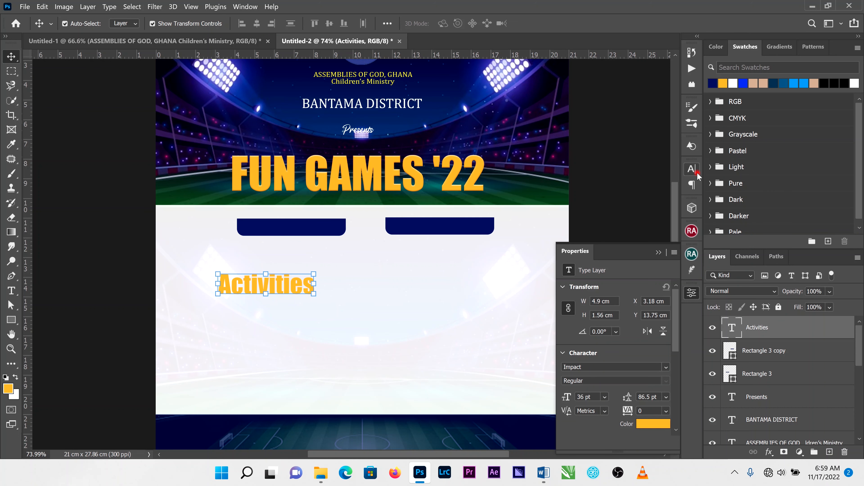
pyautogui.click(608, 185)
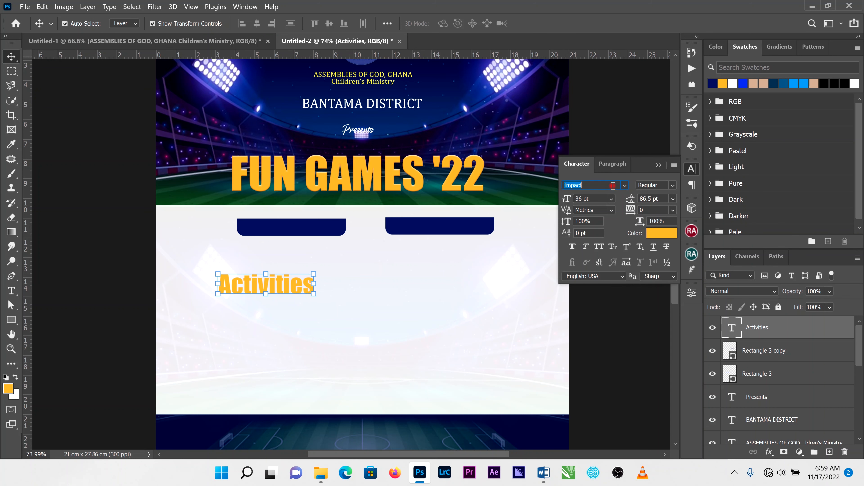
pyautogui.write('my')
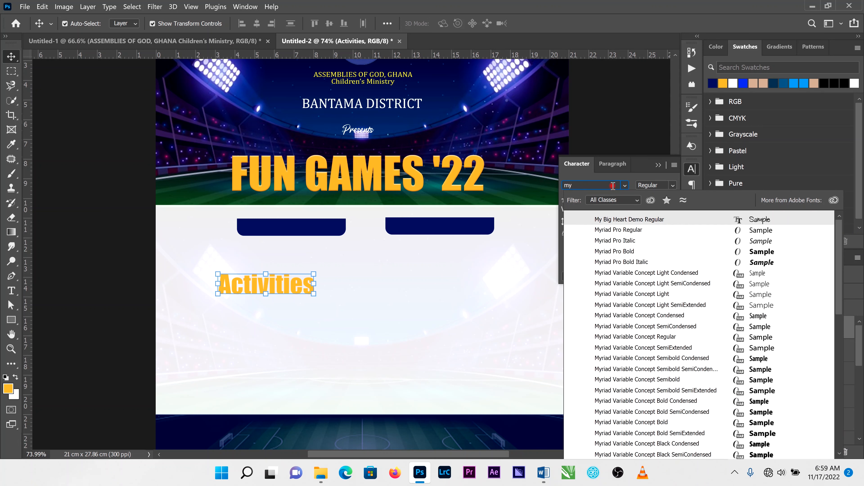
pyautogui.click(630, 229)
pyautogui.click(285, 288)
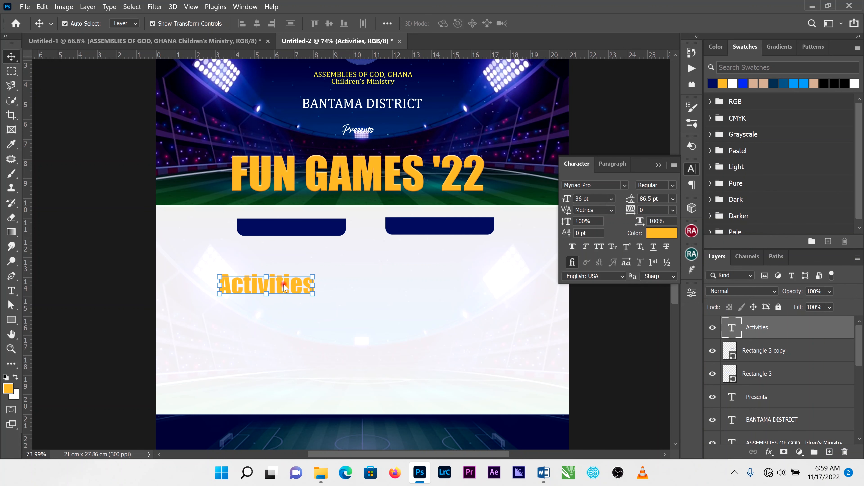
# Place "Activities" over the left navy bar and color it white (ffffff)
pyautogui.click(287, 283)
pyautogui.moveTo(280, 290); pyautogui.dragTo(307, 228)
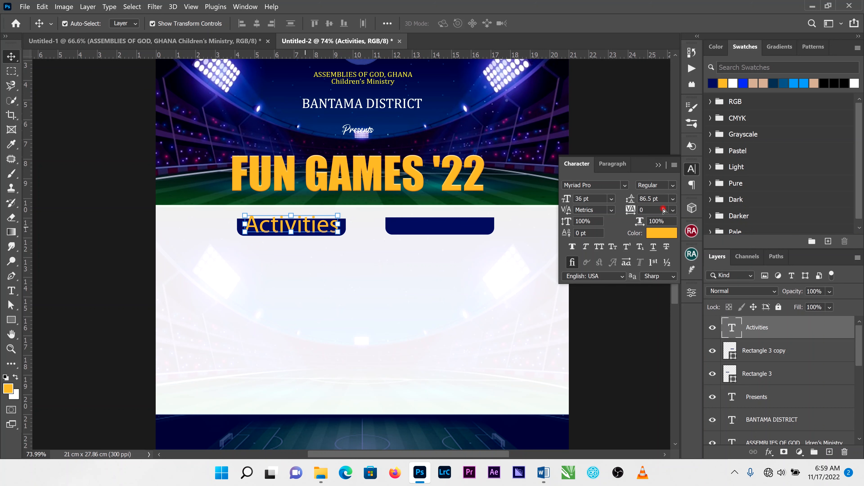
pyautogui.click(656, 234)
pyautogui.write('ffffff')
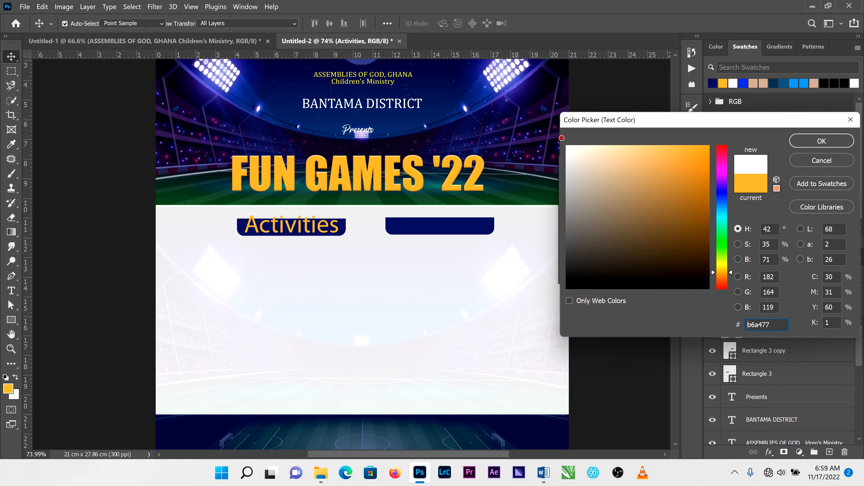
pyautogui.press('Return')
pyautogui.press('v')
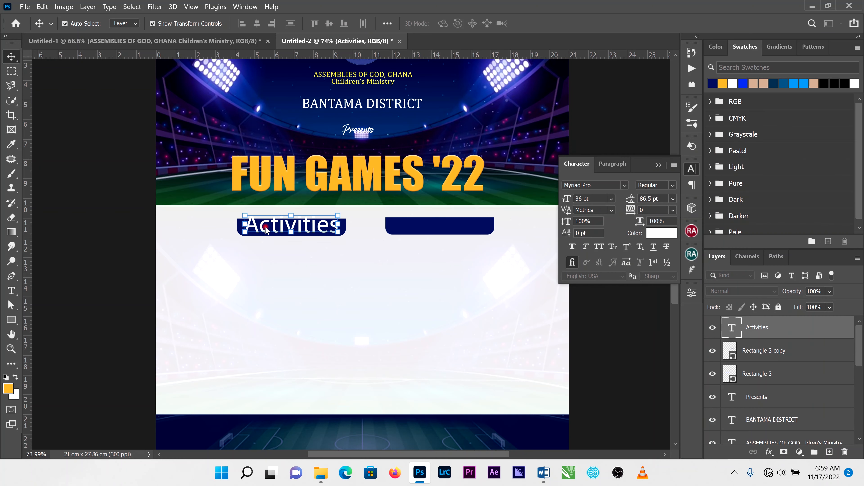
# Scale "Activities" down to about 73.49% (26.46 pt) and center it within the left navy bar
pyautogui.scroll(5, 267, 231)
pyautogui.scroll(1, 368, 210)
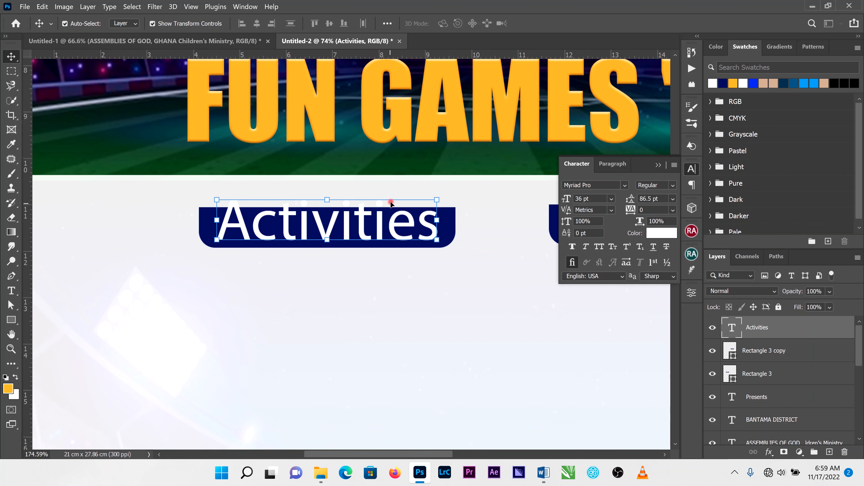
pyautogui.moveTo(440, 199); pyautogui.dragTo(409, 198)
pyautogui.moveTo(351, 228); pyautogui.dragTo(350, 234)
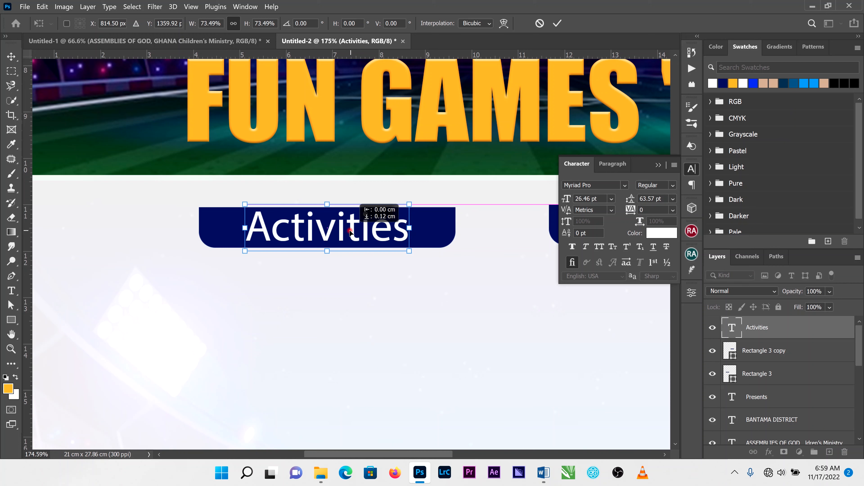
pyautogui.click(557, 24)
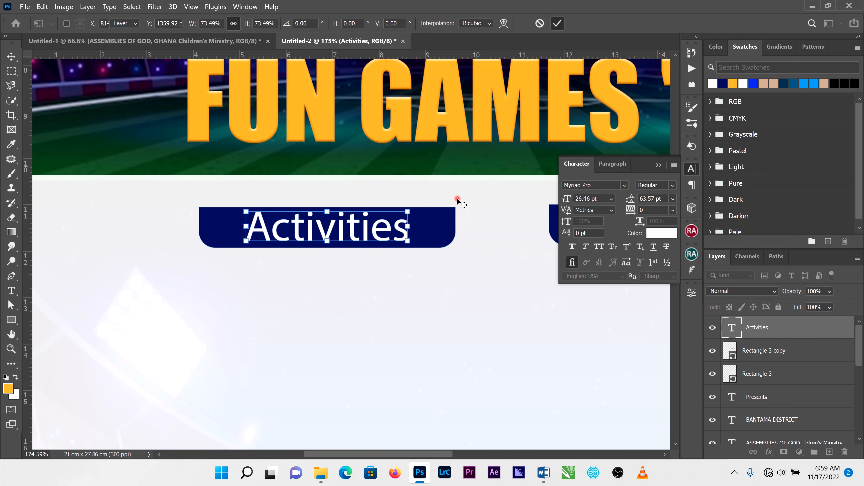
pyautogui.scroll(-3, 482, 255)
pyautogui.click(657, 165)
pyautogui.scroll(-2, 374, 259)
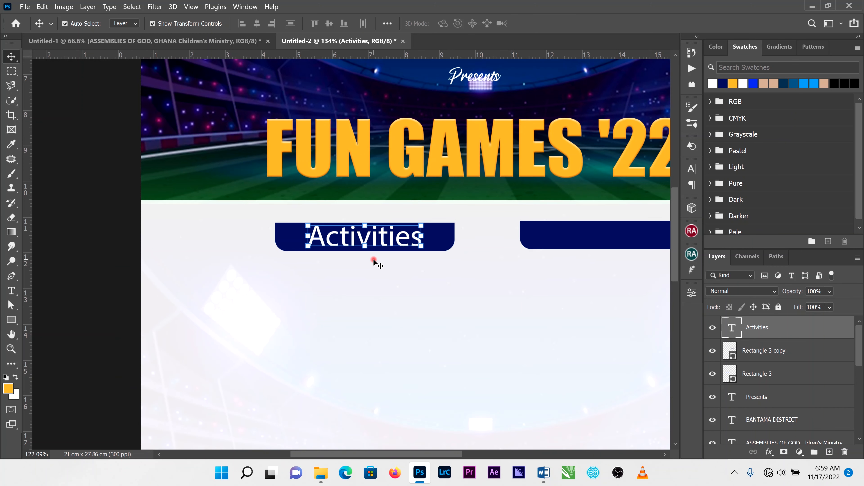
# Duplicate the "Activities" label onto the right navy bar and change the copy's text to "Side Attraction"
pyautogui.moveTo(391, 242); pyautogui.dragTo(619, 240)
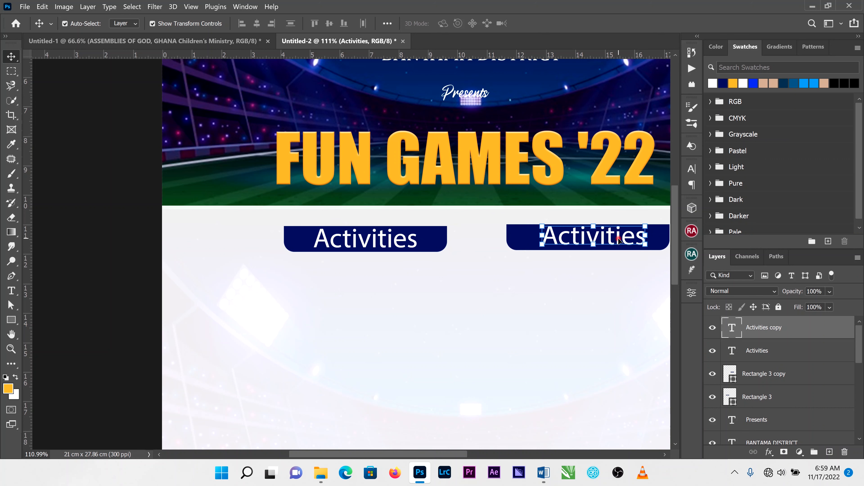
pyautogui.doubleClick(619, 238)
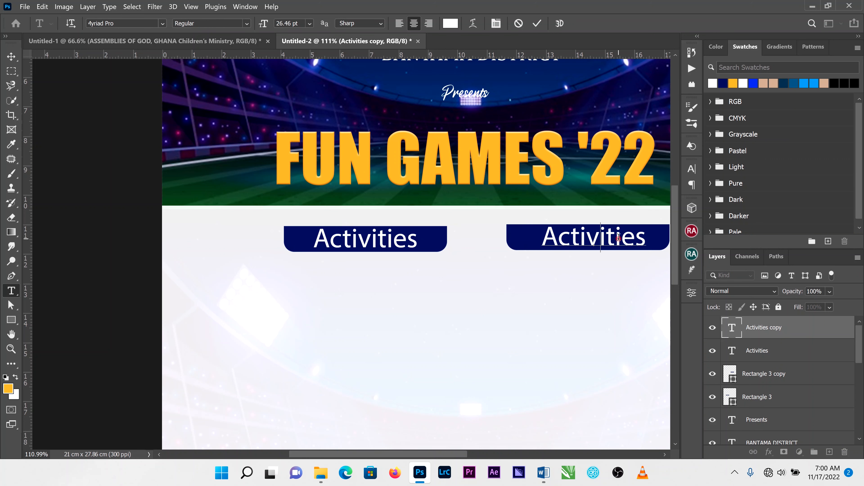
pyautogui.hotkey('ctrl', 'a')
pyautogui.write('Side a')
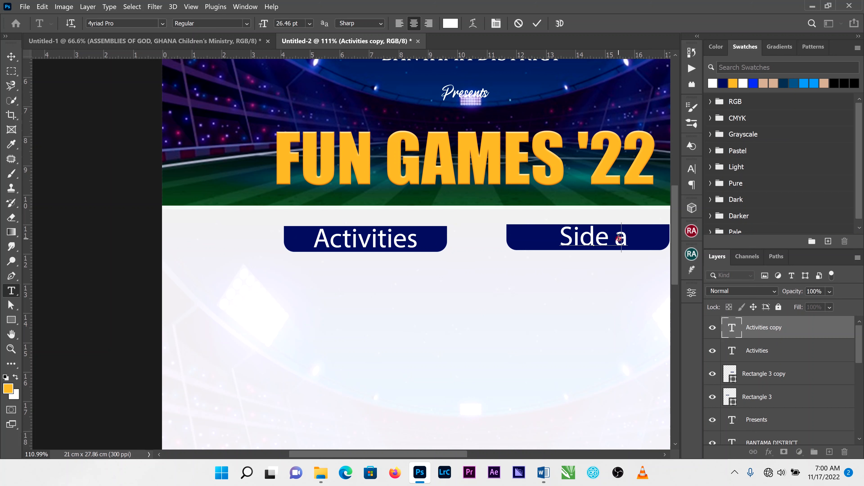
pyautogui.press('BackSpace')
pyautogui.write('Attra')
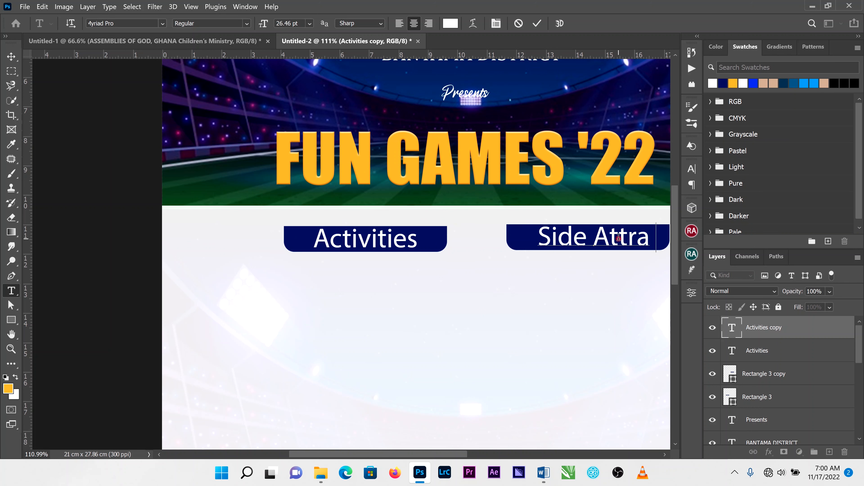
pyautogui.write('ction')
pyautogui.click(537, 23)
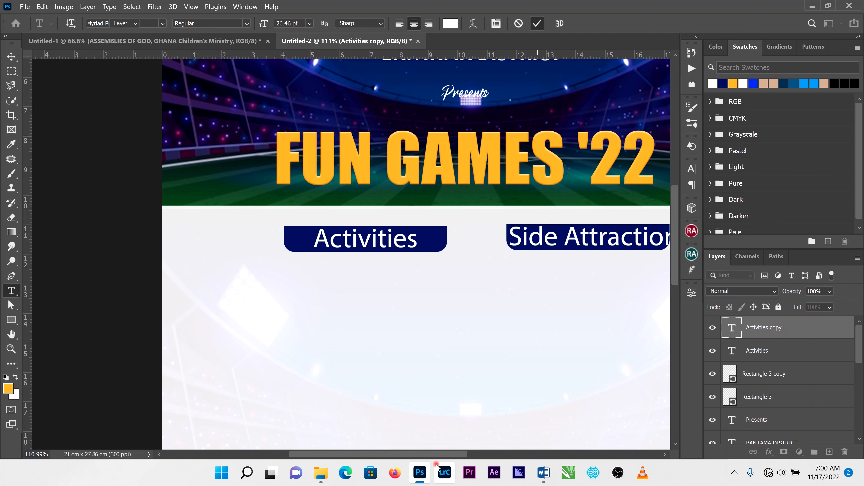
# Scale "Side Attraction" down to about 85% of its width and center it within the right navy bar
pyautogui.press('v')
pyautogui.moveTo(440, 455); pyautogui.dragTo(471, 455)
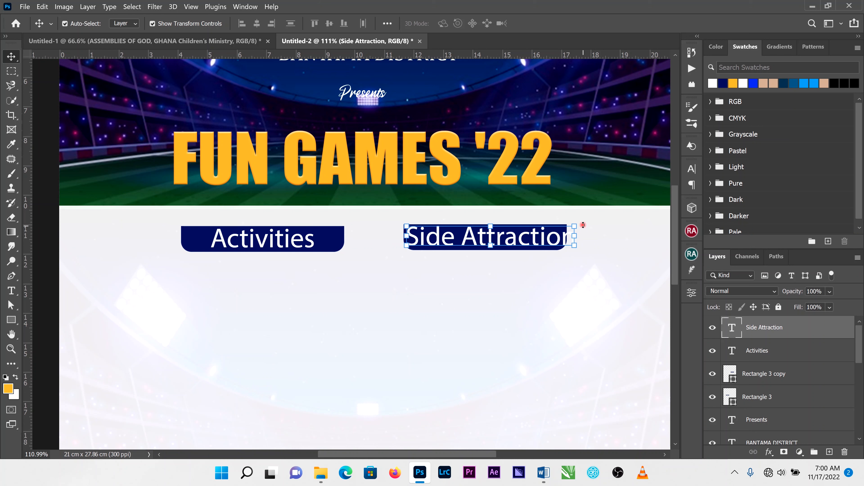
pyautogui.moveTo(575, 225); pyautogui.dragTo(550, 231)
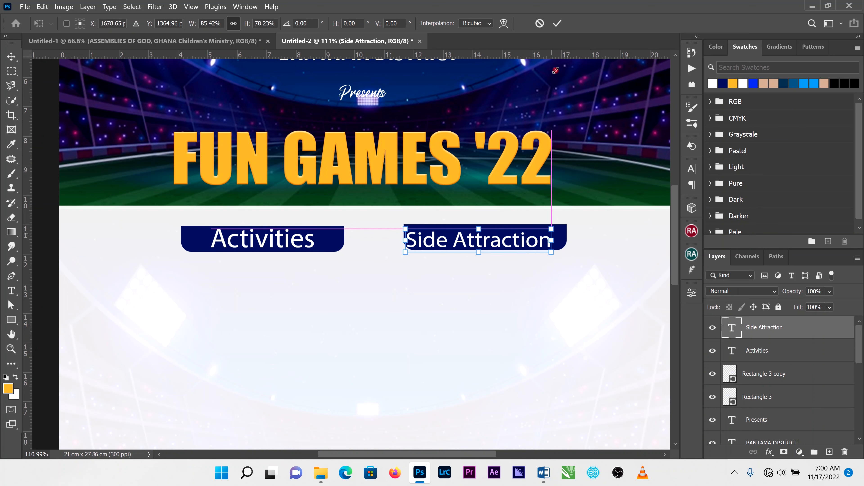
pyautogui.click(557, 24)
pyautogui.moveTo(497, 246); pyautogui.dragTo(504, 246)
pyautogui.scroll(-2, 492, 312)
pyautogui.scroll(-3, 492, 313)
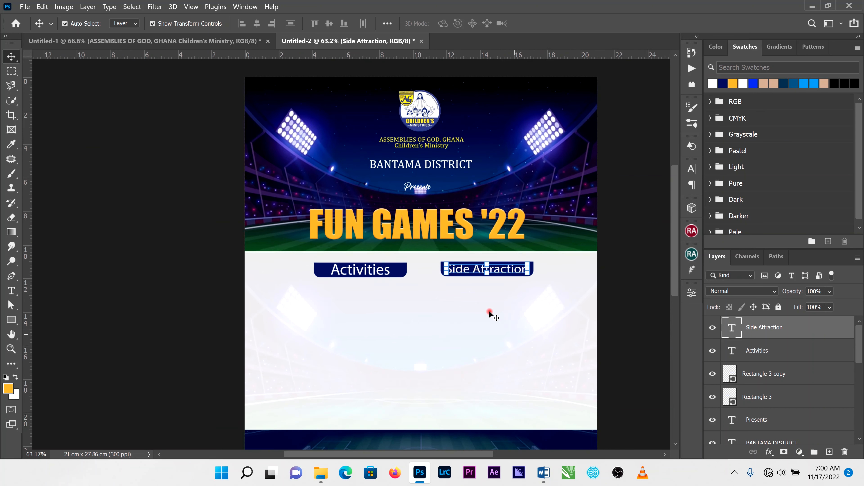
# Bring the list from *Football to *Fifa Game over from Untitled-1 and place it beneath the "Activities" bar
pyautogui.click(194, 44)
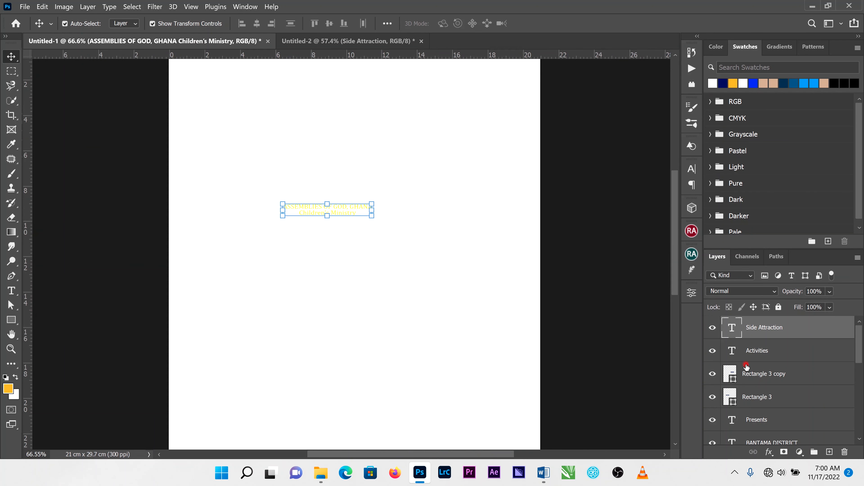
pyautogui.click(708, 353)
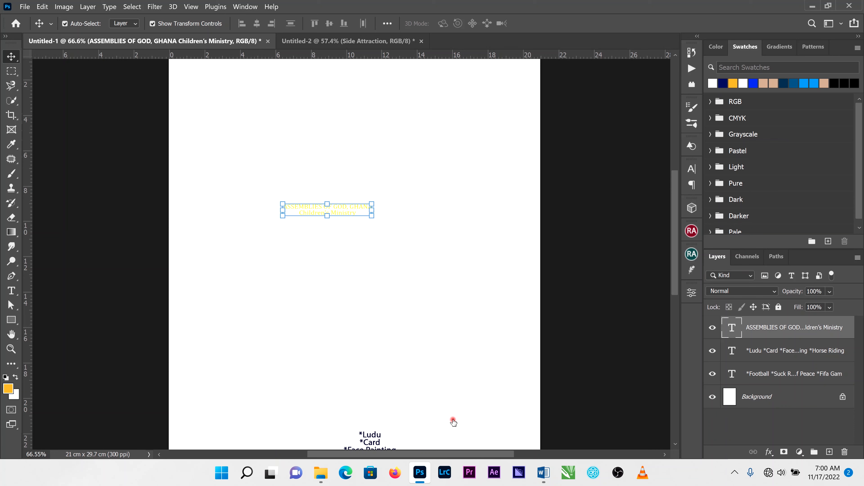
pyautogui.moveTo(366, 280); pyautogui.dragTo(368, 330)
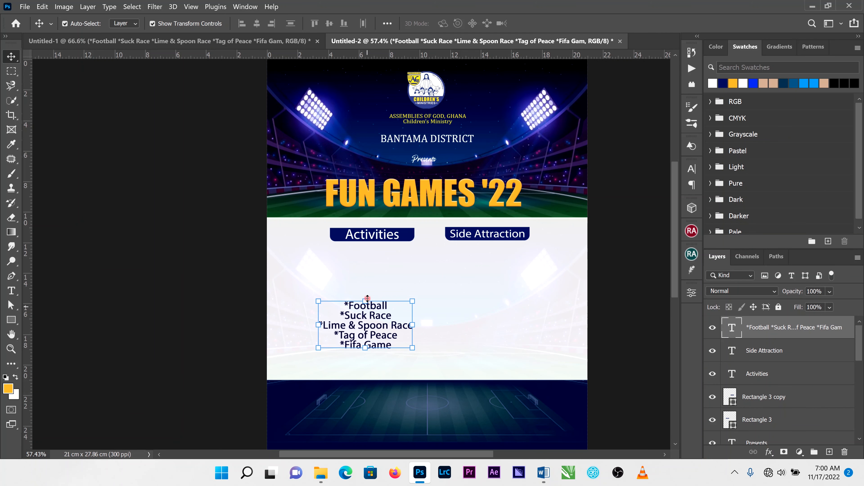
pyautogui.moveTo(368, 298); pyautogui.dragTo(368, 260)
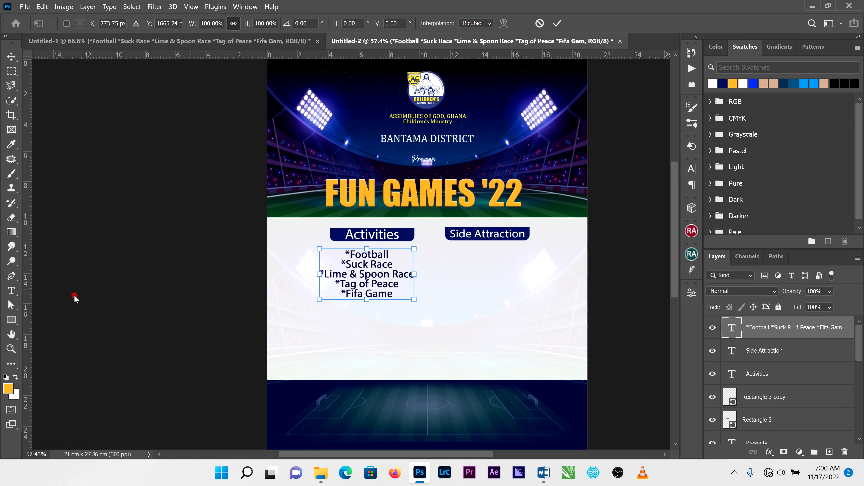
pyautogui.click(11, 57)
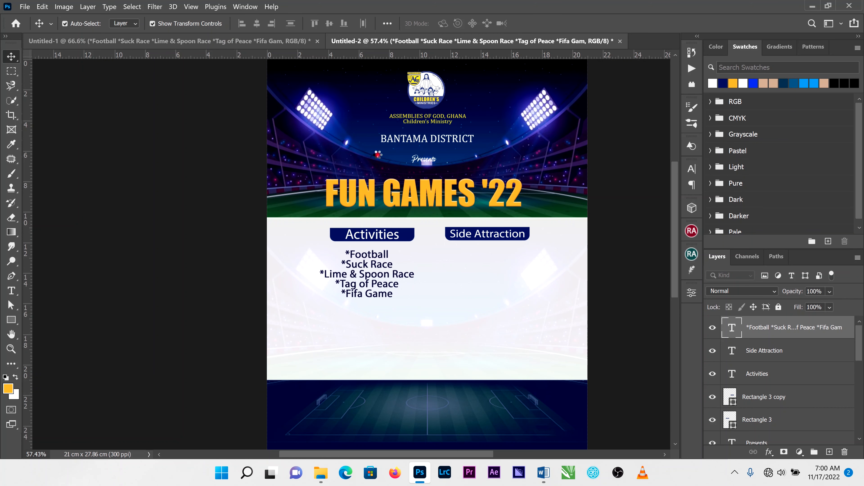
# Bring the list from *Ludu to *Horse Riding over from Untitled-1, place it beneath the "Side Attraction" bar and open its character settings
pyautogui.click(227, 43)
pyautogui.moveTo(380, 436); pyautogui.dragTo(486, 261)
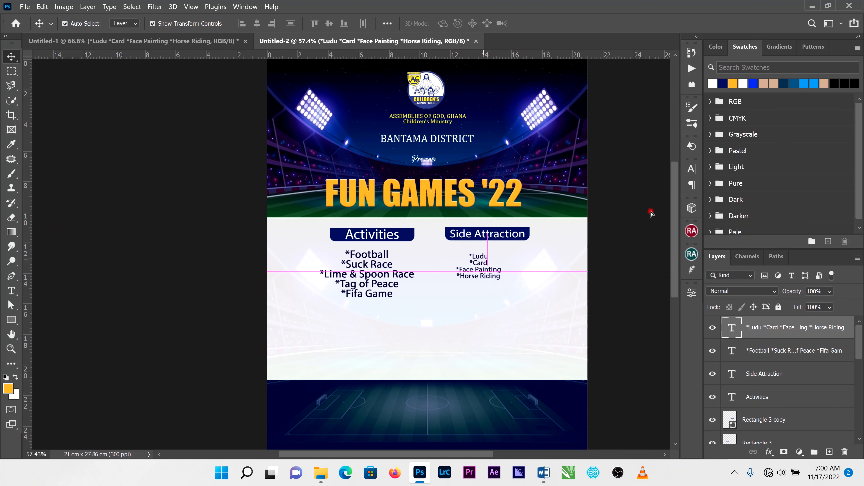
pyautogui.click(692, 170)
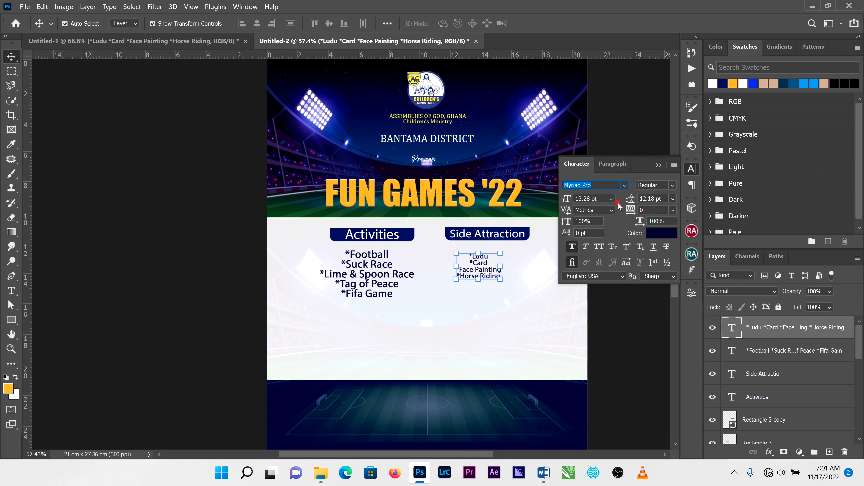
# Try the side attraction list at 18 pt with Auto leading, and undo these changes
pyautogui.click(611, 198)
pyautogui.click(590, 282)
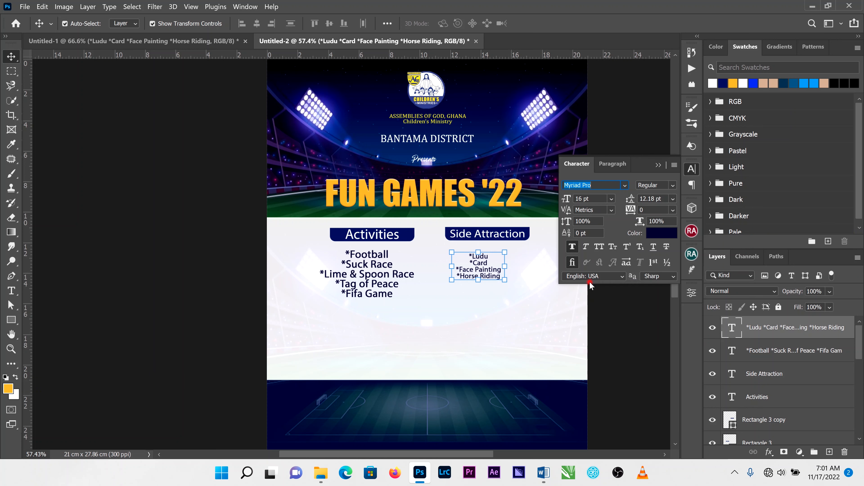
pyautogui.click(612, 199)
pyautogui.click(597, 292)
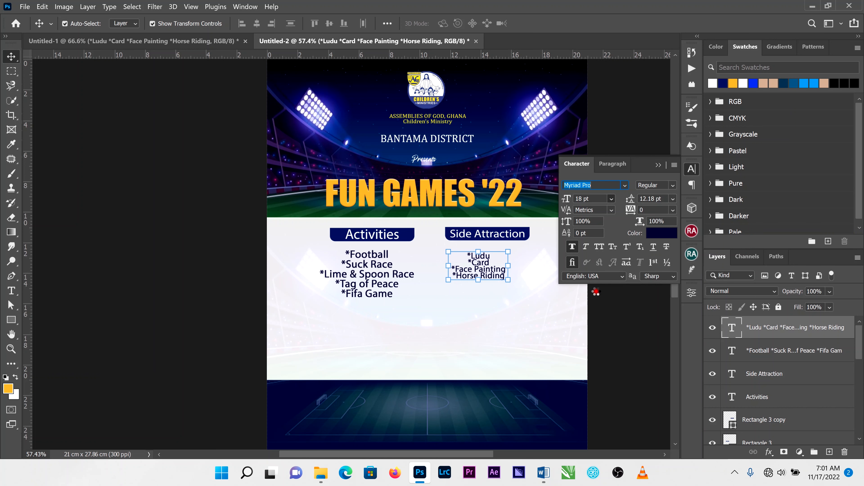
pyautogui.click(672, 199)
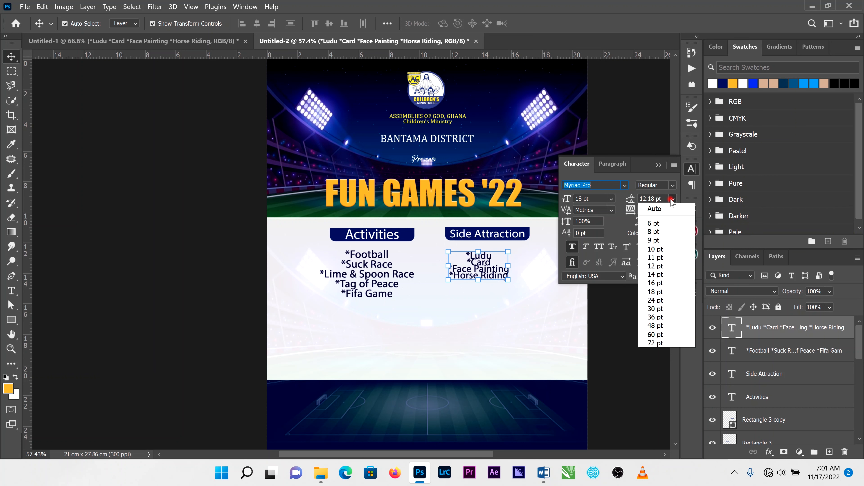
pyautogui.click(653, 204)
pyautogui.moveTo(489, 283); pyautogui.dragTo(499, 281)
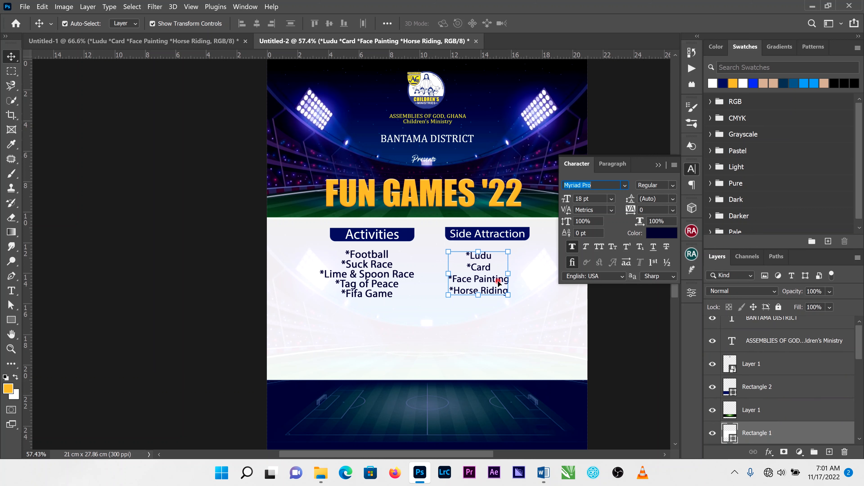
pyautogui.hotkey('ctrl', 'z')
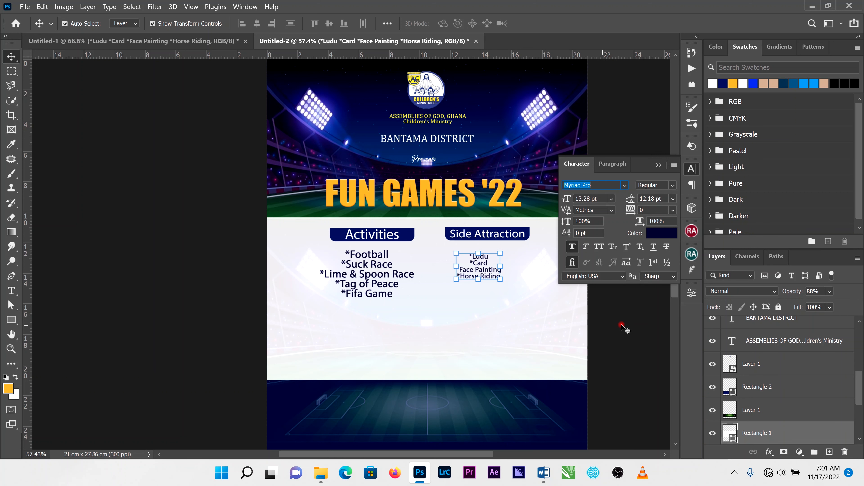
# Set the side attraction list's leading to Auto and its font size to 18 pt
pyautogui.click(625, 328)
pyautogui.click(672, 200)
pyautogui.click(672, 200)
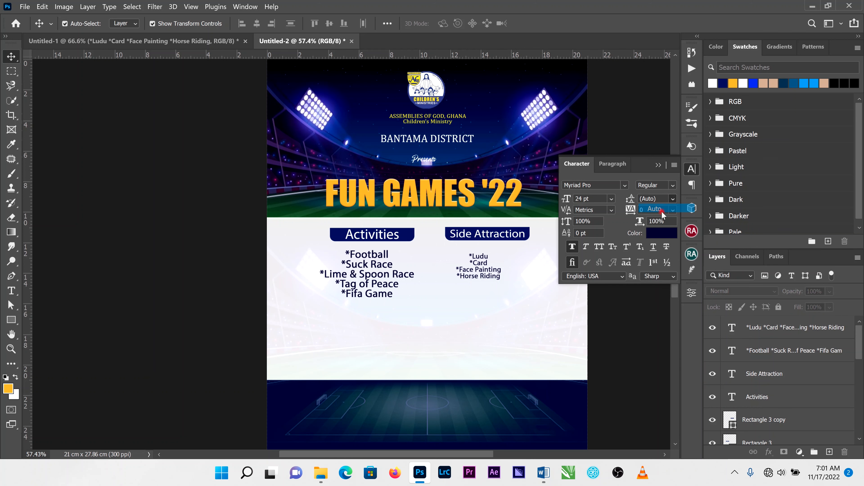
pyautogui.click(483, 263)
pyautogui.click(672, 200)
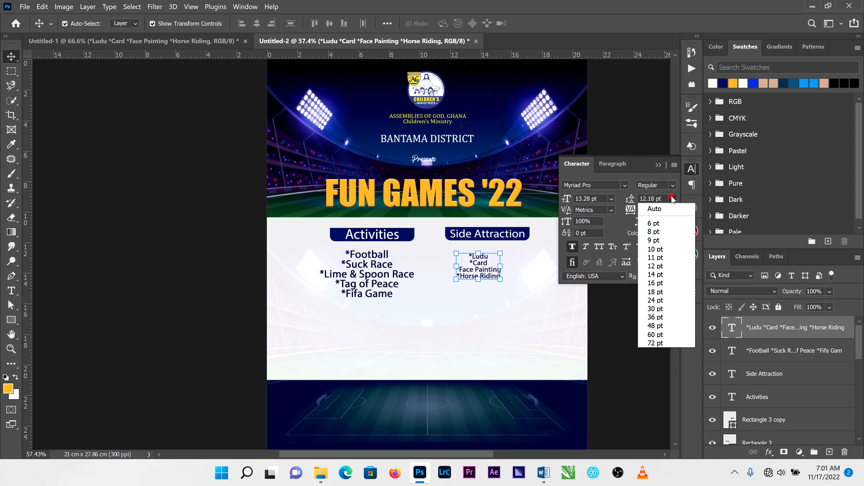
pyautogui.click(656, 211)
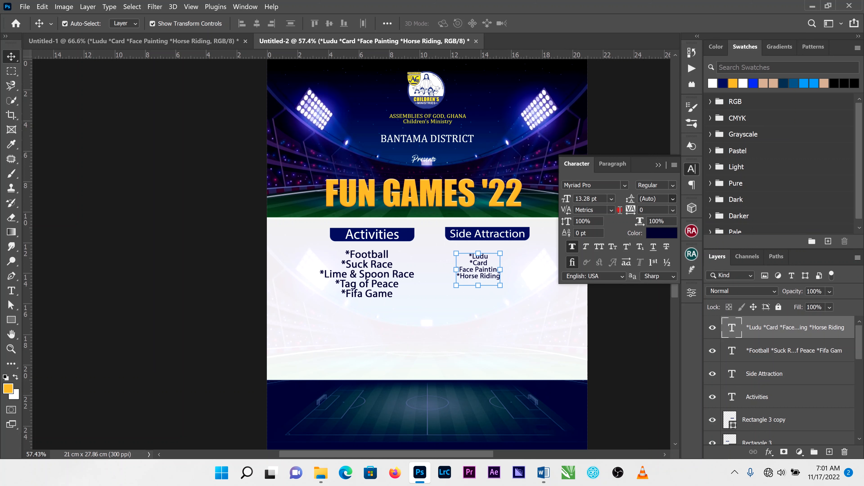
pyautogui.click(611, 200)
pyautogui.click(591, 292)
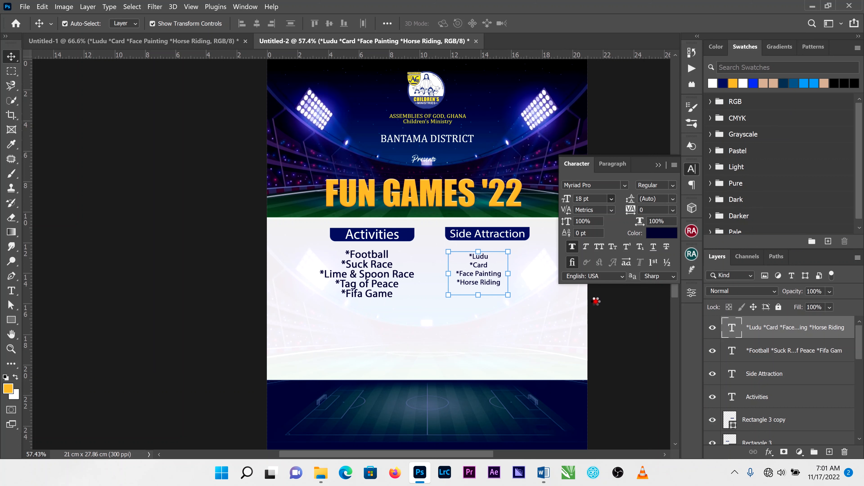
# Move the activities list slightly closer to its bar and scale it up to about 120.38% (23.92 pt)
pyautogui.click(374, 254)
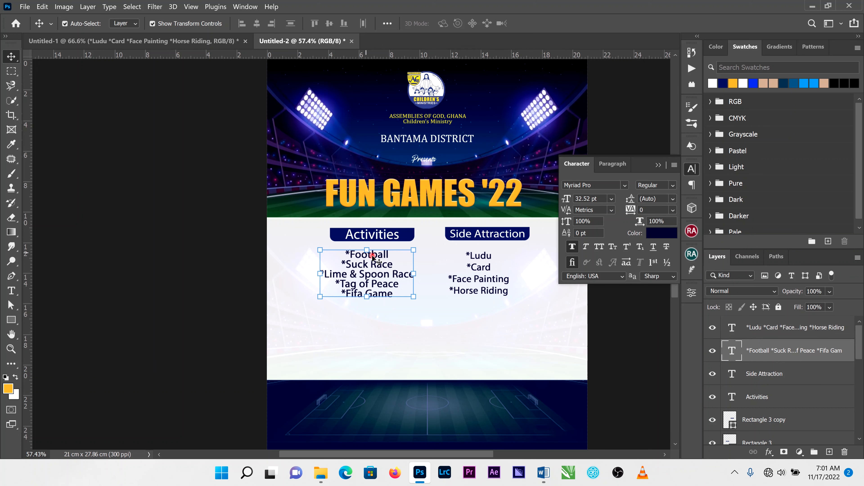
pyautogui.moveTo(374, 254); pyautogui.dragTo(376, 252)
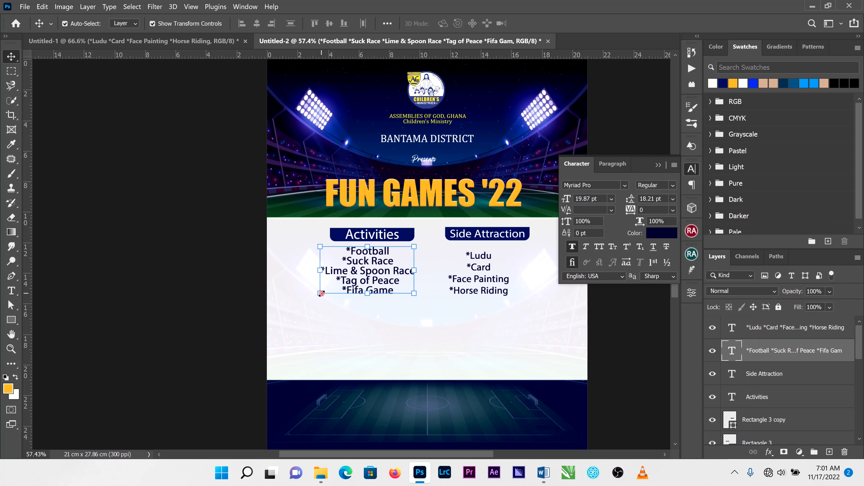
pyautogui.moveTo(321, 294); pyautogui.dragTo(301, 306)
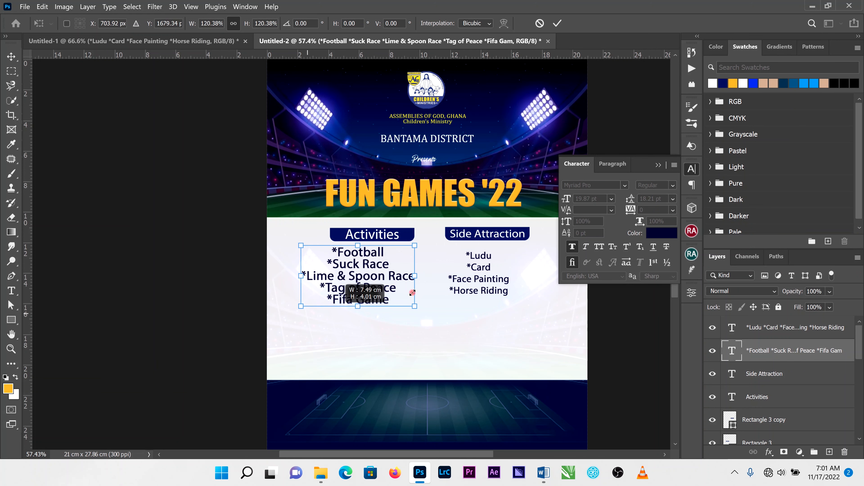
pyautogui.moveTo(412, 293); pyautogui.dragTo(412, 293)
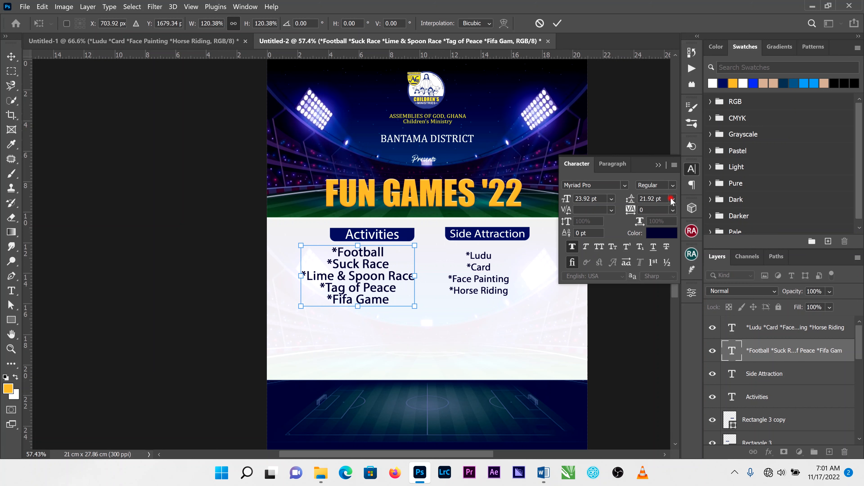
pyautogui.click(557, 23)
# Set the activities list's leading to Auto and reposition the list beneath the "Activities" bar
pyautogui.click(673, 199)
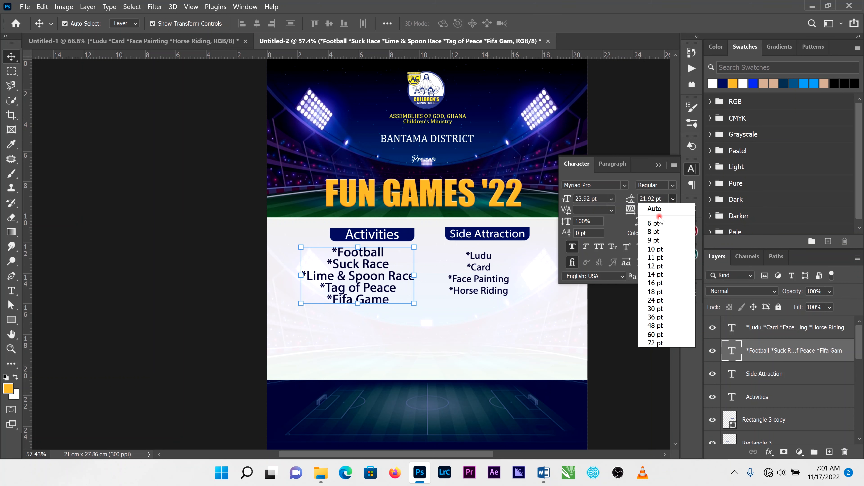
pyautogui.click(660, 211)
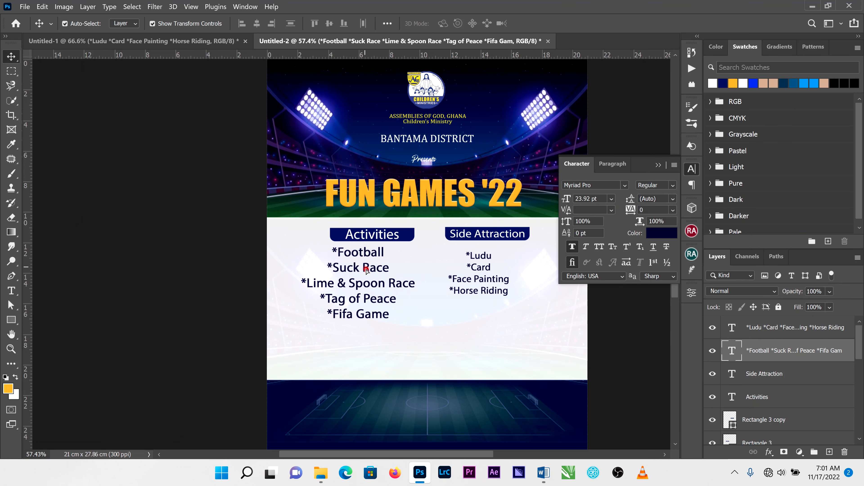
pyautogui.moveTo(367, 266); pyautogui.dragTo(375, 269)
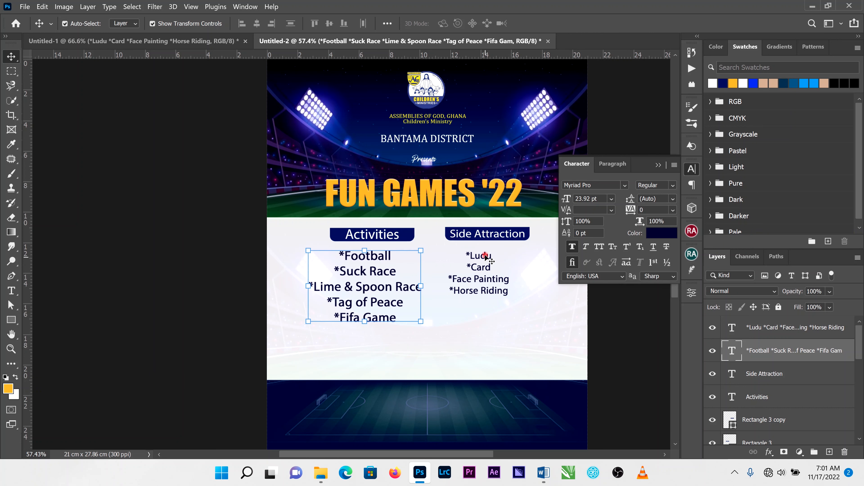
# Enlarge the side attraction list to 24 pt and center it beneath the "Side Attraction" bar
pyautogui.click(485, 254)
pyautogui.click(612, 199)
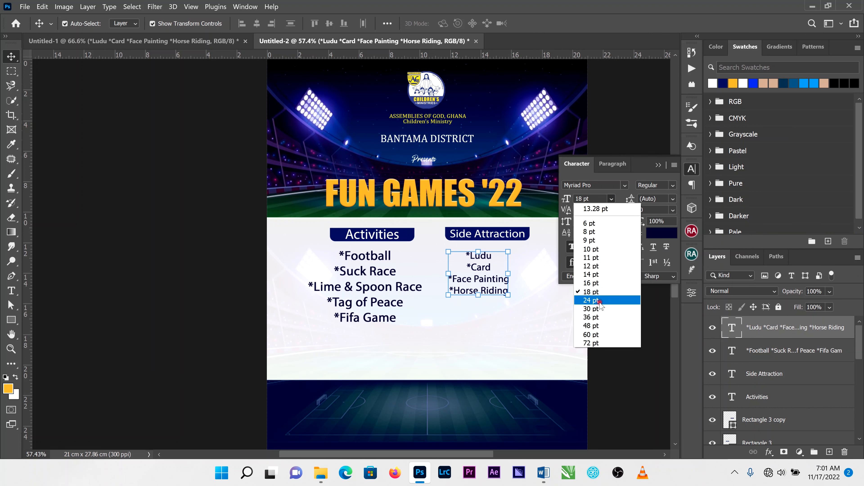
pyautogui.click(599, 302)
pyautogui.click(611, 199)
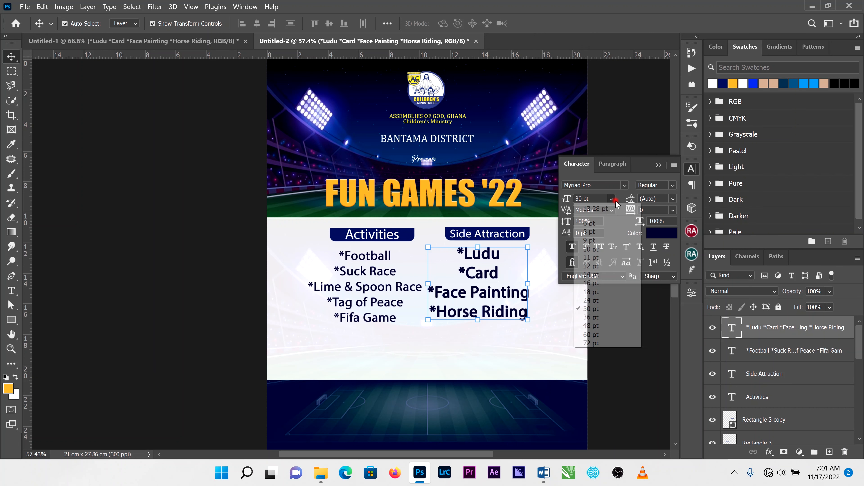
pyautogui.click(597, 298)
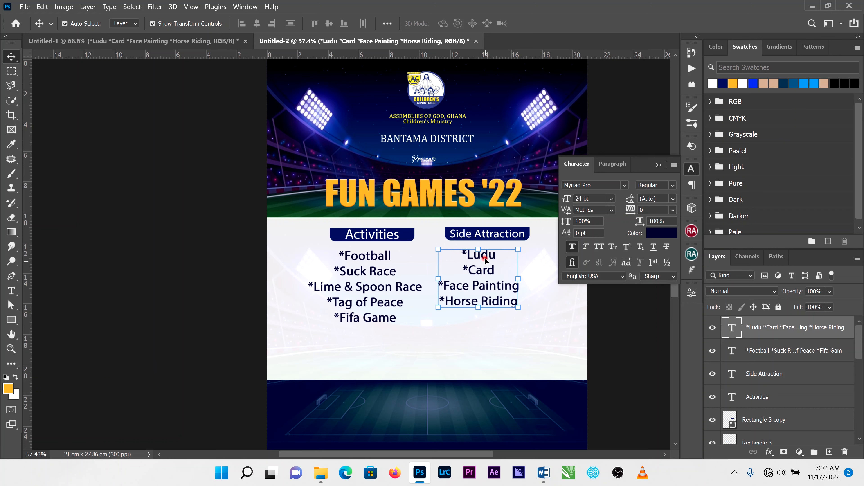
pyautogui.moveTo(485, 260); pyautogui.dragTo(492, 259)
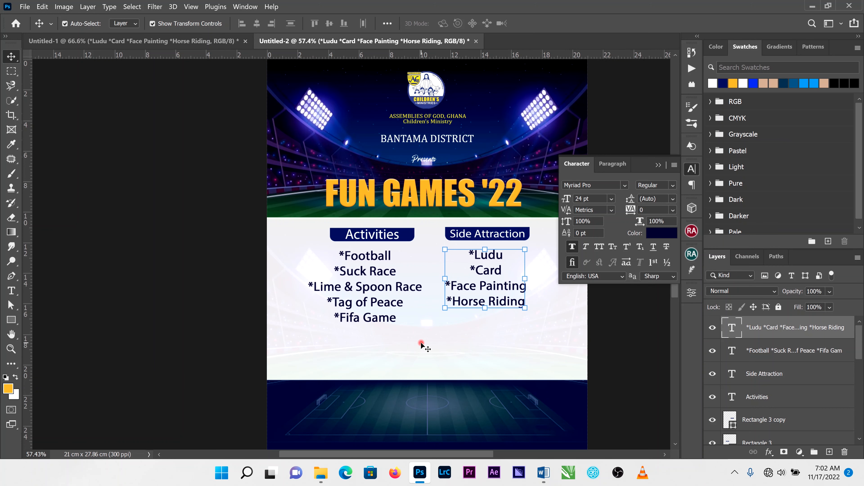
pyautogui.scroll(-1, 326, 206)
pyautogui.click(143, 43)
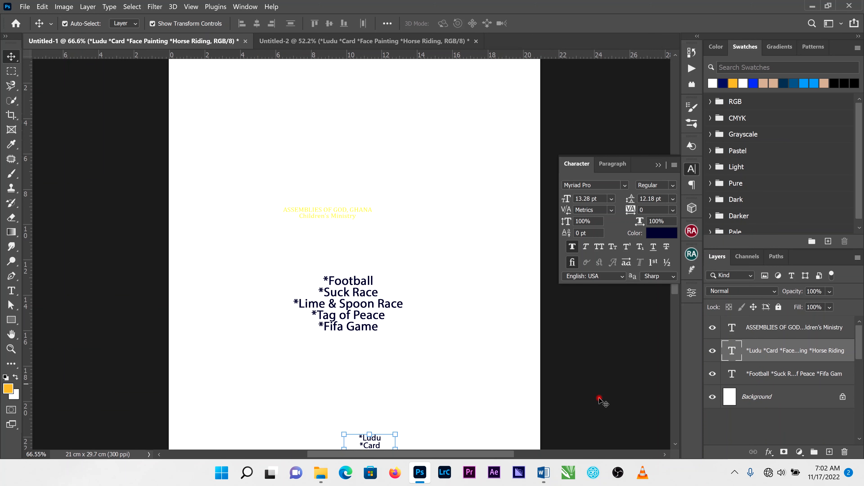
pyautogui.click(375, 47)
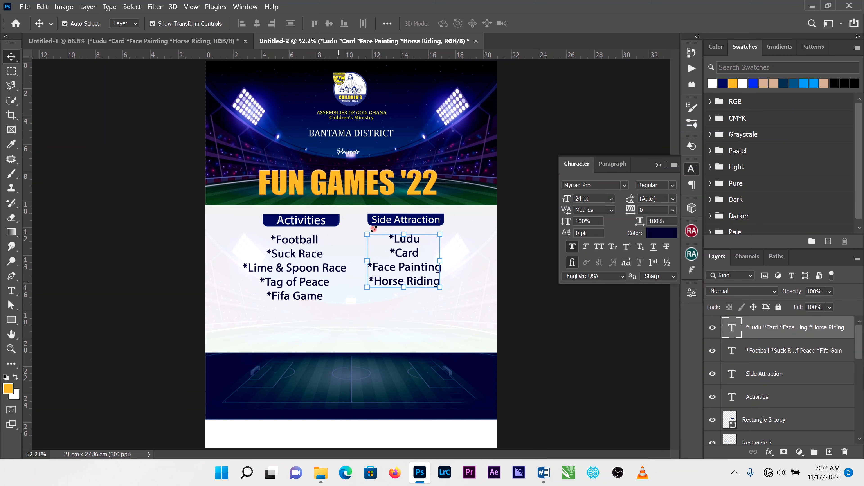
# Add the text "VENUE: CALVARY TEMPLE SCHOOL ATAFOA" on three lines beneath the activities list
pyautogui.click(12, 290)
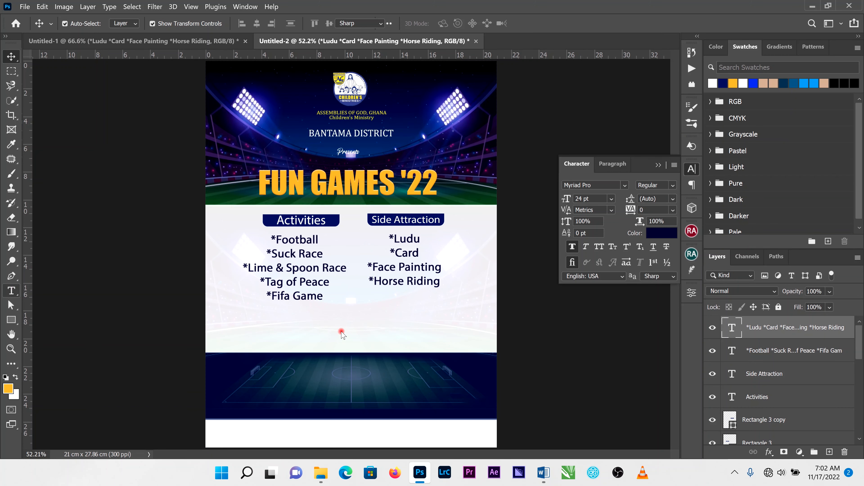
pyautogui.click(308, 324)
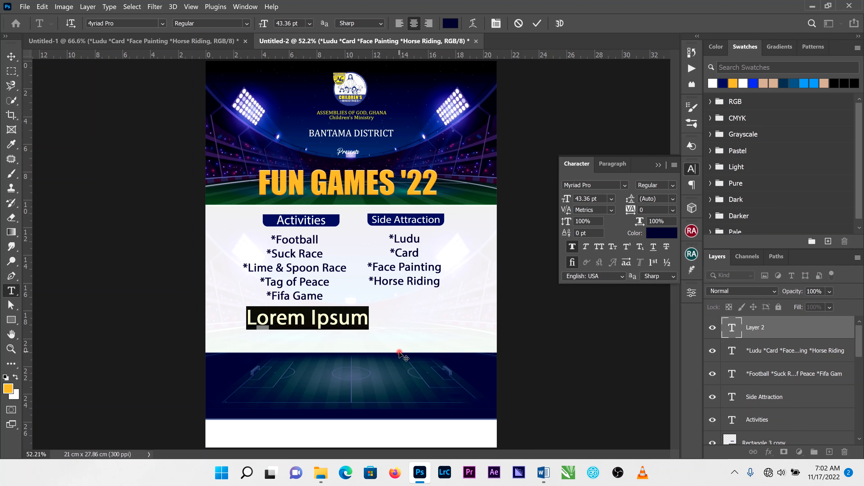
pyautogui.write('VENUE:')
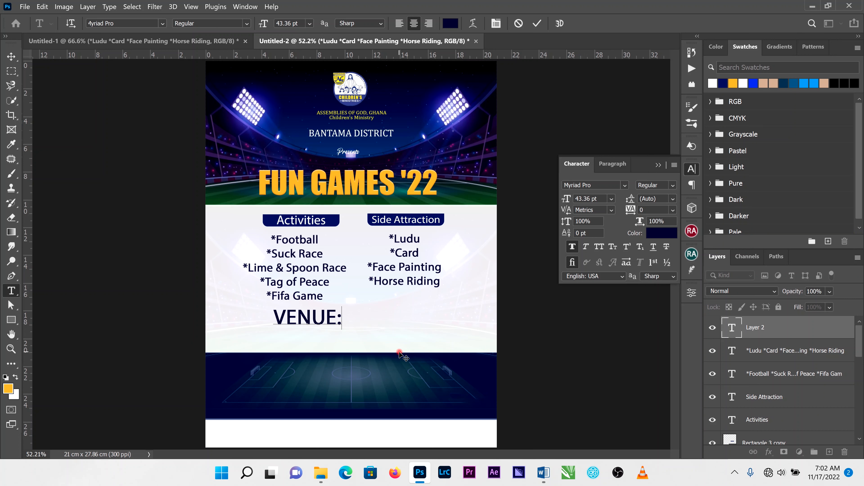
pyautogui.press('Return')
pyautogui.write('C')
pyautogui.write('AL')
pyautogui.write('VA')
pyautogui.write('RY TEMPLE')
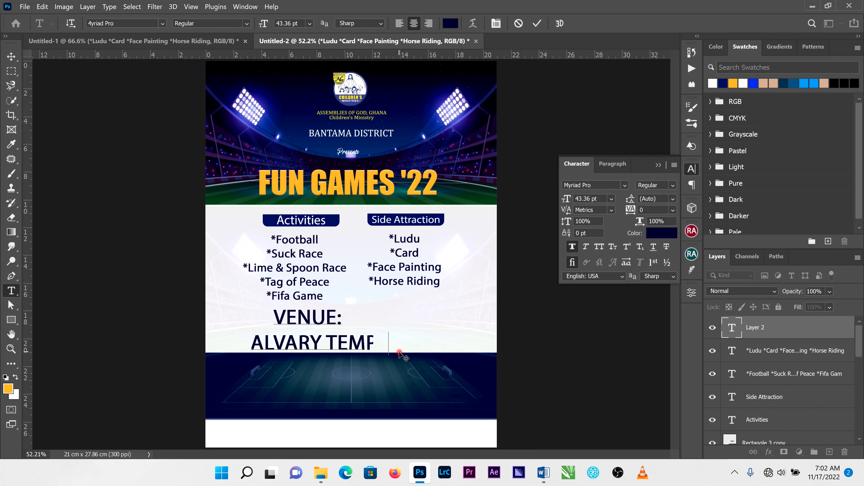
pyautogui.write(' SCHOOL')
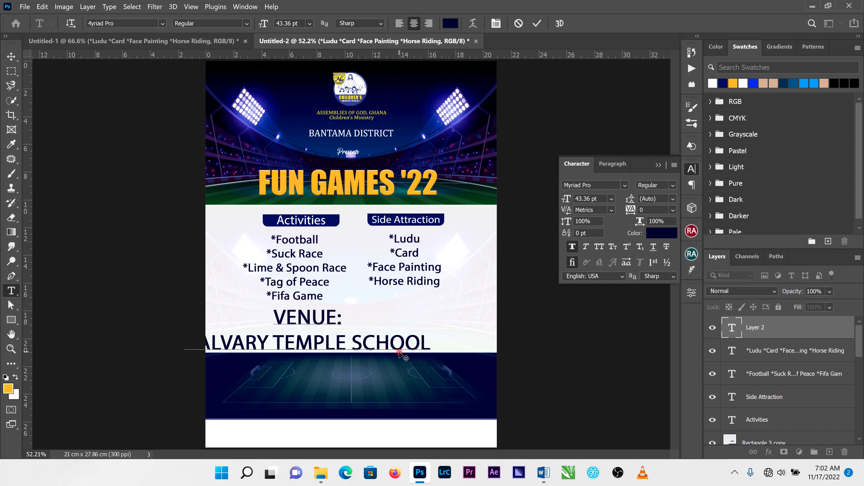
pyautogui.write('ATAFOA')
pyautogui.click(537, 23)
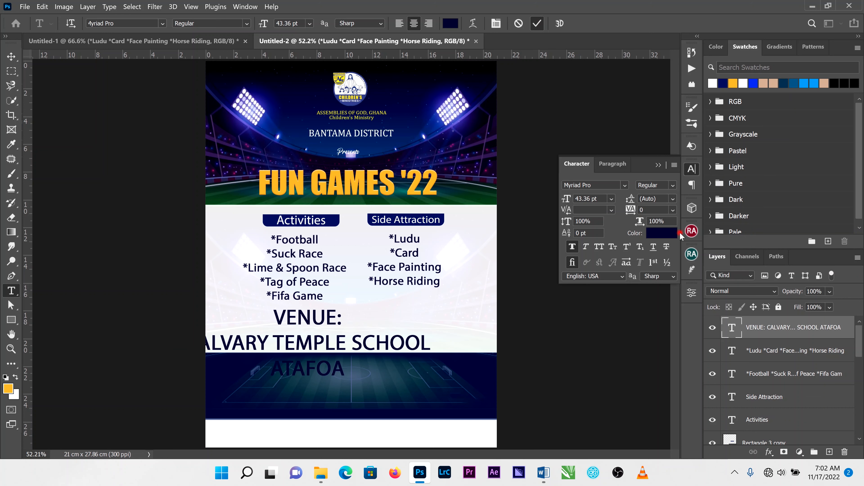
# Change the venue text's color to bright red (fc0000)
pyautogui.click(660, 232)
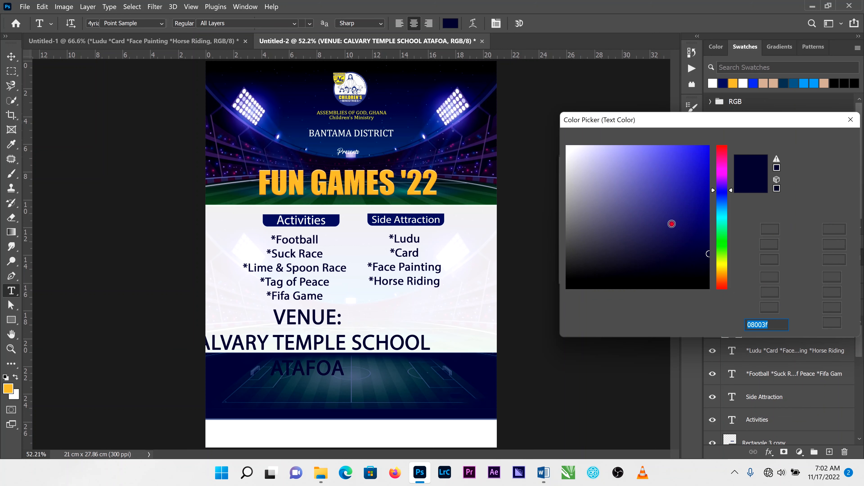
pyautogui.click(723, 146)
pyautogui.moveTo(695, 170); pyautogui.dragTo(716, 147)
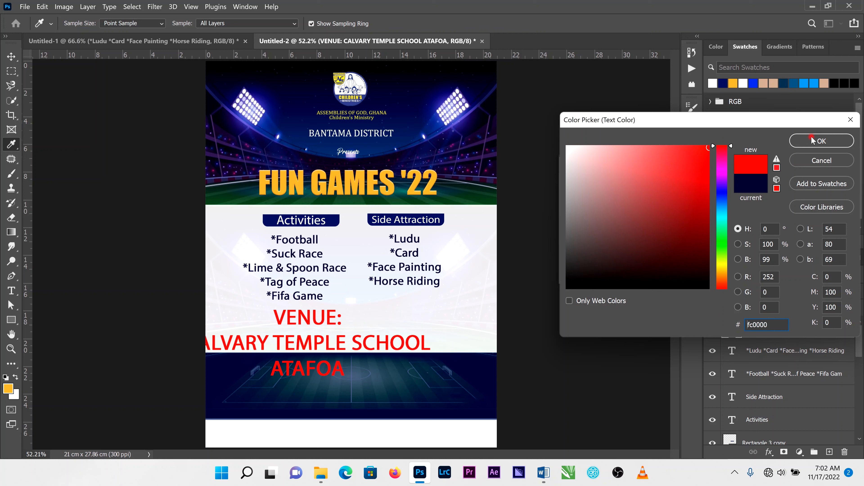
pyautogui.click(821, 141)
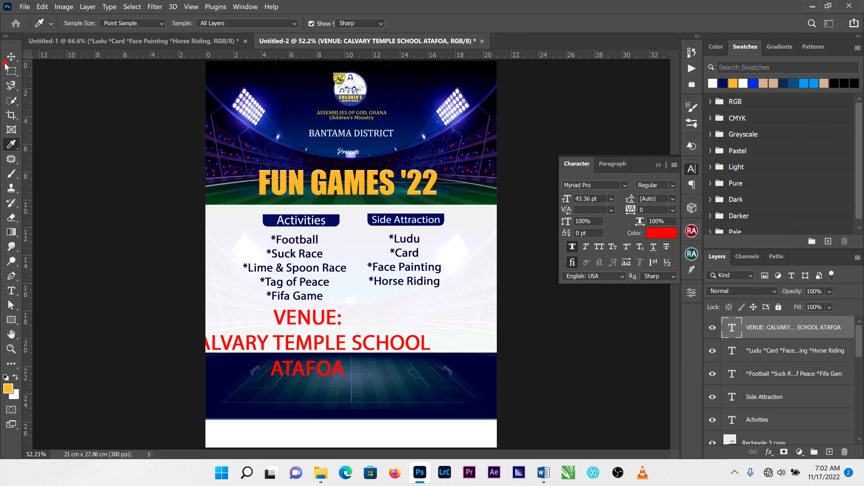
# Try tighter leading values on the venue text, starting at 14 pt and ending with 30 pt
pyautogui.click(672, 199)
pyautogui.click(655, 252)
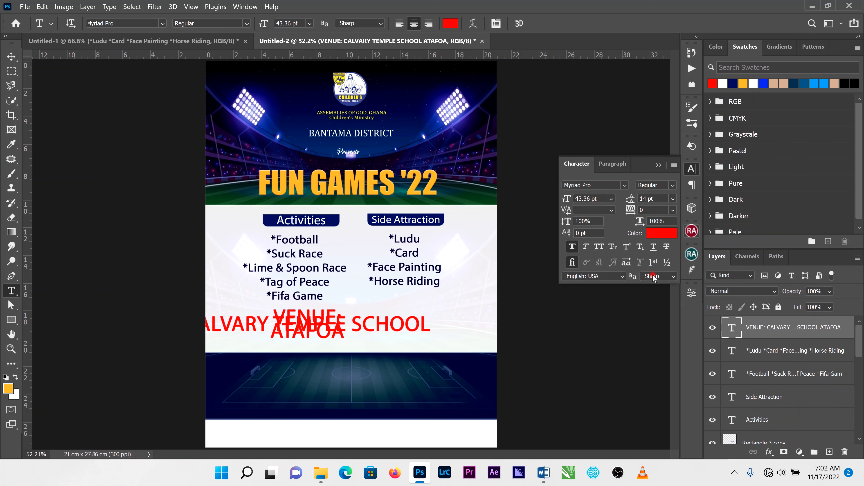
pyautogui.click(672, 200)
pyautogui.click(655, 292)
pyautogui.click(673, 199)
pyautogui.click(654, 310)
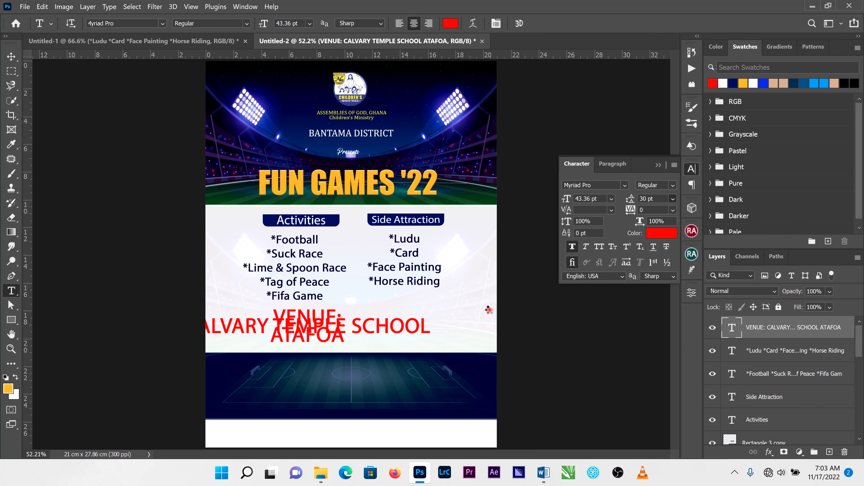
# Scale the venue text down to about 72.45% (31.41 pt) and set its leading to 30 pt
pyautogui.press('v')
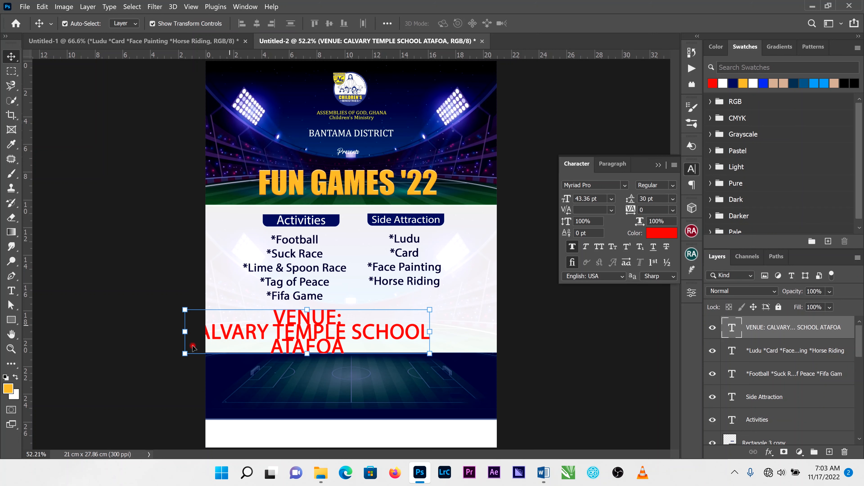
pyautogui.moveTo(181, 355); pyautogui.dragTo(254, 341)
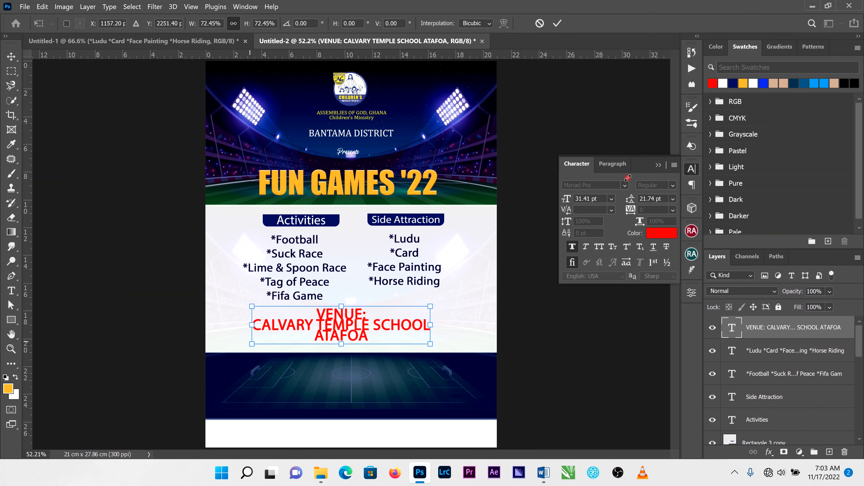
pyautogui.click(557, 23)
pyautogui.click(669, 198)
pyautogui.click(659, 308)
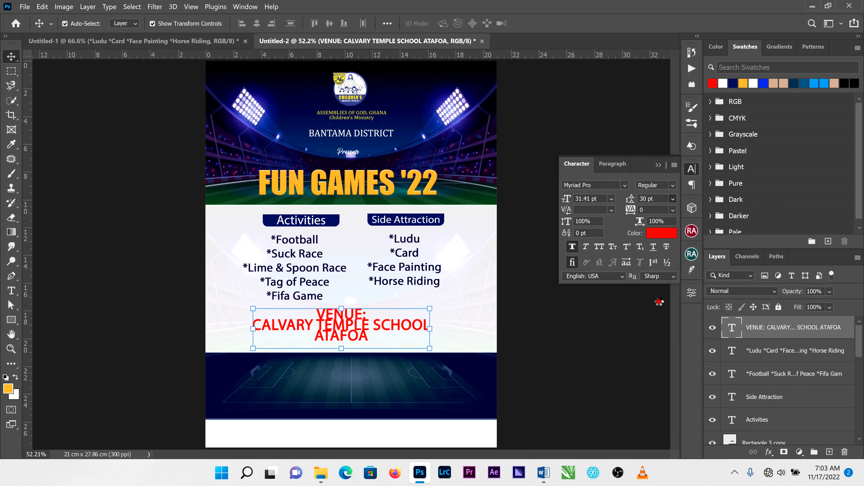
# Scale the venue text to about 91% (28.59 pt) and position it centrally beneath the two lists
pyautogui.moveTo(354, 327); pyautogui.dragTo(353, 328)
pyautogui.moveTo(428, 308); pyautogui.dragTo(394, 325)
pyautogui.click(557, 23)
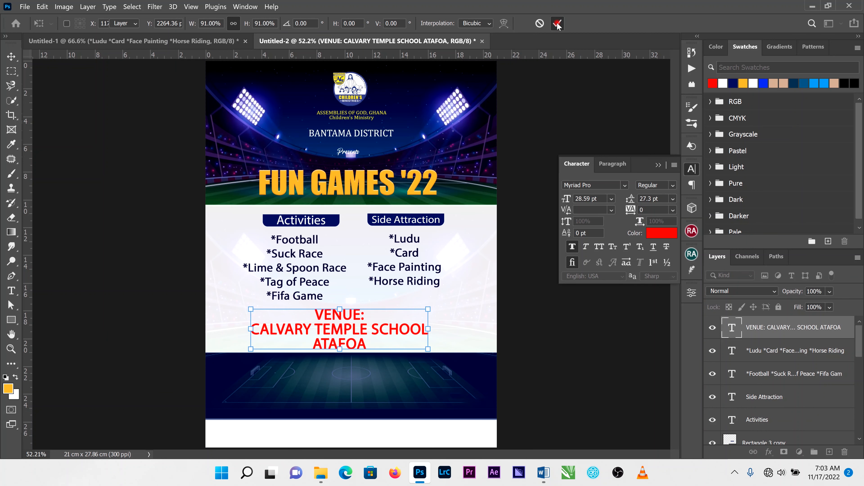
pyautogui.click(548, 326)
pyautogui.click(406, 340)
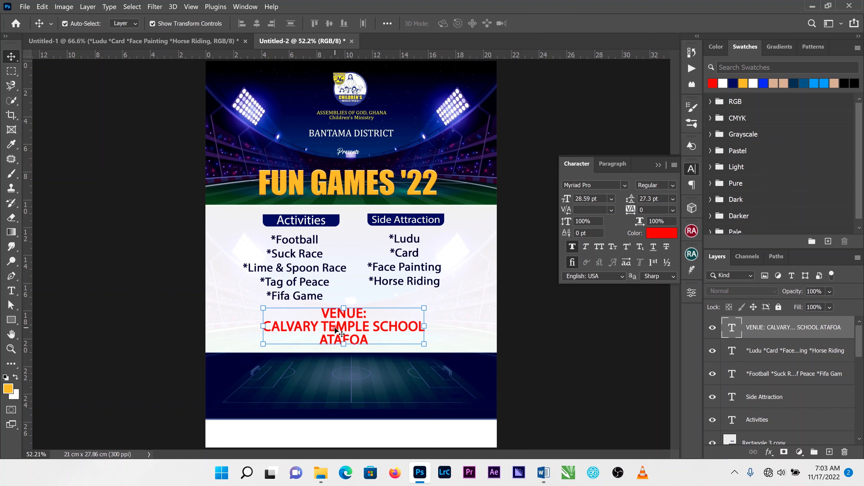
# Duplicate the venue text onto the dark football pitch area and replace its wording with "DATE: 3RD DECEMBER, 2022"
pyautogui.moveTo(325, 380)
pyautogui.mouseDown()
pyautogui.moveTo(325, 393)
pyautogui.moveTo(334, 386)
pyautogui.mouseUp()
pyautogui.doubleClick(334, 387)
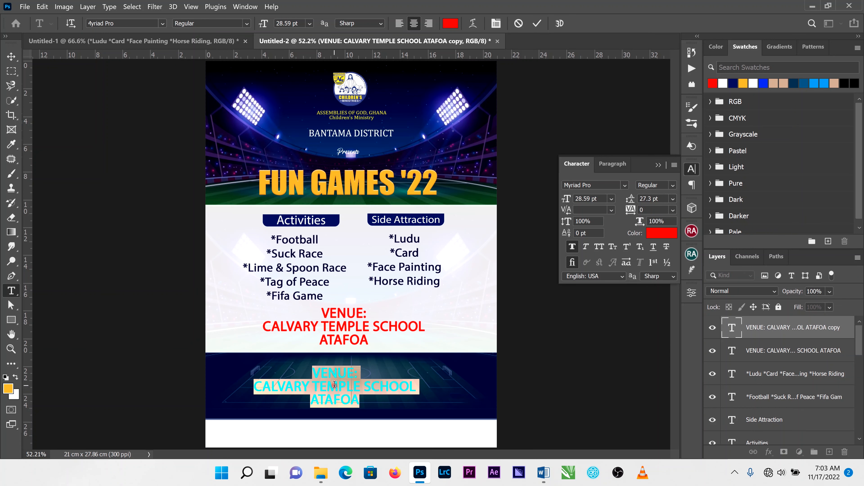
pyautogui.write('DATW')
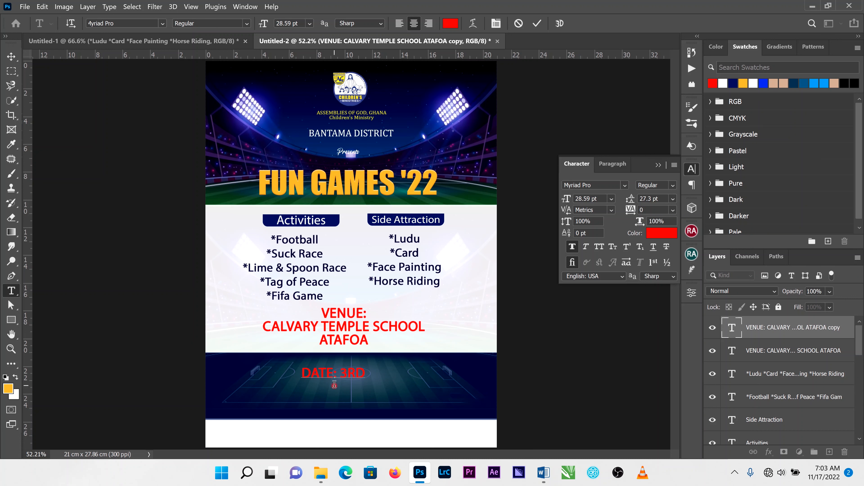
pyautogui.write('CEMBE')
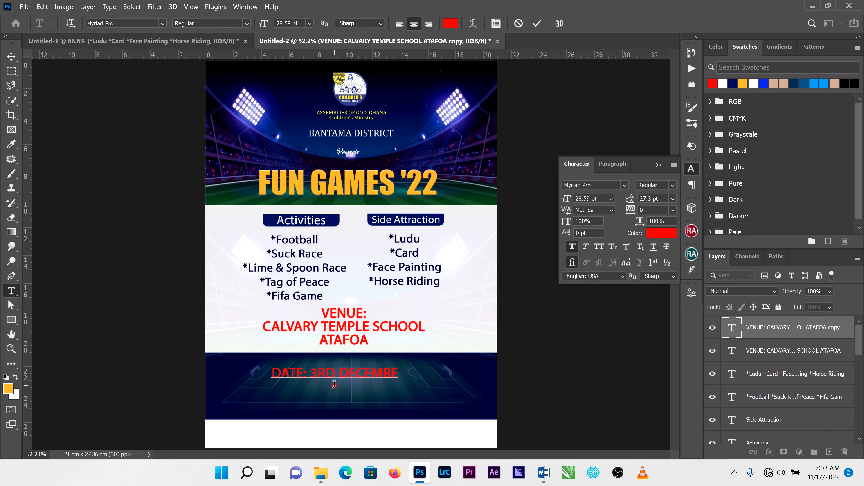
pyautogui.write('R ')
pyautogui.write(' 2022')
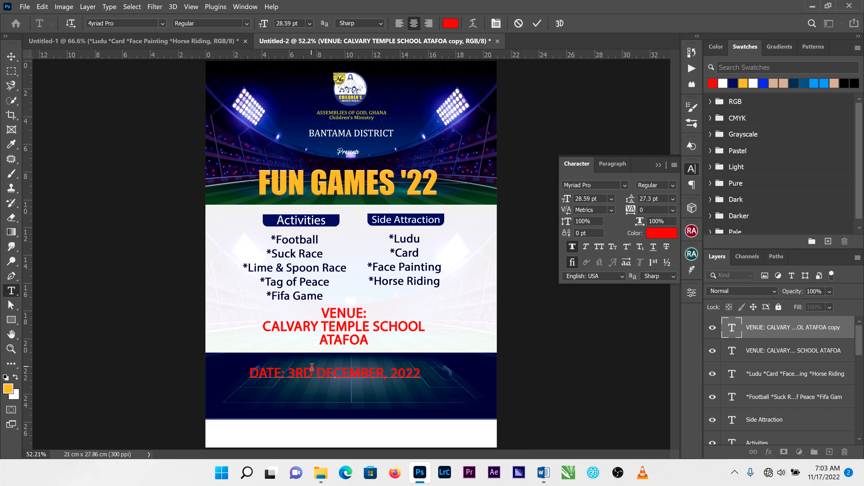
# Change the day in the date line to "2ND" and shift the line slightly up and toward the flyer's center
pyautogui.doubleClick(287, 372)
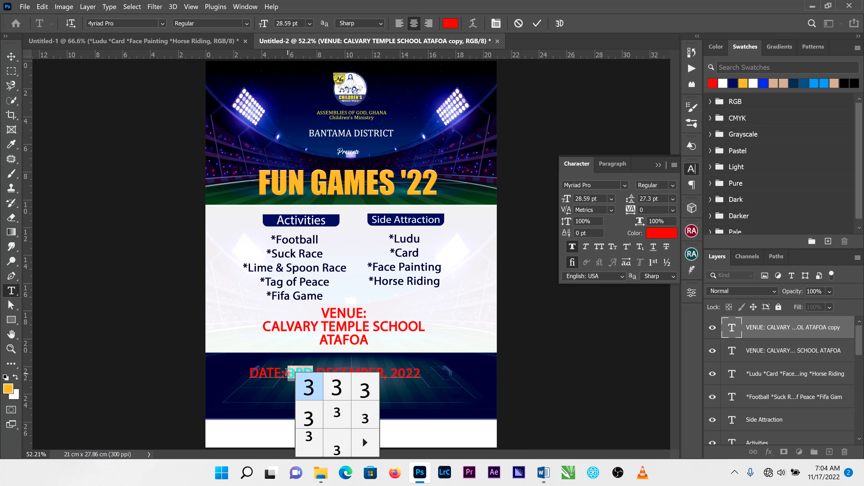
pyautogui.press('Left')
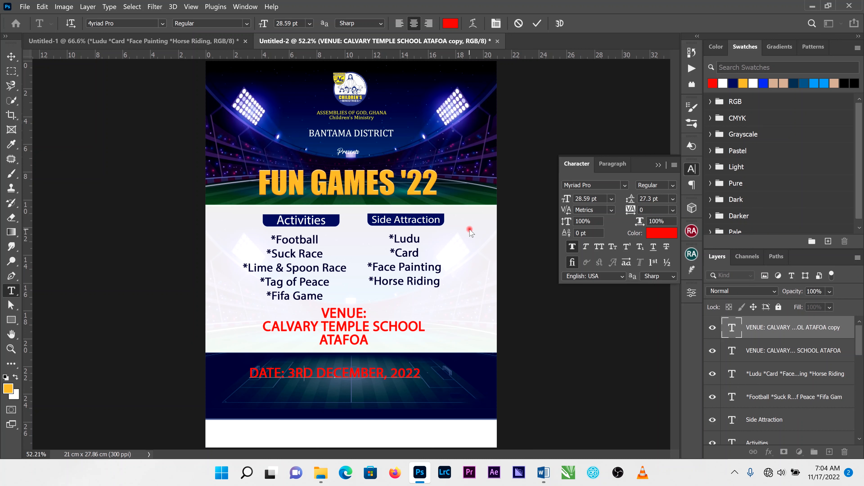
pyautogui.press('Right')
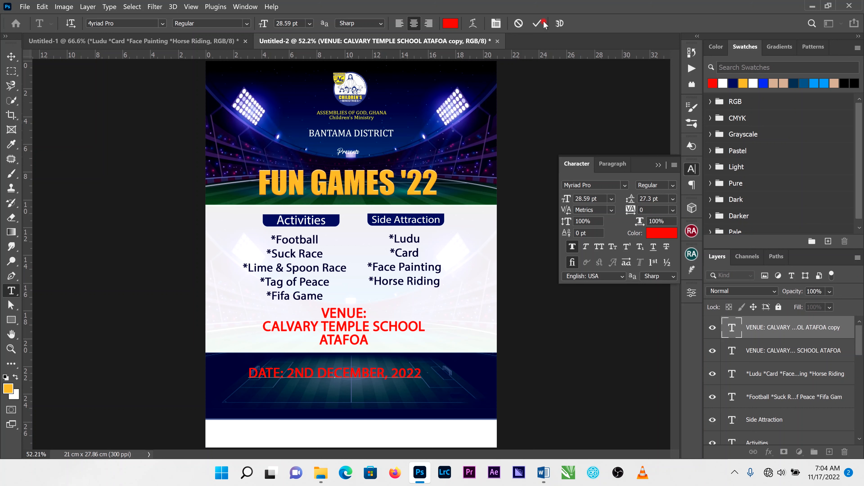
pyautogui.press('BackSpace')
pyautogui.press('BackSpace')
pyautogui.press('BackSpace')
pyautogui.write('2ND')
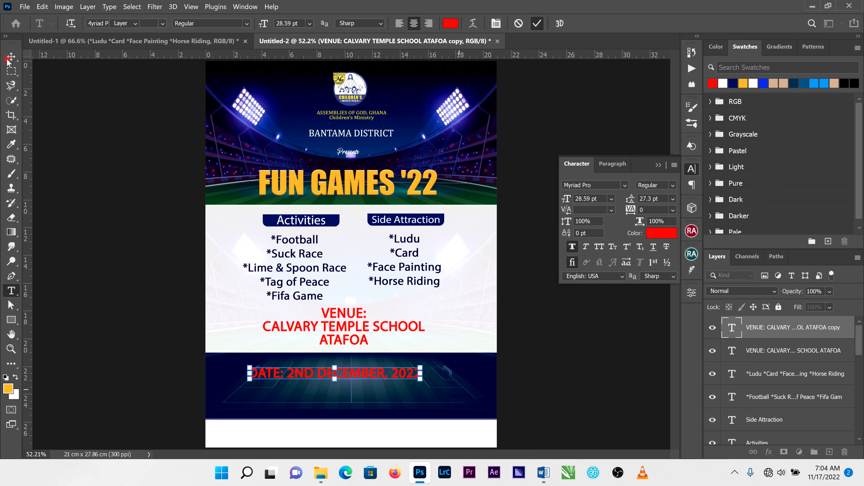
pyautogui.click(11, 56)
pyautogui.moveTo(377, 378); pyautogui.dragTo(299, 373)
# Color "2ND DECEMBER, 2022" with the flyer title's orange-yellow and the "DATE:" label white
pyautogui.doubleClick(426, 364)
pyautogui.click(429, 369)
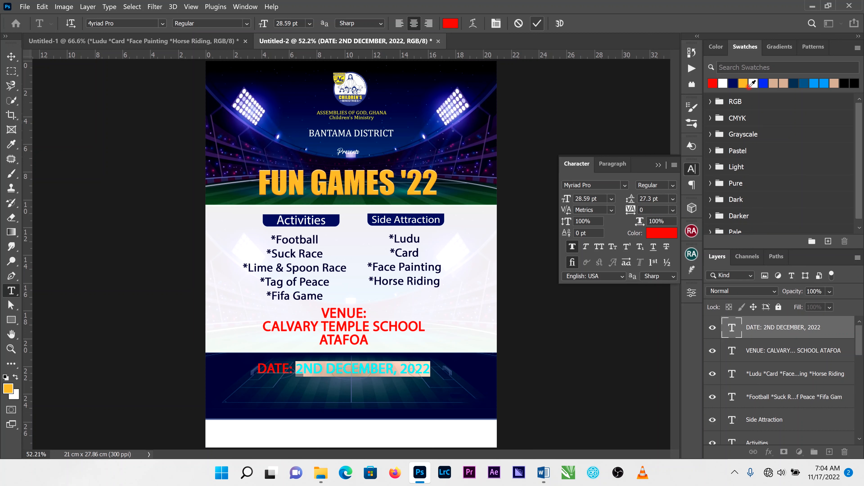
pyautogui.click(401, 364)
pyautogui.moveTo(294, 369); pyautogui.dragTo(255, 367)
pyautogui.click(733, 84)
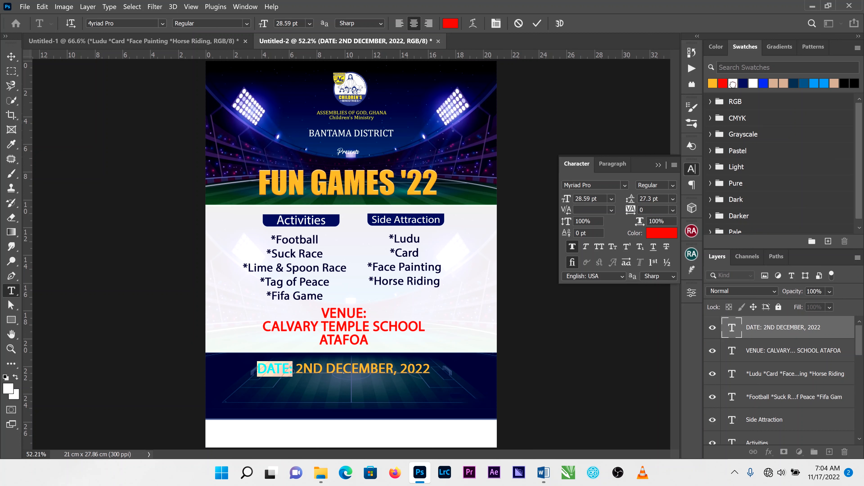
# Add the line "TIME: 9:00 AM Sharp" beneath the date and color its "TIME:" label white
pyautogui.click(386, 368)
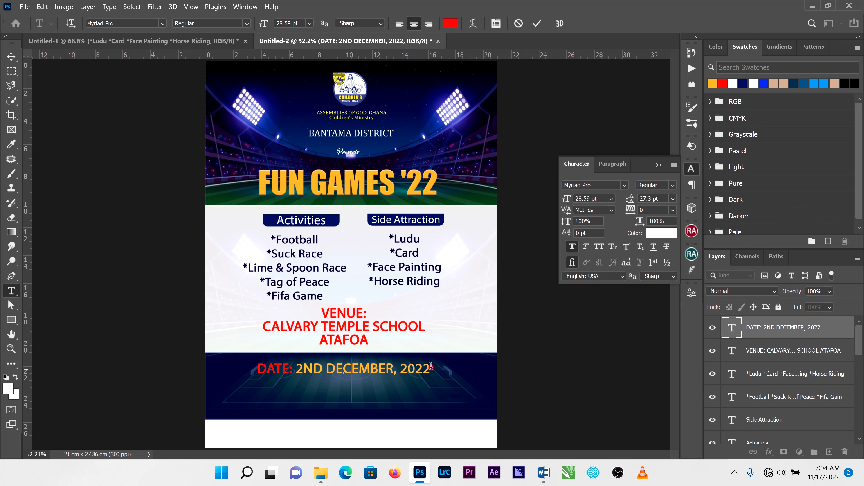
pyautogui.press('Return')
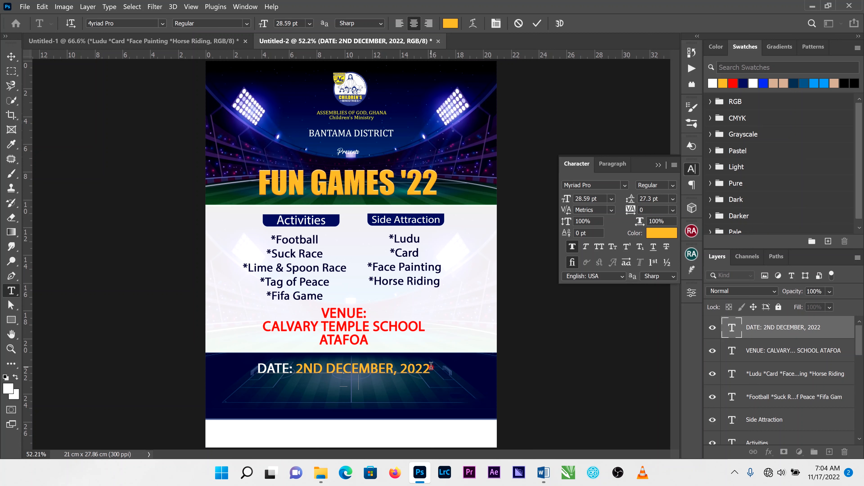
pyautogui.write('TIME: 90')
pyautogui.press('BackSpace')
pyautogui.write(':00')
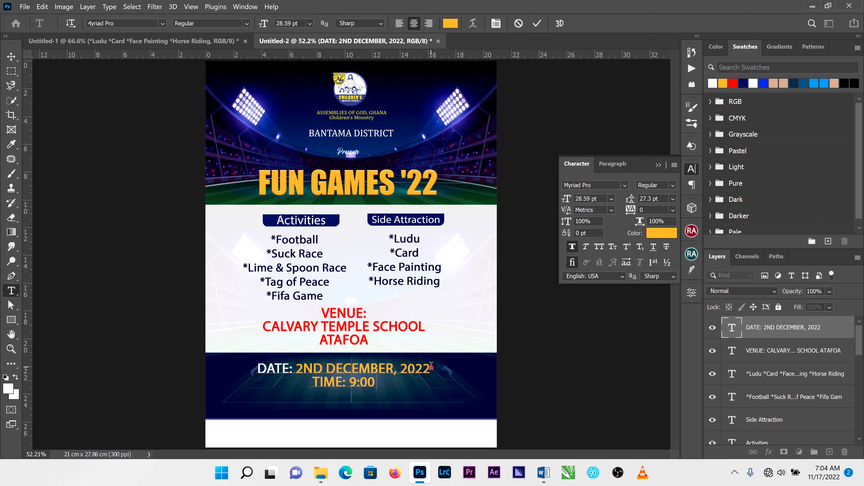
pyautogui.write(' AM')
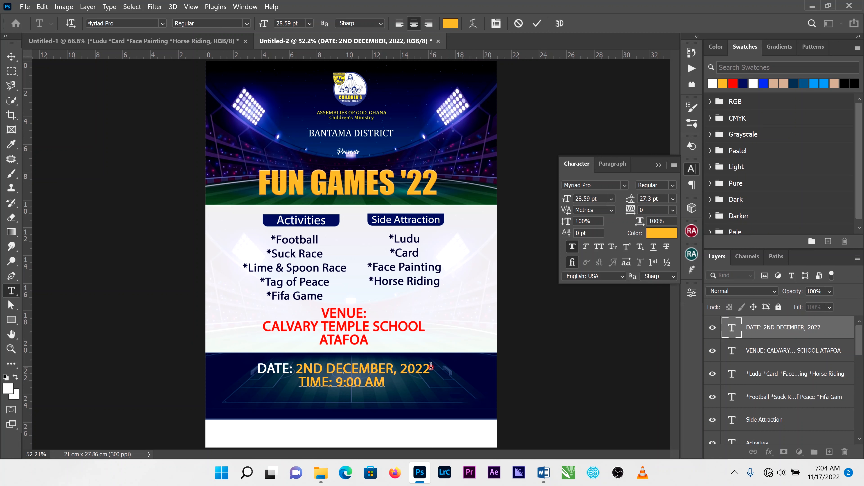
pyautogui.write(' Sharp')
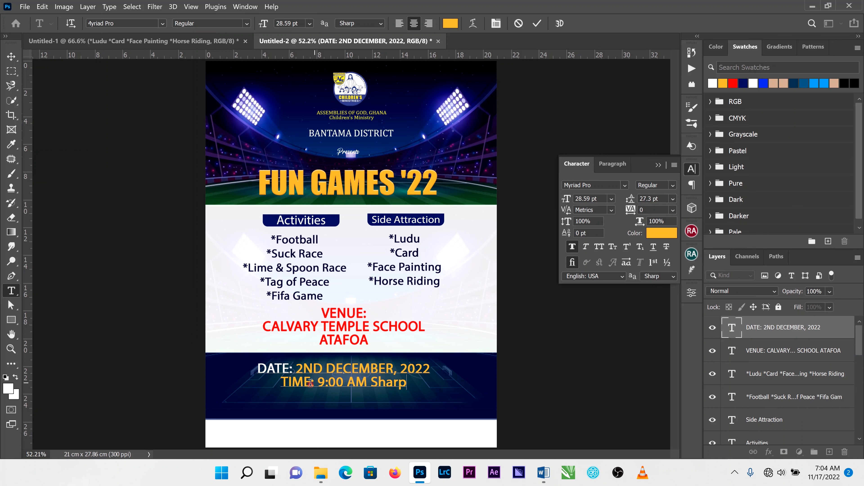
pyautogui.moveTo(313, 383); pyautogui.dragTo(280, 383)
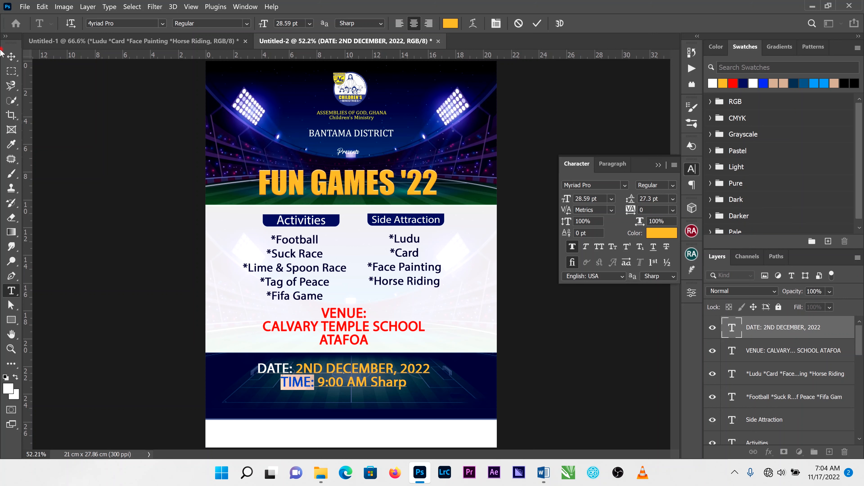
pyautogui.click(11, 56)
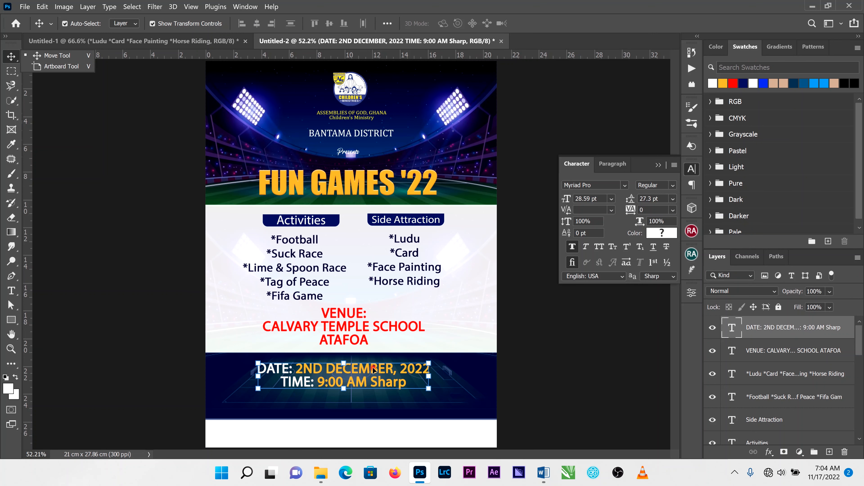
# Move the date and time text slightly down and to the left within the dark pitch area
pyautogui.moveTo(373, 370); pyautogui.dragTo(370, 374)
pyautogui.moveTo(369, 379); pyautogui.dragTo(369, 382)
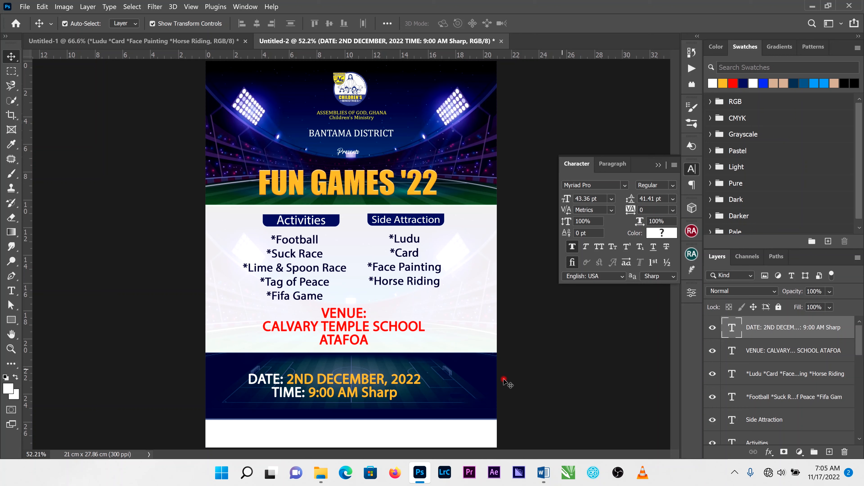
pyautogui.keyDown('alt'); pyautogui.scroll(1, 524, 393); pyautogui.keyUp('alt')
pyautogui.click(524, 393)
pyautogui.rightClick(11, 319)
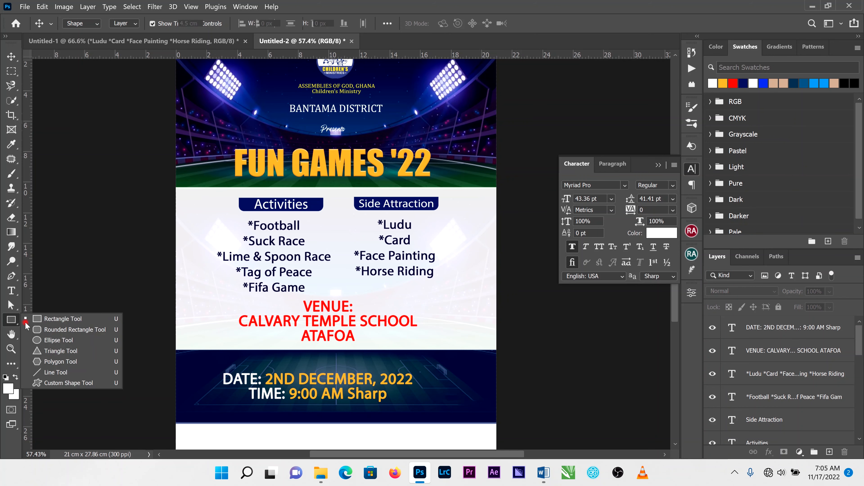
pyautogui.click(44, 318)
pyautogui.rightClick(12, 319)
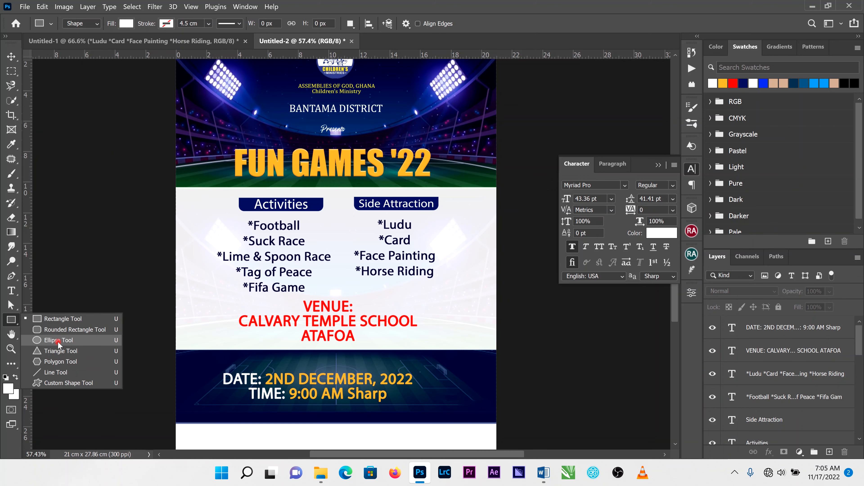
pyautogui.click(382, 392)
pyautogui.hotkey('shift', 'u')
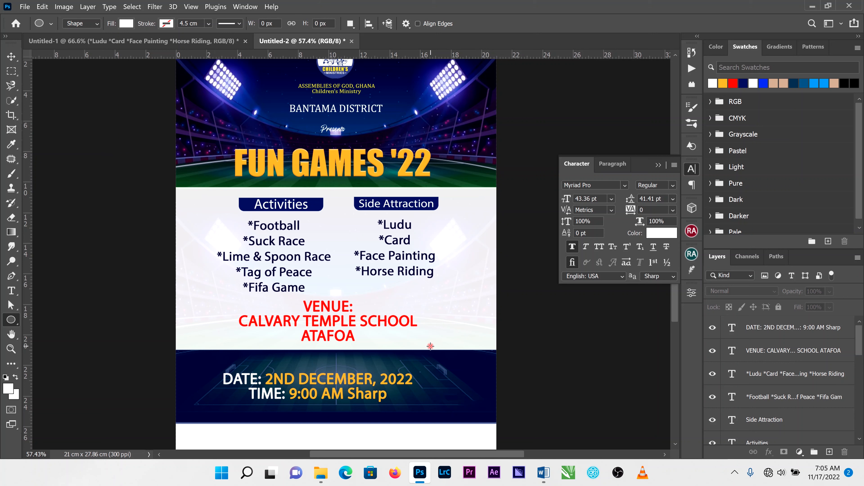
pyautogui.keyDown('alt'); pyautogui.click(499, 412); pyautogui.keyUp('alt')
pyautogui.rightClick(13, 56)
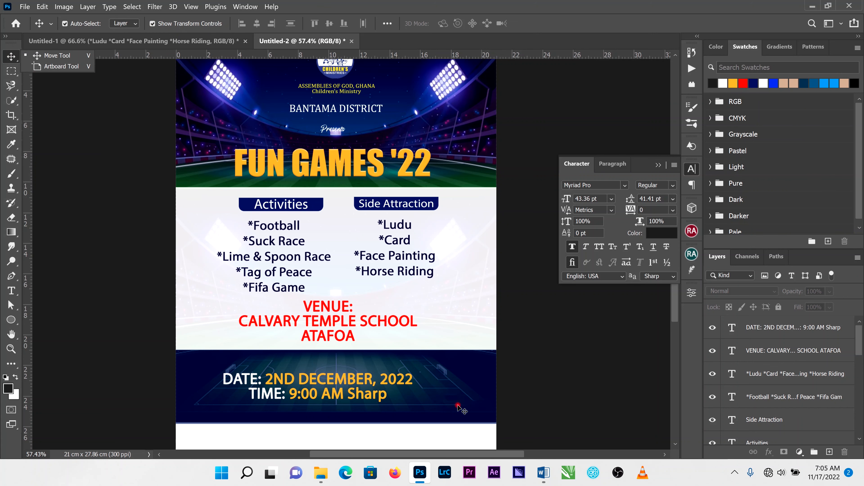
pyautogui.click(11, 290)
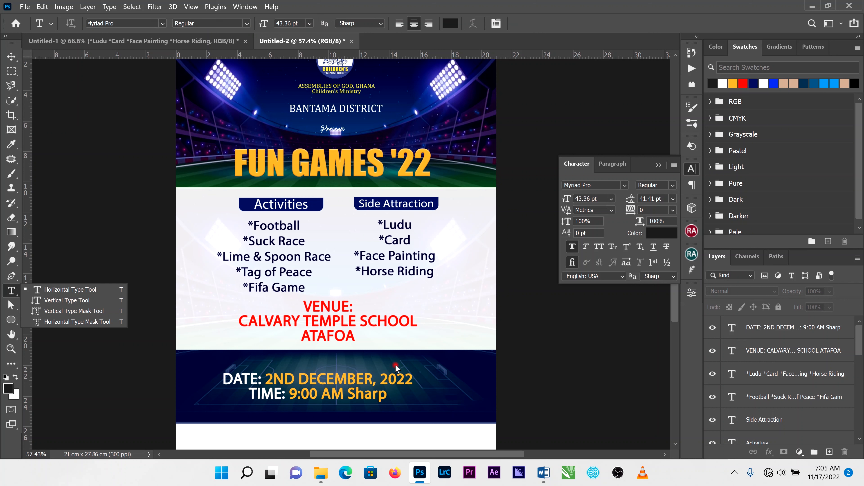
pyautogui.click(7, 53)
# Draw a bright-blue circle of about 4 cm beside the date and time text, with its opacity reduced to 62%
pyautogui.click(12, 320)
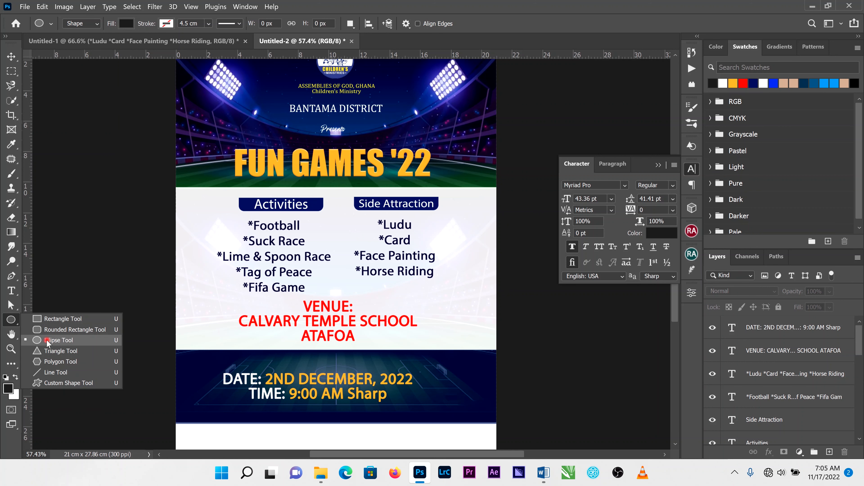
pyautogui.click(58, 340)
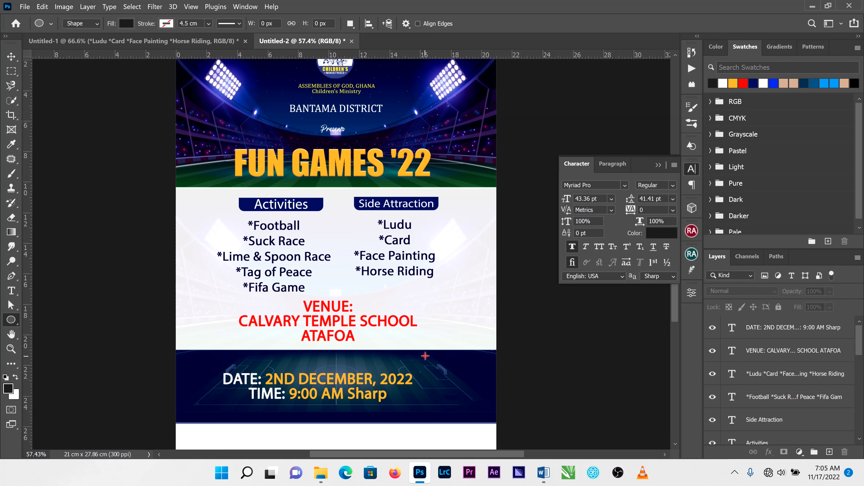
pyautogui.moveTo(425, 356); pyautogui.dragTo(486, 426)
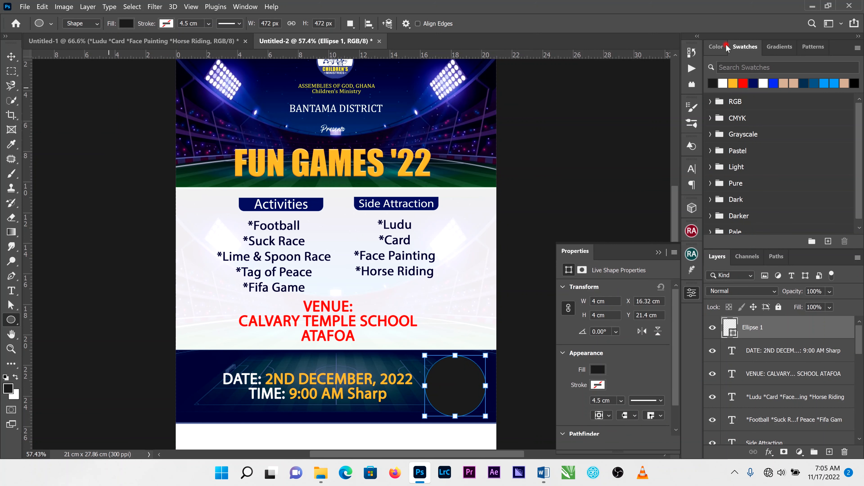
pyautogui.click(824, 83)
pyautogui.press('v')
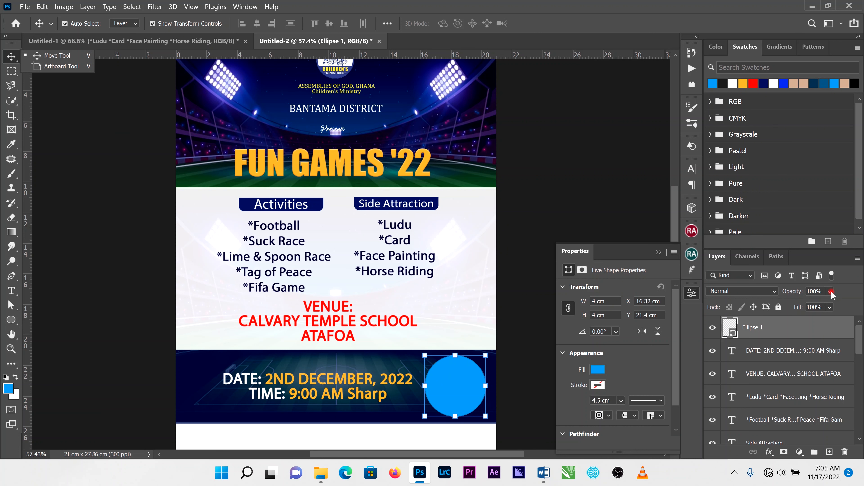
pyautogui.click(830, 292)
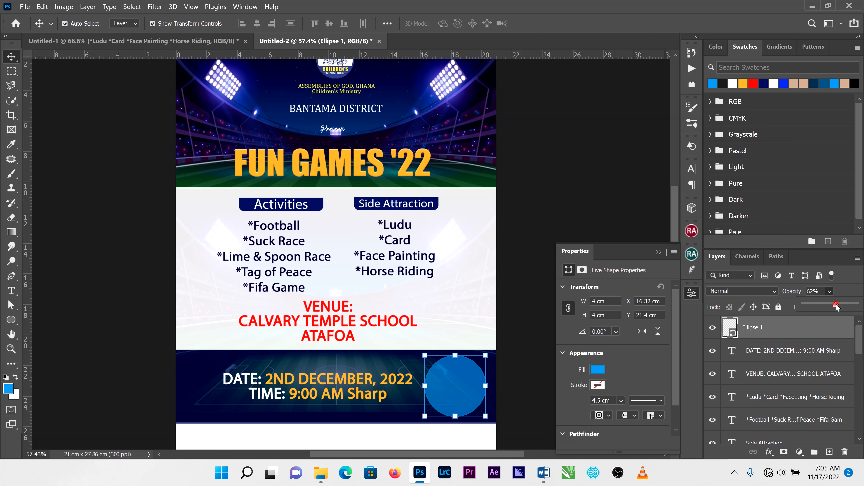
pyautogui.click(789, 340)
# Duplicate the blue circle and shrink the copy around its center to about 3.23 cm
pyautogui.rightClick(789, 338)
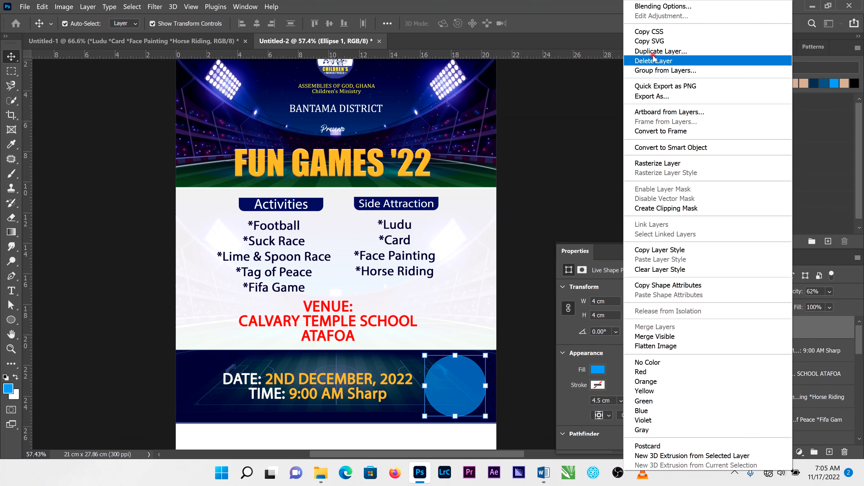
pyautogui.click(658, 52)
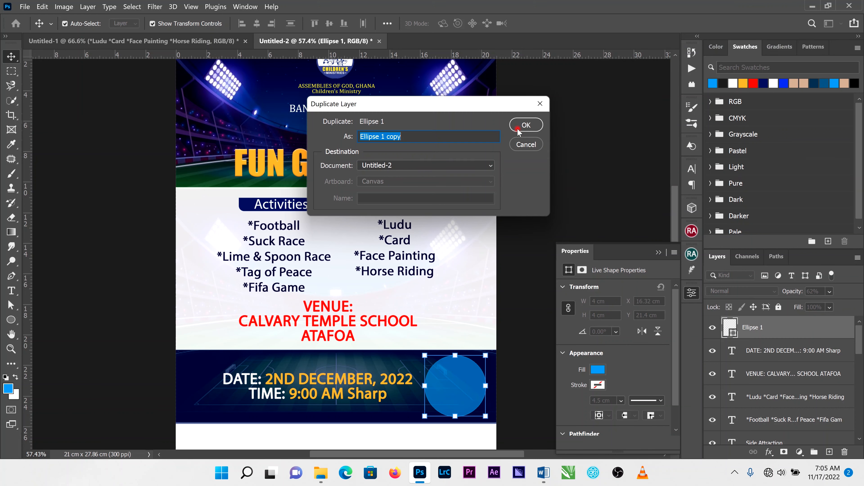
pyautogui.click(525, 125)
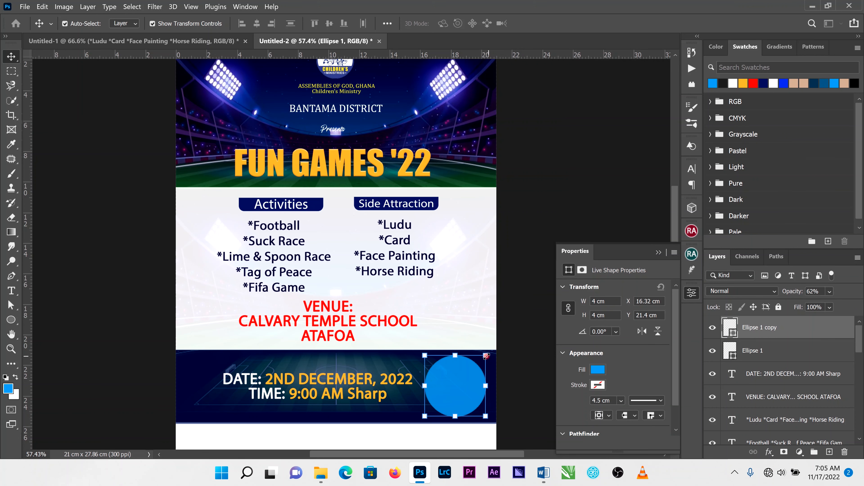
pyautogui.moveTo(486, 354); pyautogui.dragTo(479, 361)
pyautogui.click(558, 22)
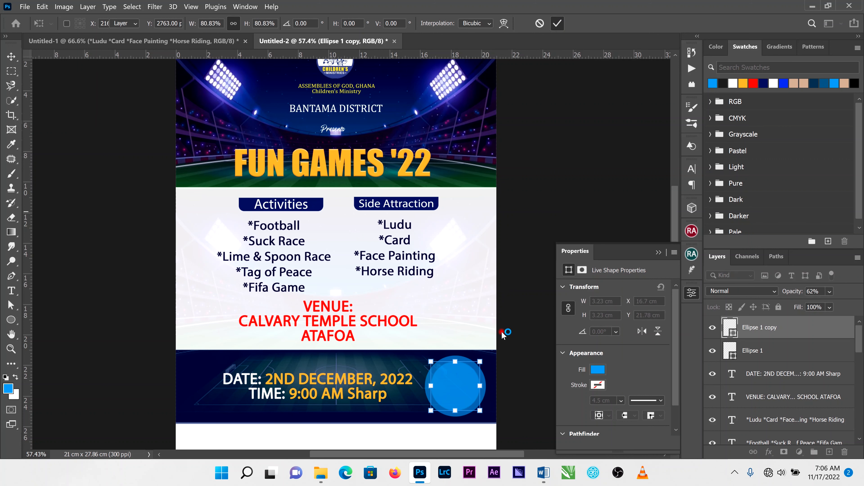
# Duplicate the inner circle as a concentric circle of about 2.3 cm with a dark navy-blue fill
pyautogui.rightClick(782, 328)
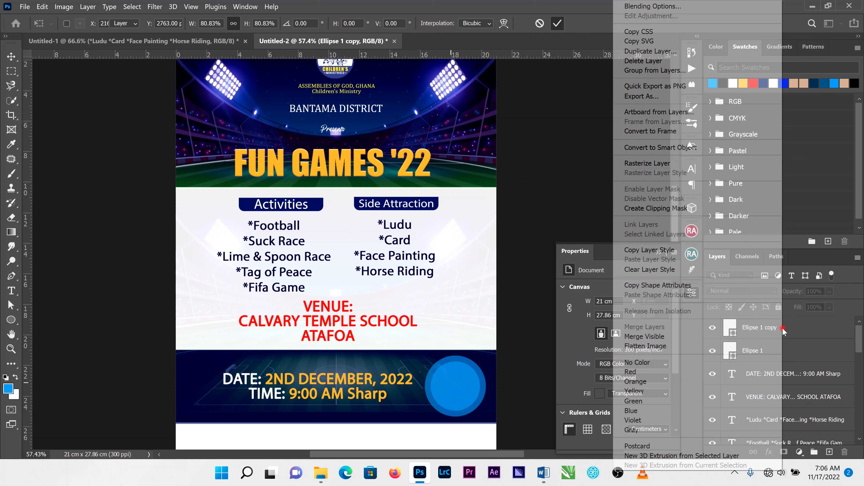
pyautogui.click(592, 4)
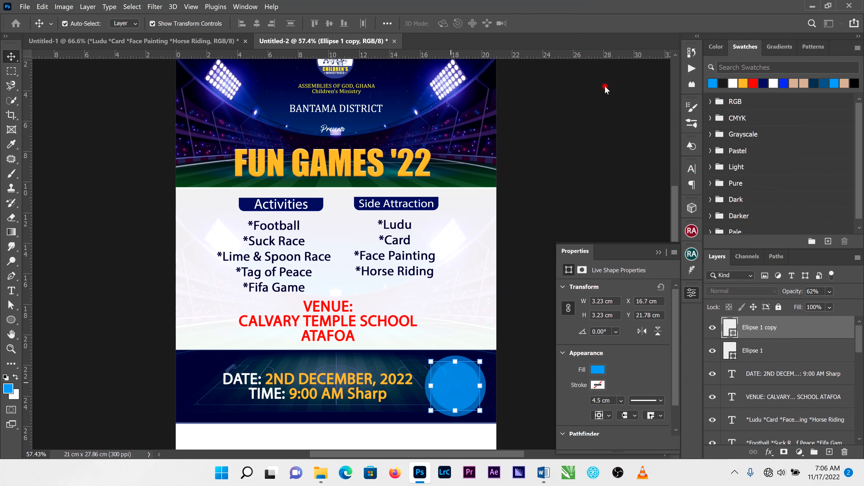
pyautogui.hotkey('ctrl', 'j')
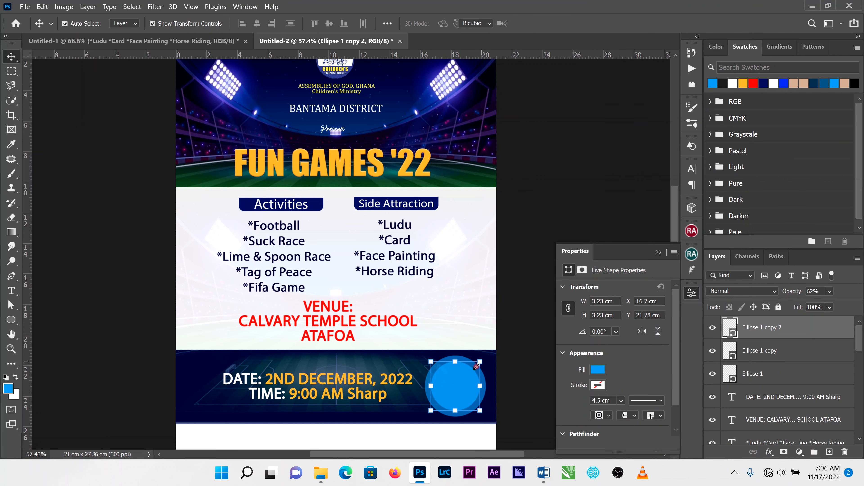
pyautogui.moveTo(480, 362); pyautogui.dragTo(473, 369)
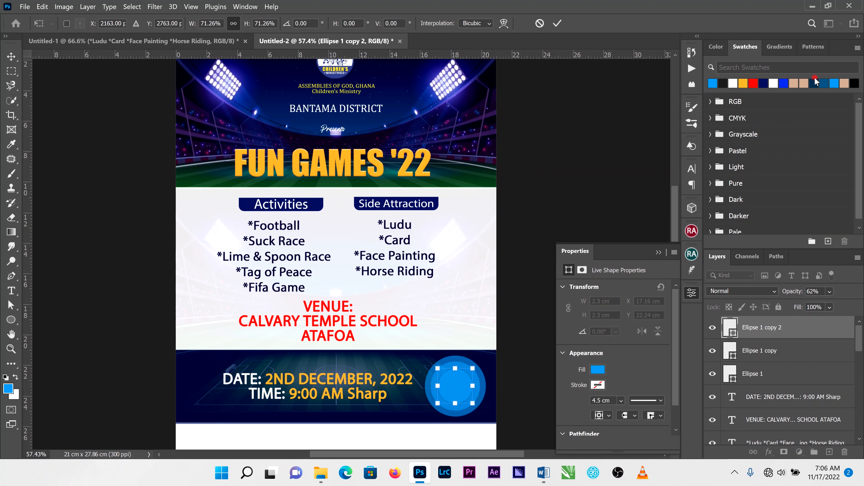
pyautogui.click(557, 23)
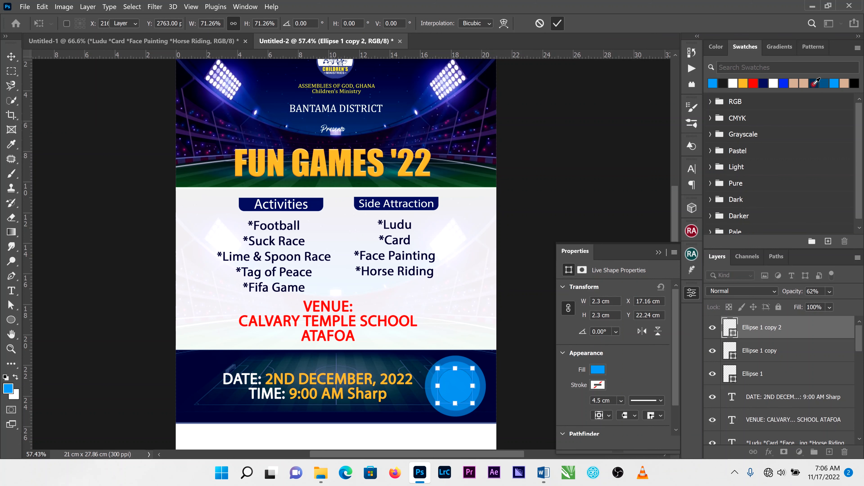
pyautogui.click(814, 83)
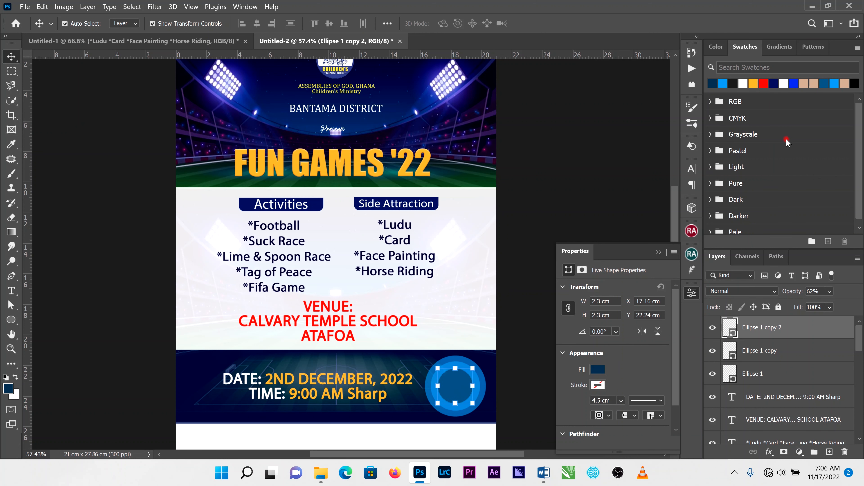
# Enlarge the dark navy-blue circle around its center to about 2.8 cm
pyautogui.moveTo(474, 368); pyautogui.dragTo(476, 364)
pyautogui.click(556, 24)
pyautogui.click(565, 107)
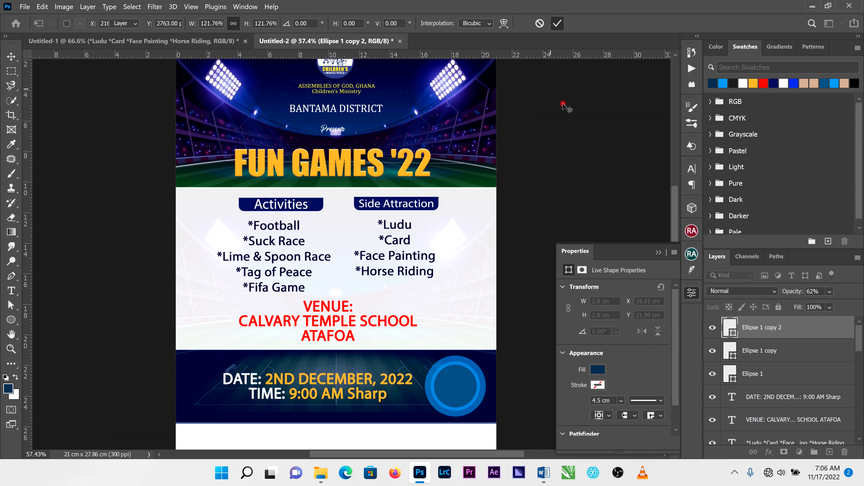
# Add the centered three-line text "Reg.", "GHS 10.00", "PER HEAD" near the circular badge
pyautogui.click(12, 291)
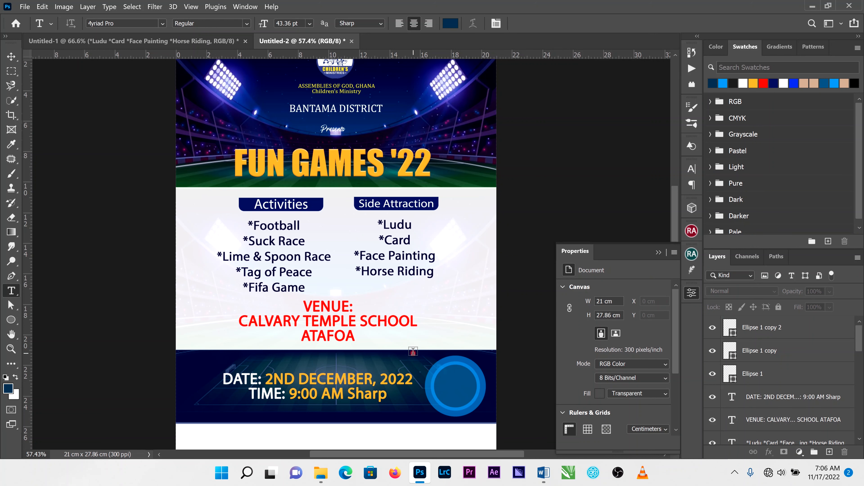
pyautogui.click(413, 352)
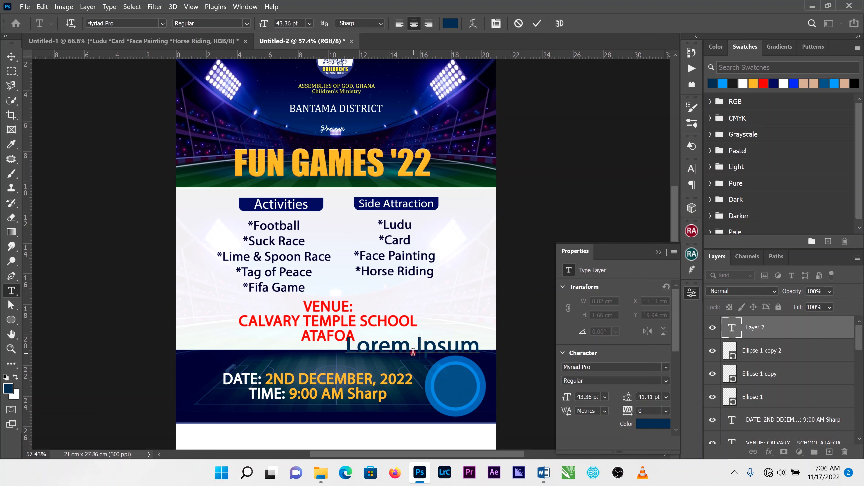
pyautogui.write('Reg. ')
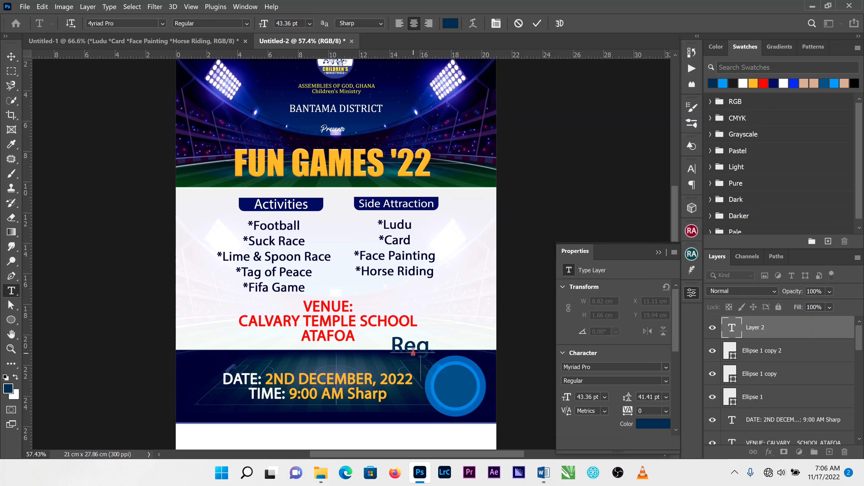
pyautogui.write('GHS 10')
pyautogui.write('.00 ')
pyautogui.write('PER')
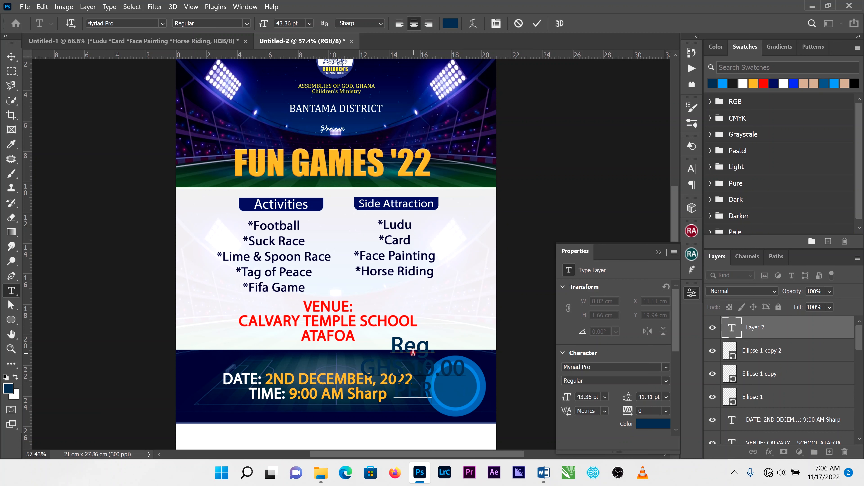
pyautogui.write(' HEAD')
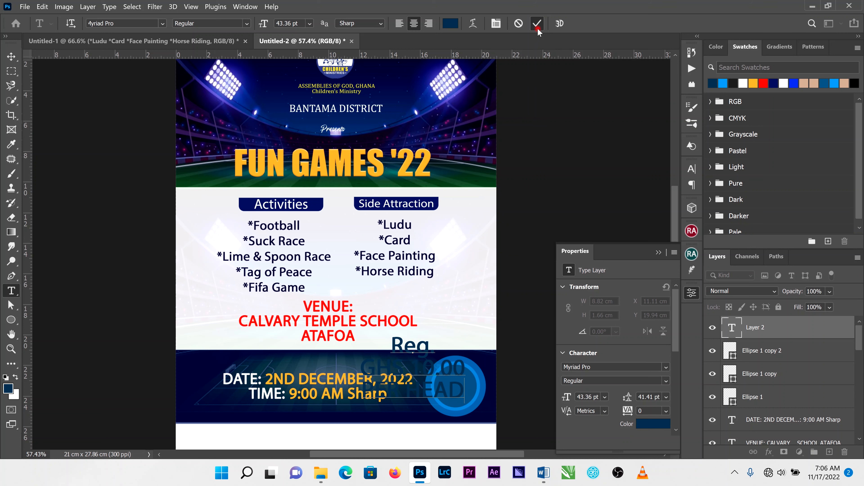
pyautogui.click(537, 23)
pyautogui.press('v')
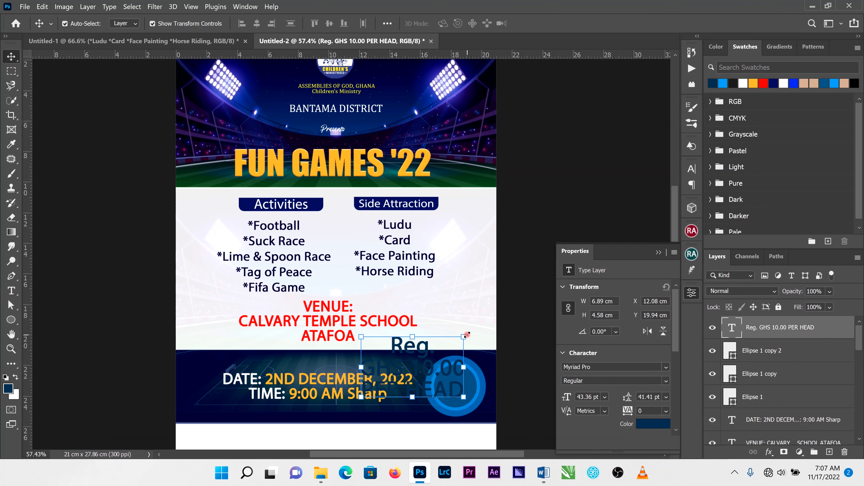
# Scale the registration fee text down to about 30% and place it inside the innermost circle
pyautogui.hotkey('ctrl', 't')
pyautogui.moveTo(442, 355); pyautogui.dragTo(392, 383)
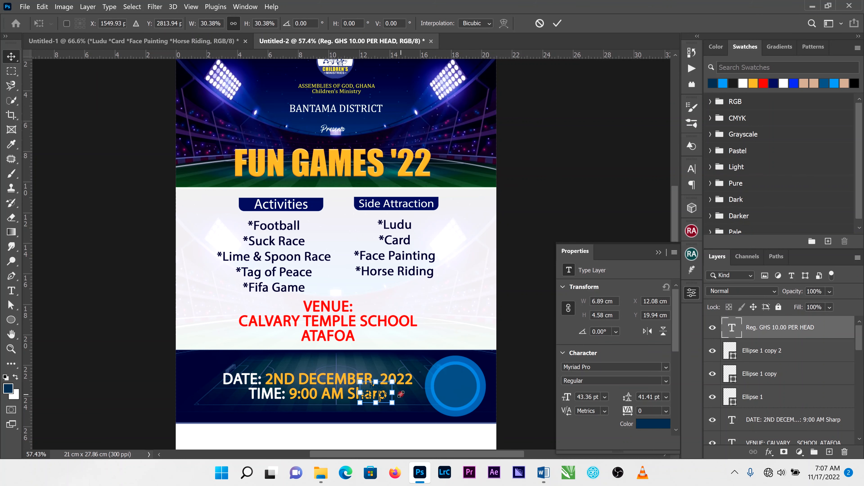
pyautogui.scroll(2, 401, 404)
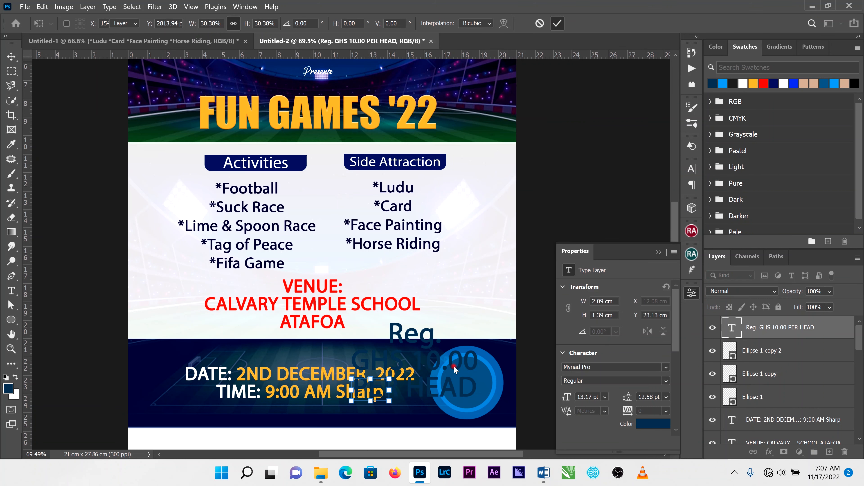
pyautogui.scroll(3, 379, 396)
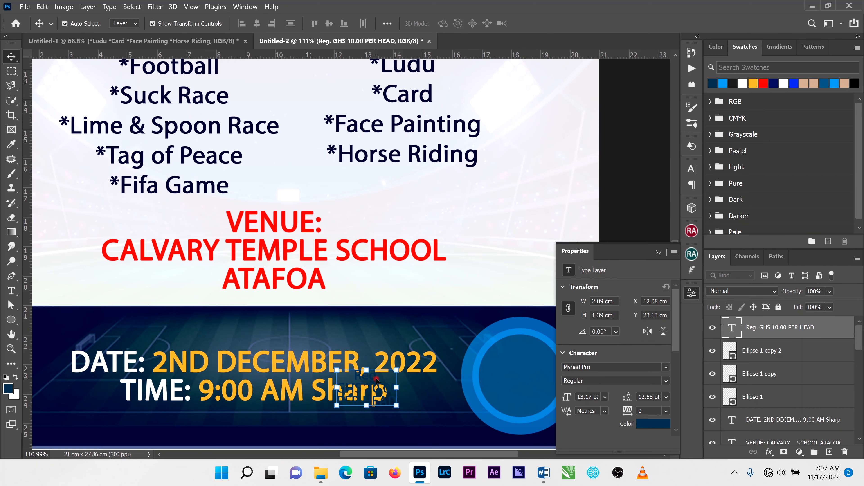
pyautogui.press('Return')
pyautogui.moveTo(408, 375); pyautogui.dragTo(541, 364)
pyautogui.moveTo(495, 456); pyautogui.dragTo(506, 456)
pyautogui.click(659, 252)
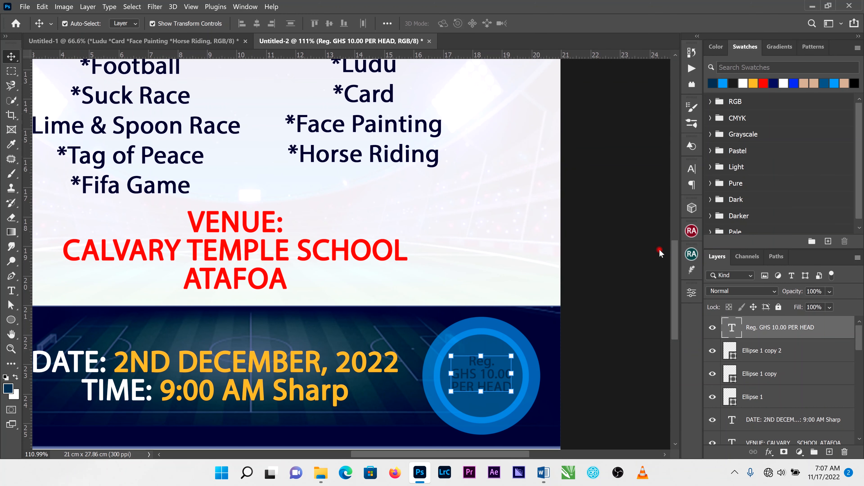
# Enlarge the registration fee text to about 115% to fit the innermost circle and color it white
pyautogui.moveTo(455, 392); pyautogui.dragTo(447, 398)
pyautogui.moveTo(514, 352); pyautogui.dragTo(516, 353)
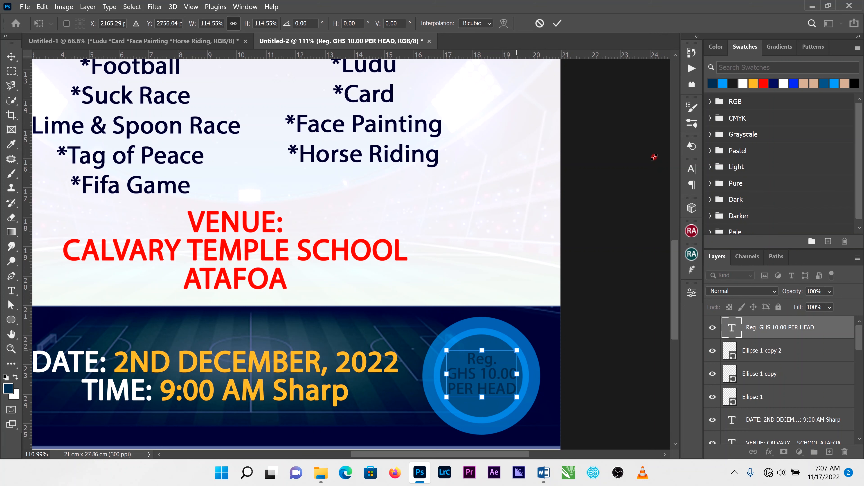
pyautogui.click(557, 23)
pyautogui.click(744, 81)
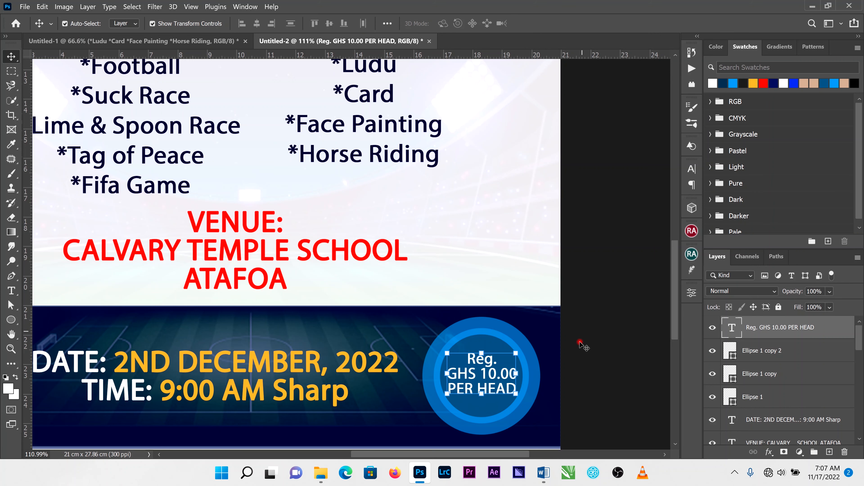
# Start a new text line in the white strip below the pitch area
pyautogui.scroll(-3, 577, 332)
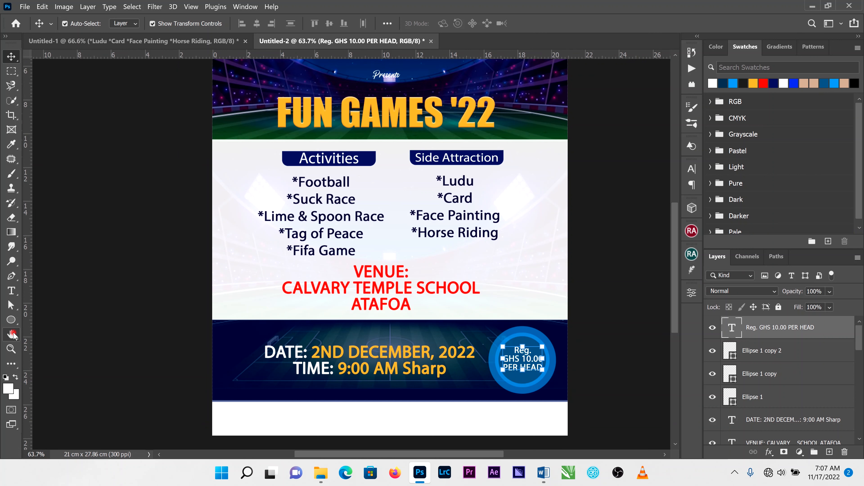
pyautogui.click(11, 291)
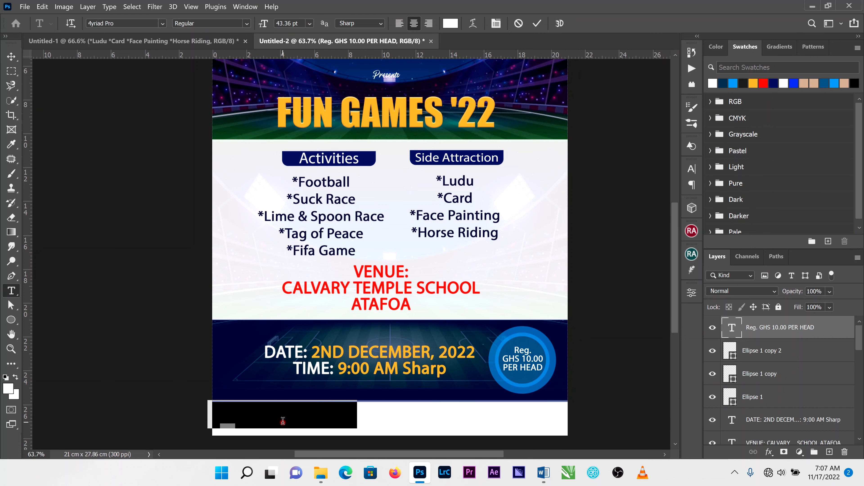